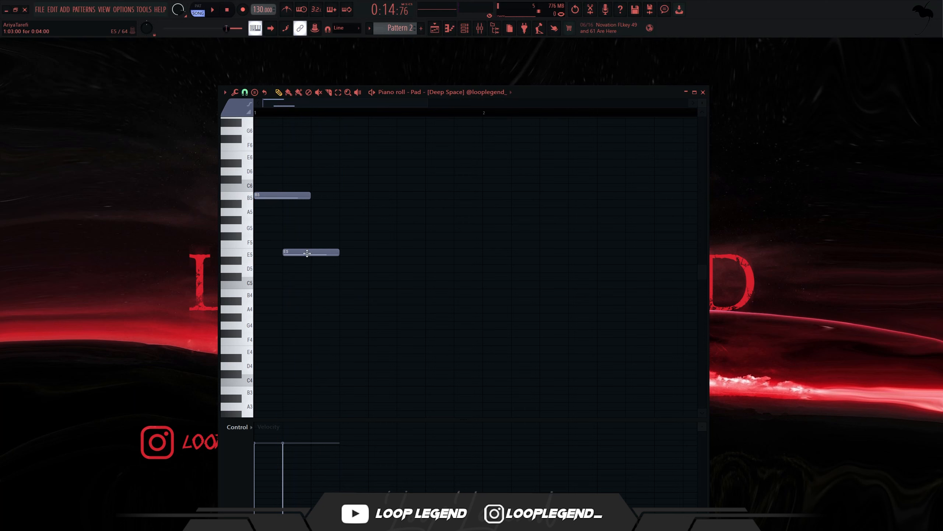
Add a B5 pad note at 1:07:00 and stack A5 and E5 notes at 1:13:00, keeping no B5 there.
key("space")
left_click(349, 194)
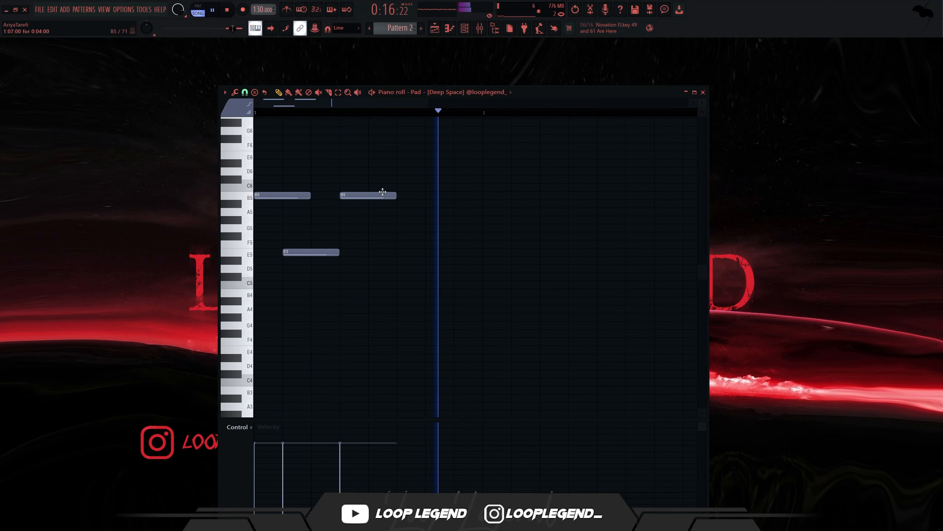
left_click(427, 196)
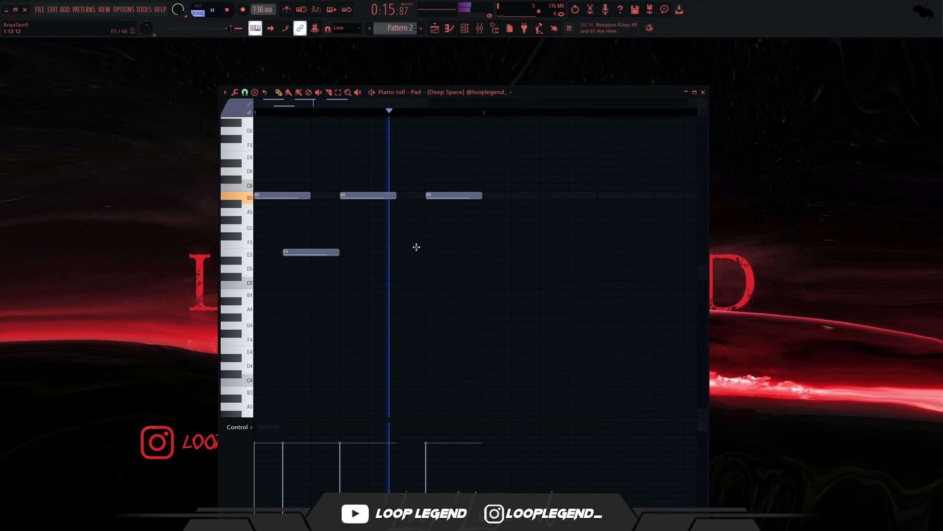
left_click(431, 244)
left_click_drag(440, 250, 431, 215)
key("space")
key("space")
right_click(447, 195)
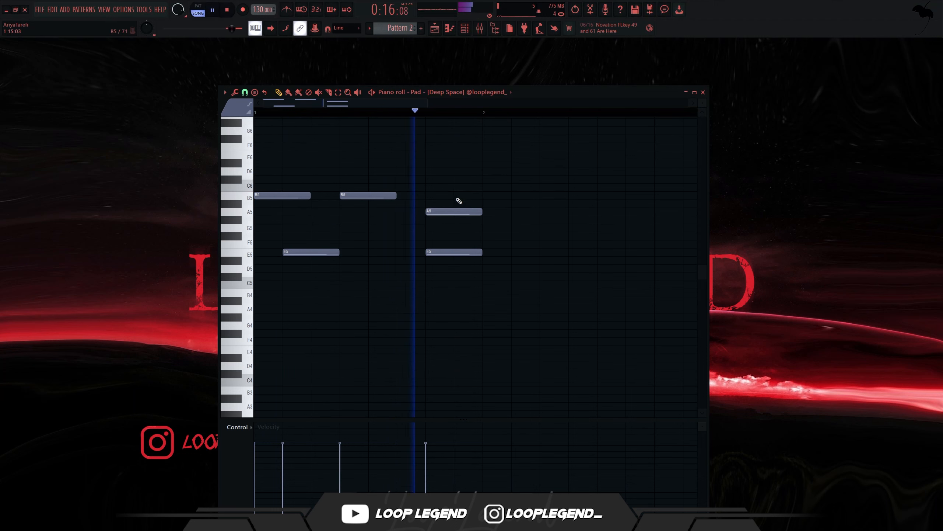
left_click(485, 219)
right_click(486, 220)
Duplicate the one-bar pad phrase into bar 2 and lower the copy's first B5 to F#5 and its second B5 to G5.
key("space")
key("ctrl+b")
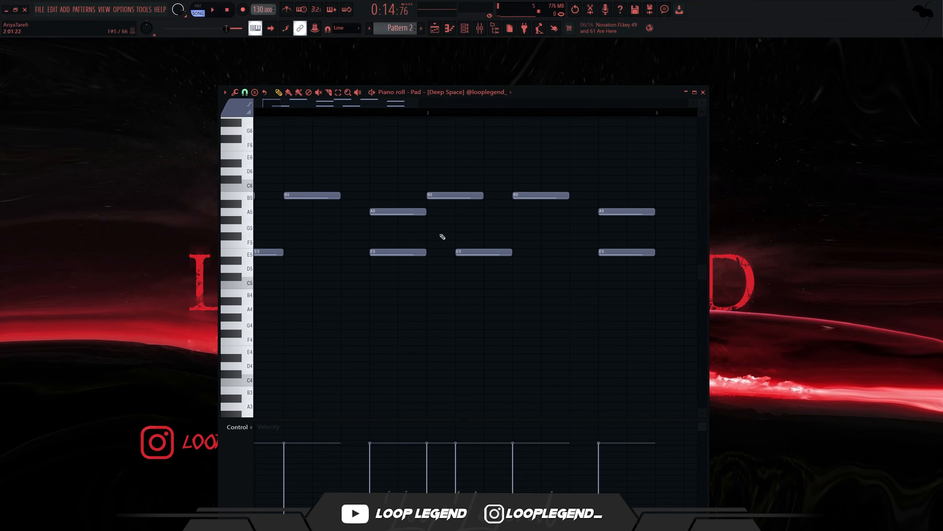
left_click_drag(442, 196, 442, 237)
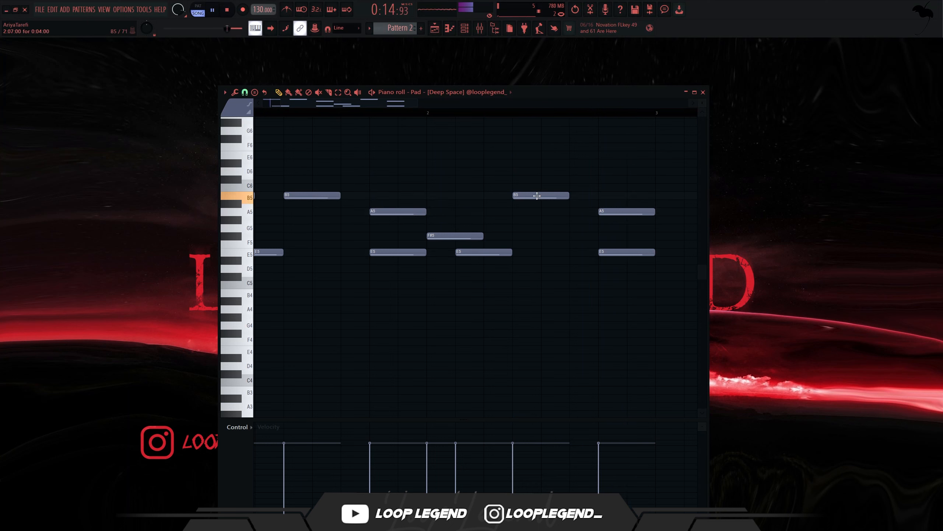
left_click_drag(528, 197, 528, 232)
scroll(513, 261, "down", 4)
left_click_drag(493, 301, 521, 306)
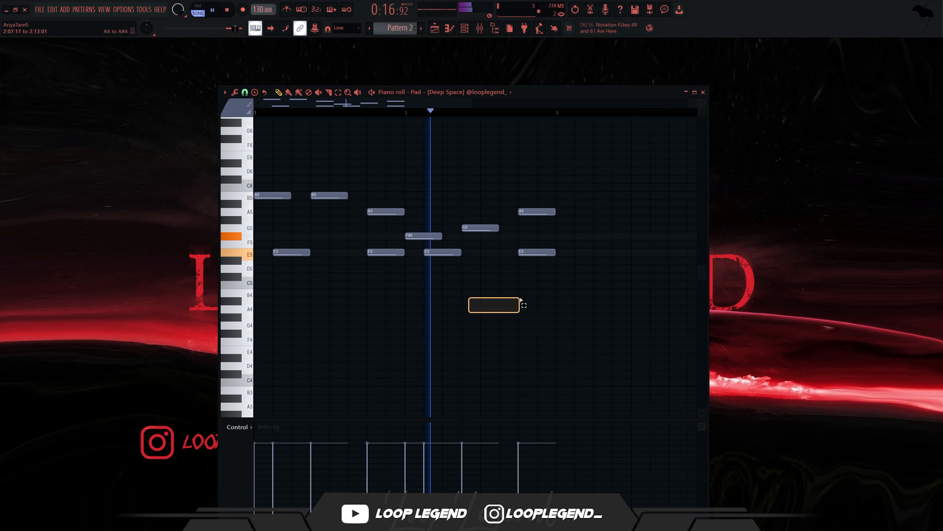
scroll(362, 301, "down", 2)
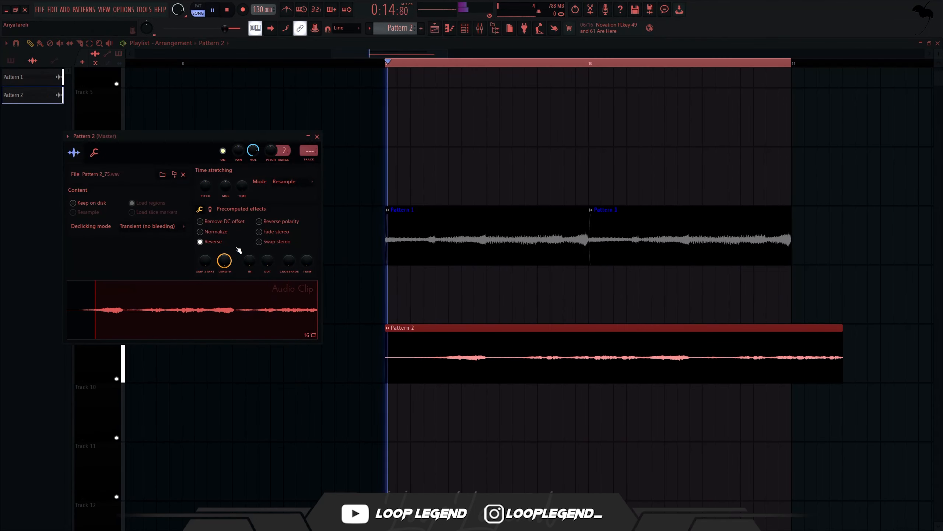
Shift the reversed Pattern 2 clip slightly earlier and trim both its ends to the selected two bars.
left_click_drag(744, 371, 757, 371)
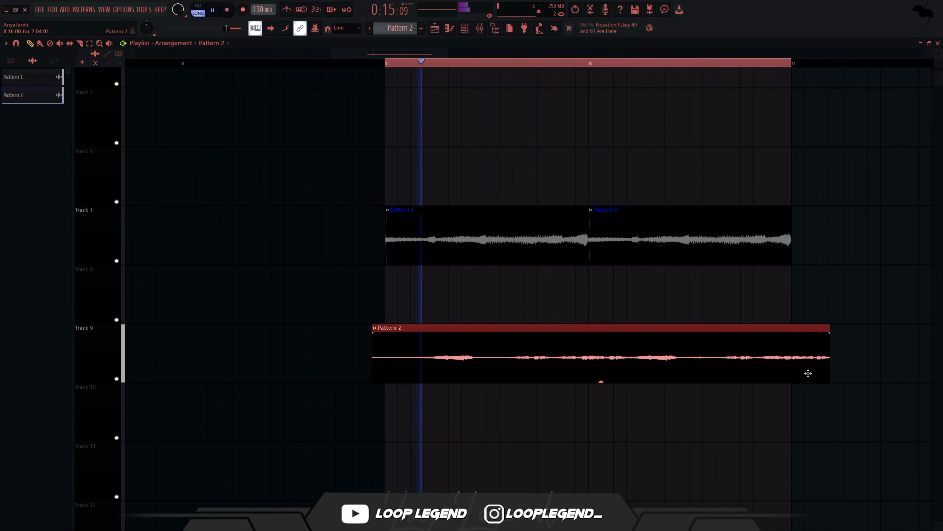
left_click_drag(373, 333, 386, 334)
left_click_drag(850, 346, 790, 341)
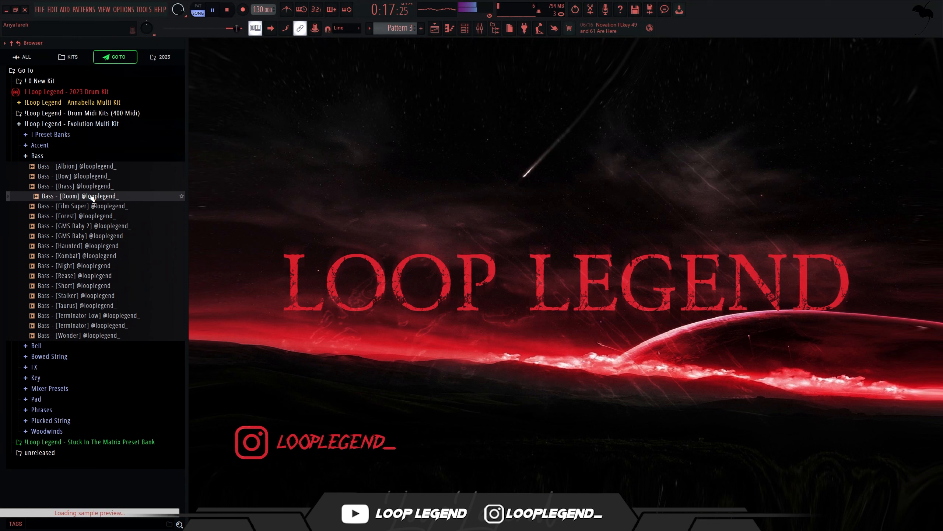
Audition the bass one-shots in the Evolution Multi Kit, including Film Super, GMS Baby, Rease, Short, Taurus and both Terminator sounds.
left_click(85, 205)
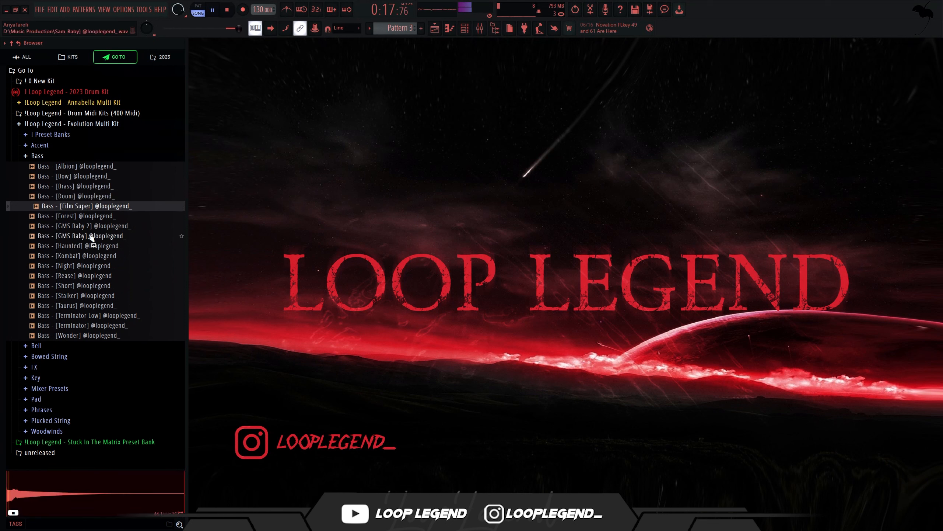
left_click(85, 235)
left_click(103, 276)
left_click(97, 286)
left_click(92, 306)
left_click(91, 315)
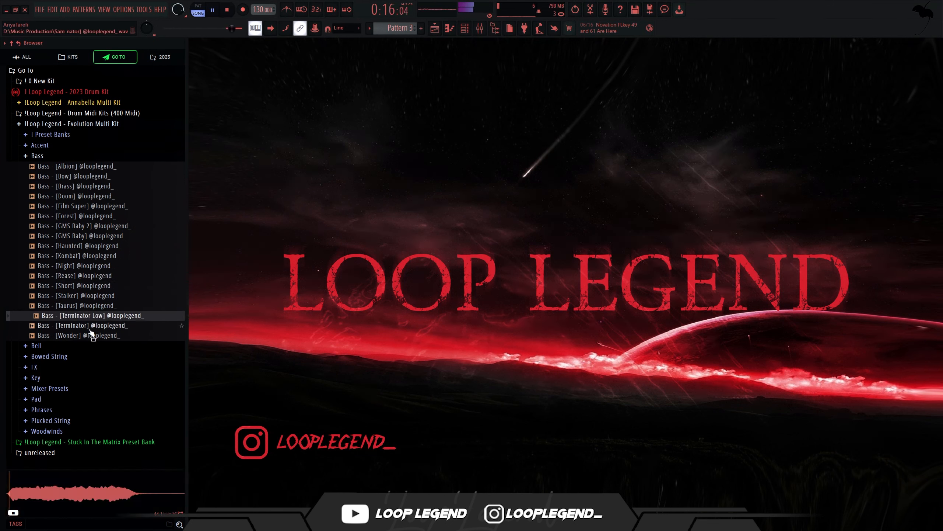
left_click(90, 325)
left_click(95, 315)
left_click(92, 307)
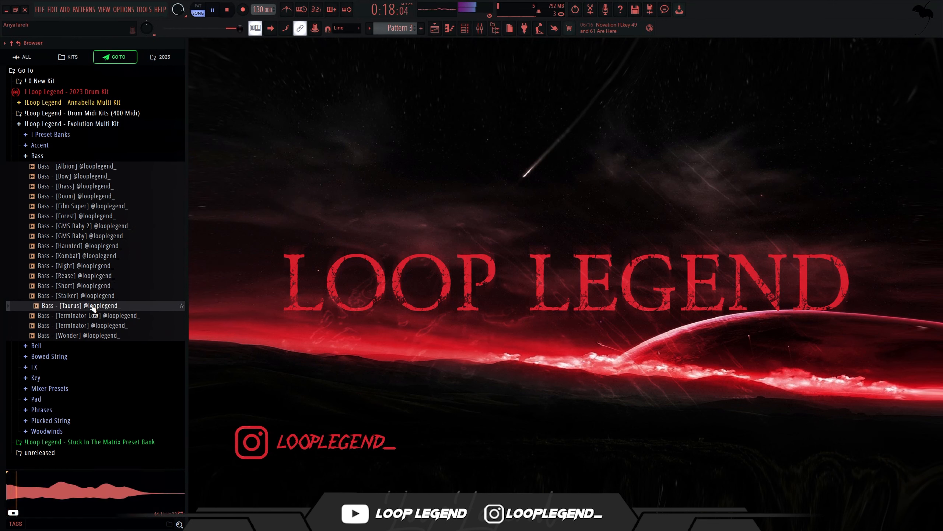
Load Bass - [Taurus] into a new sampler channel and set its volume envelope's release time to 0%.
right_click(93, 308)
left_click(97, 317)
left_click(295, 163)
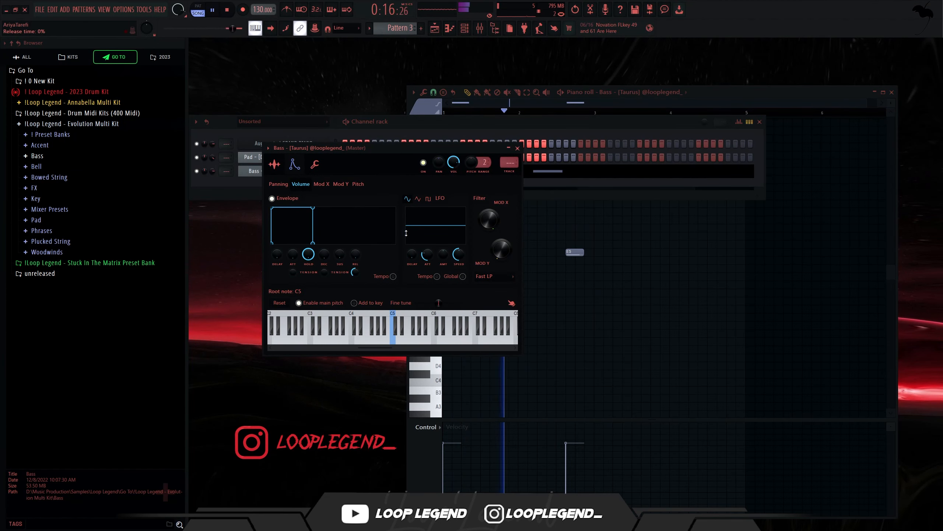
left_click_drag(407, 233, 440, 215)
left_click(518, 148)
key("F6")
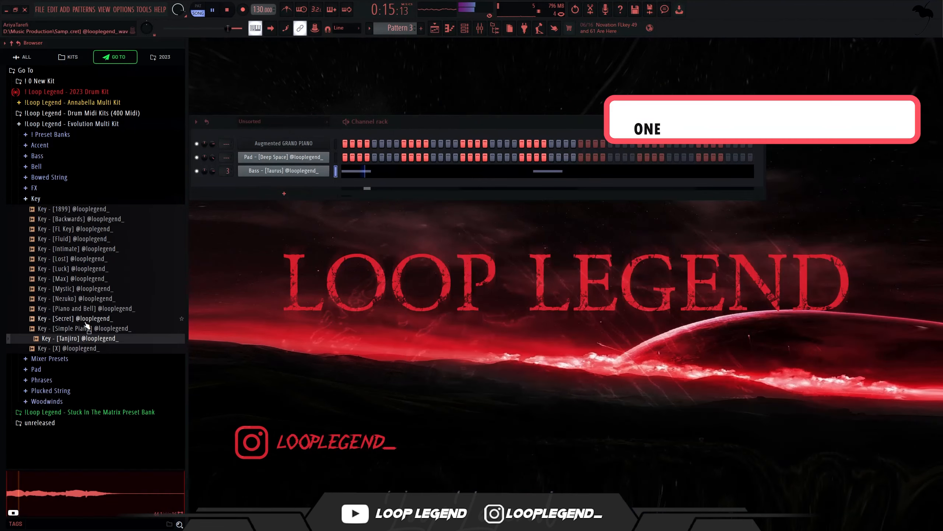
Load Key - [Secret] from the Evolution Multi Kit into a new sampler channel and check its volume envelope.
right_click(84, 319)
left_click(114, 329)
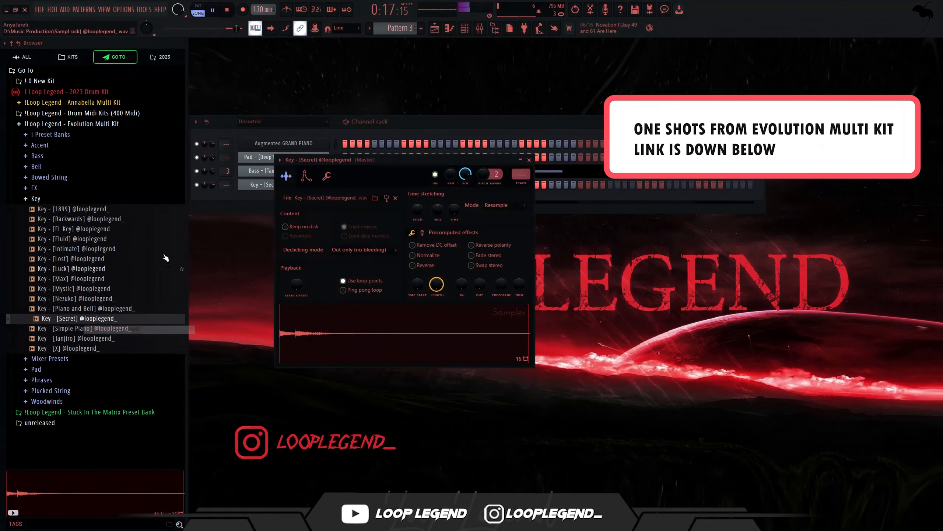
left_click(304, 178)
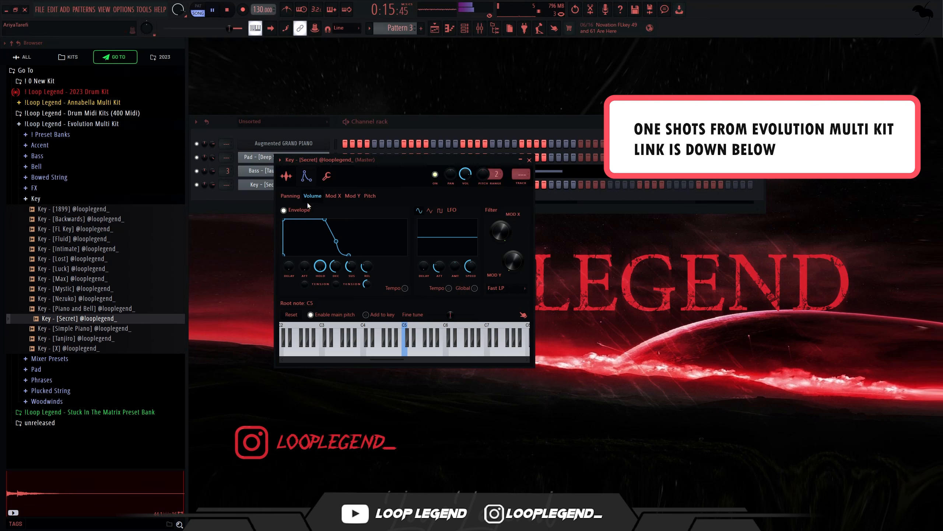
left_click(287, 176)
Reverse the Key - [Secret] sample, enable its loop points and set the crossfade loop to 19%.
key("F7")
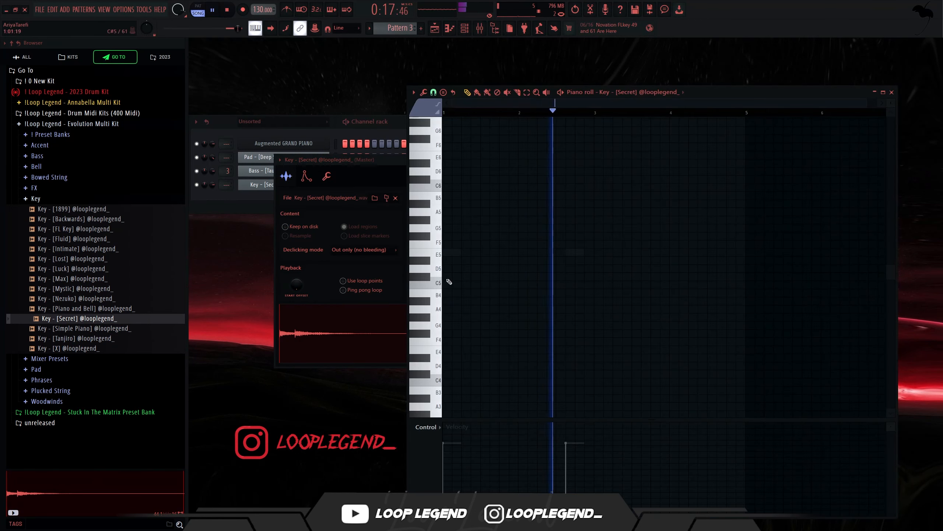
key("space")
left_click(375, 312)
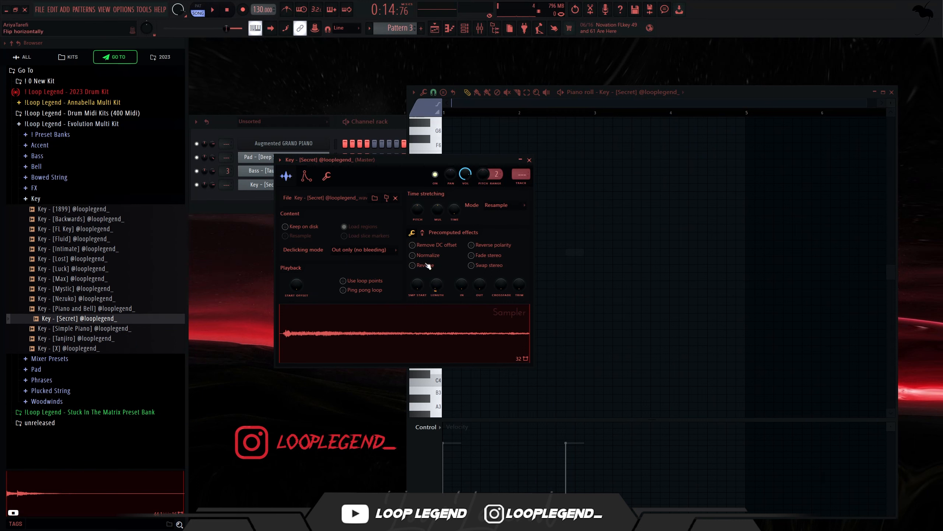
right_click(474, 352)
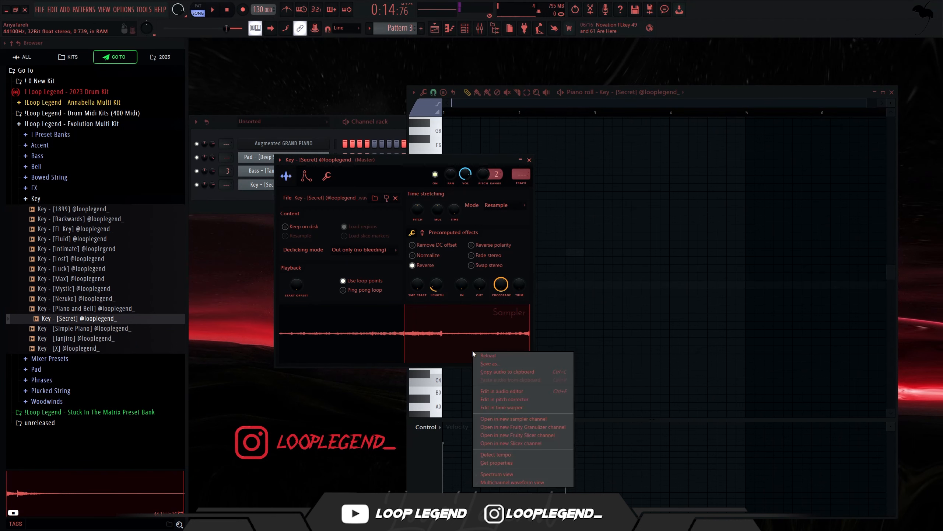
left_click(464, 335)
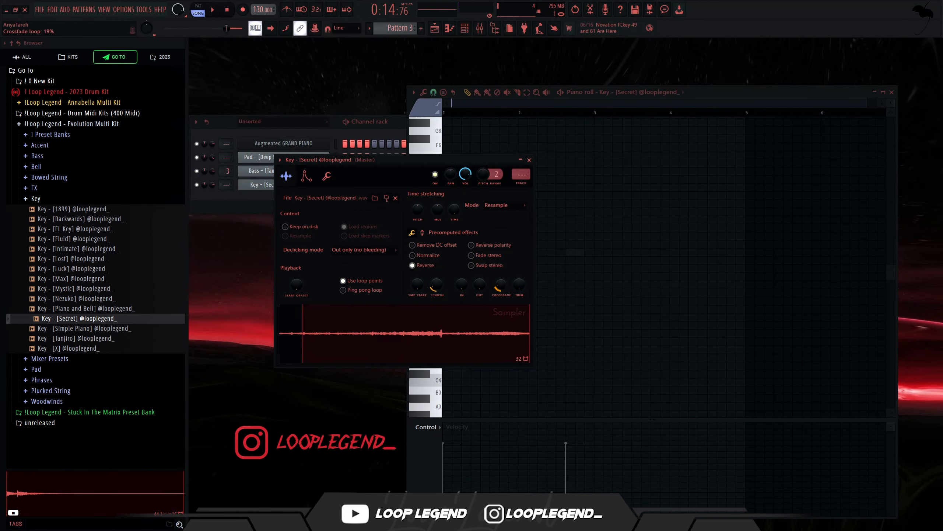
key("Escape")
Place consecutive E6, F#6 and E6 notes for Key - [Secret] in bar 1, starting a quarter bar in.
scroll(450, 268, "up", 4)
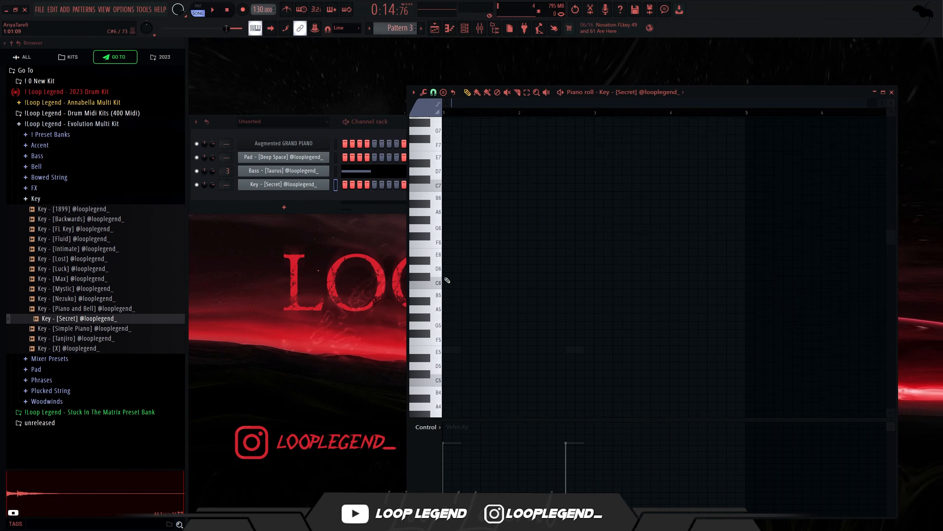
scroll(449, 277, "up", 2)
left_click(486, 252)
left_click(528, 236)
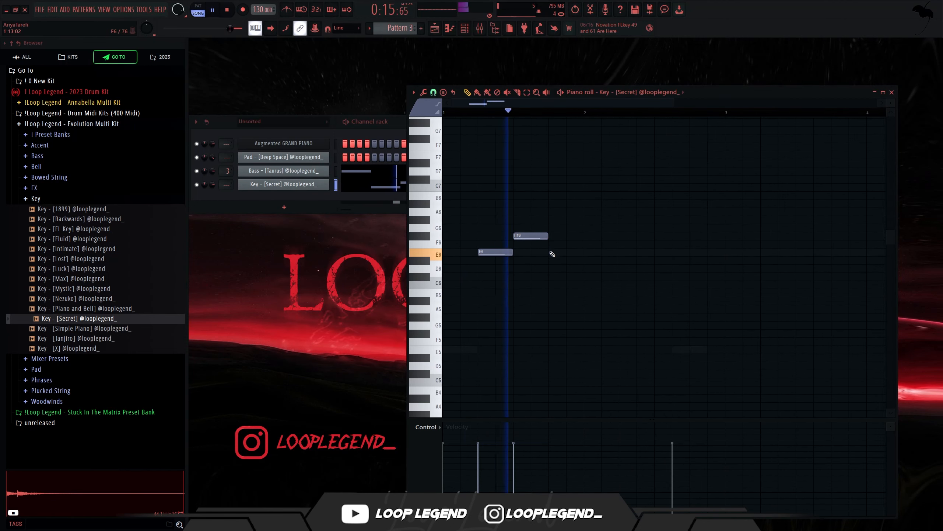
left_click(557, 253)
left_click(552, 253)
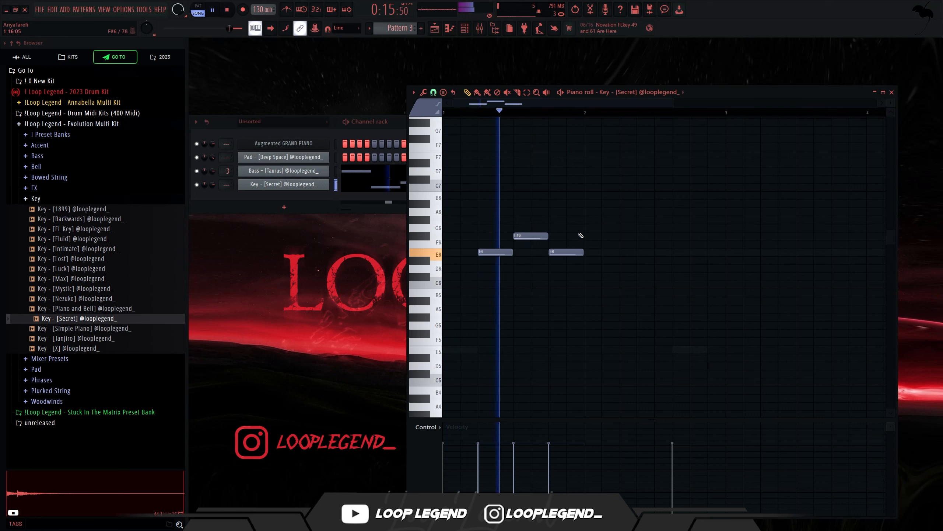
Continue the Key - [Secret] melody through bar 2 with consecutive G6, A6, E6 and B6 notes.
left_click(591, 227)
left_click(621, 203)
left_click(620, 212)
key("space")
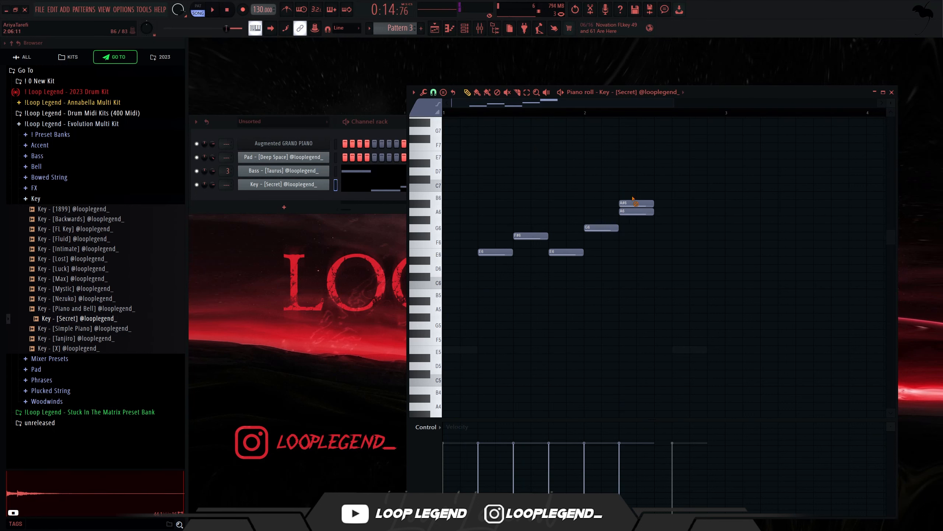
left_click(666, 253)
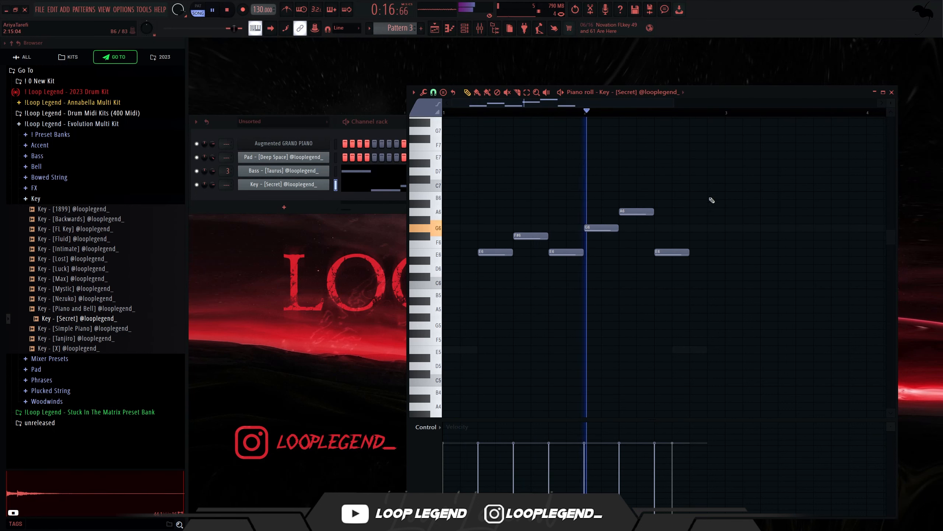
left_click(707, 186)
left_click_drag(715, 185, 715, 194)
Lower the velocity of all Key - [Secret] notes slightly and delete the two E6 notes in bar 1.
key("ctrl+a")
scroll(707, 195, "down", 2)
left_click(333, 198)
right_click(566, 286)
right_click(507, 255)
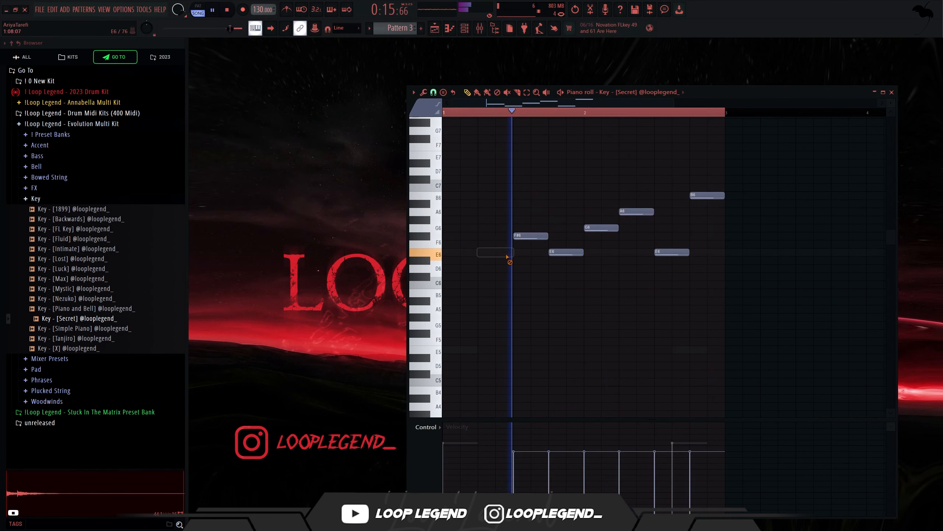
right_click(569, 252)
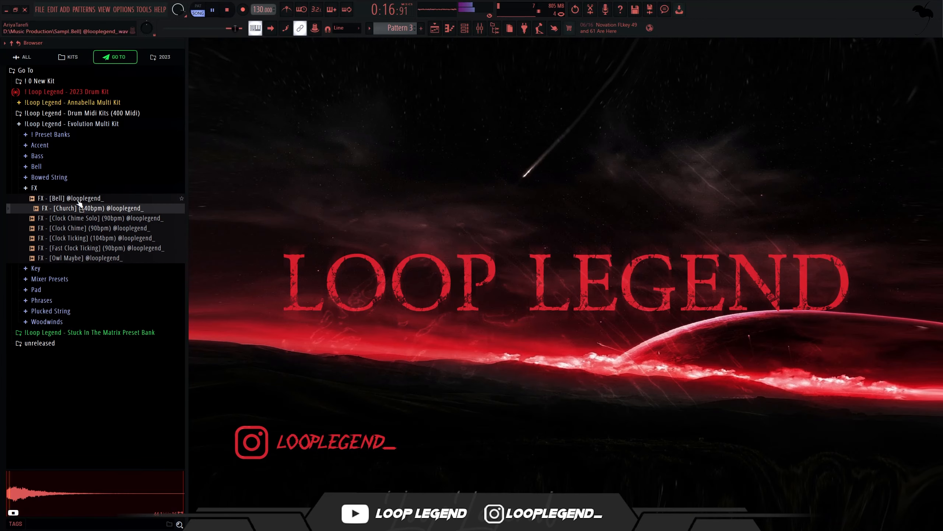
Add FX - [Fast Clock Ticking] (90bpm) to Track 10 at bar 9 and time-stretch it to 2:00:00.
left_click(86, 248)
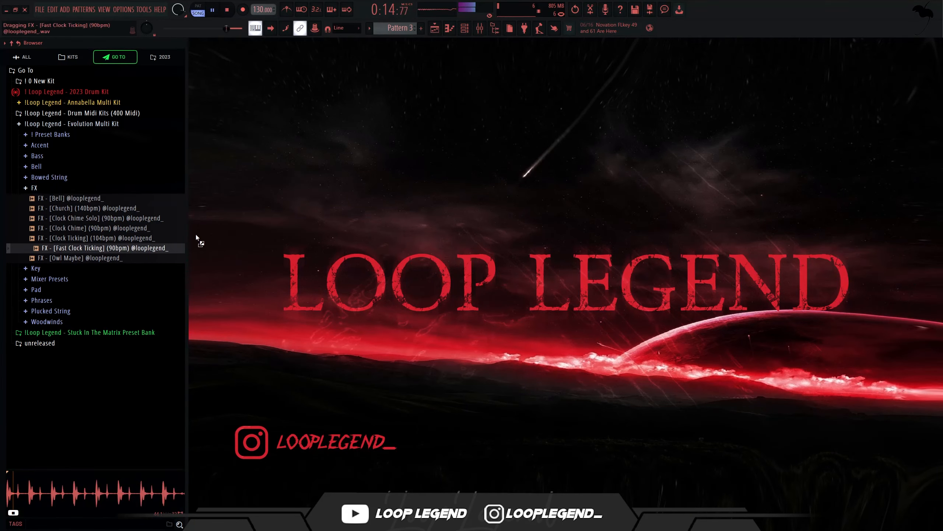
left_click_drag(196, 238, 515, 413)
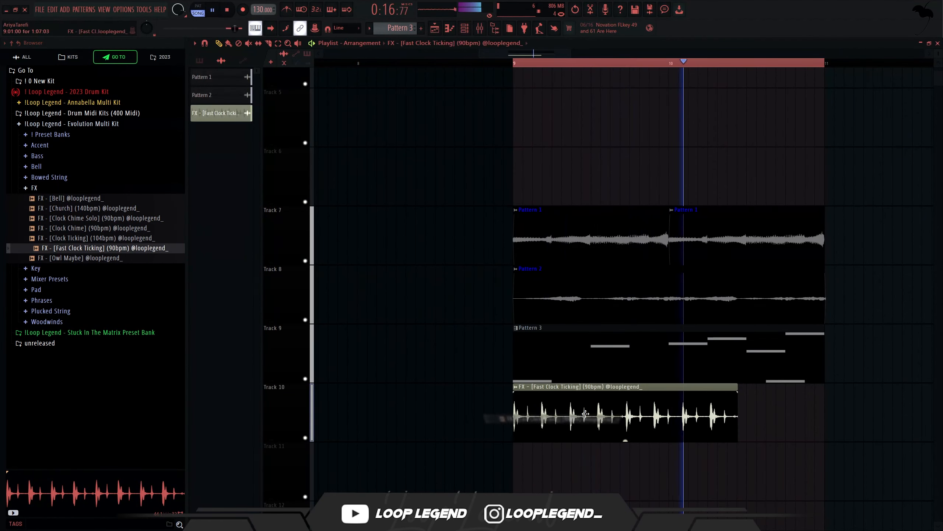
double_click(585, 413)
scroll(375, 130, "up", 1)
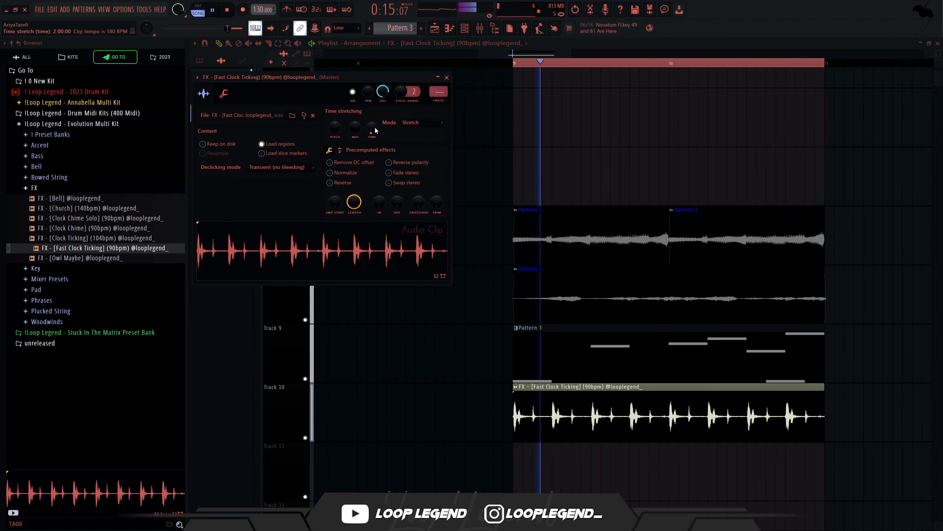
Set the channel volume of the Fast Clock Ticking clip to 35%.
left_click_drag(383, 91, 383, 121)
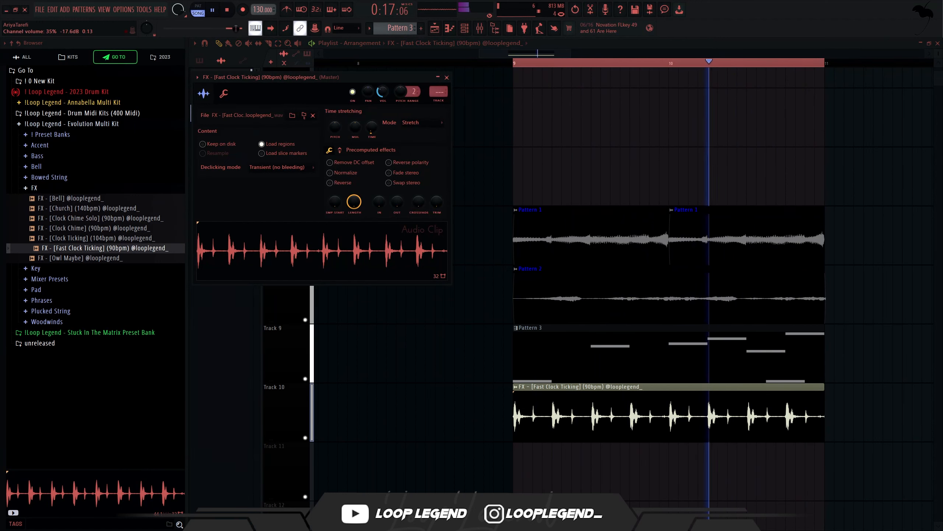
key("Escape")
key("space")
Move the Fast Clock Ticking clip to 10:05:00 on Track 10 and cut off the part beyond bar 11.
scroll(556, 458, "up", 3)
left_click_drag(534, 425, 900, 405)
key("space")
scroll(713, 453, "up", 1)
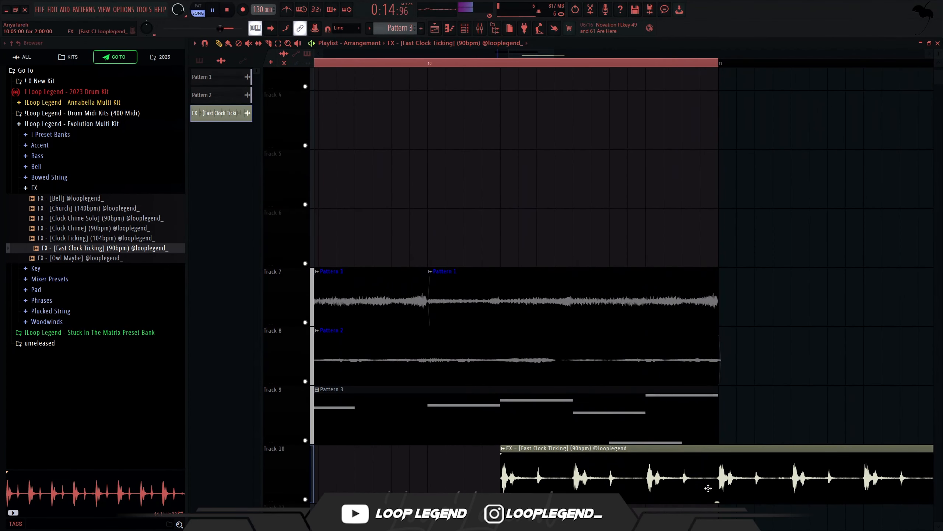
right_click(728, 474)
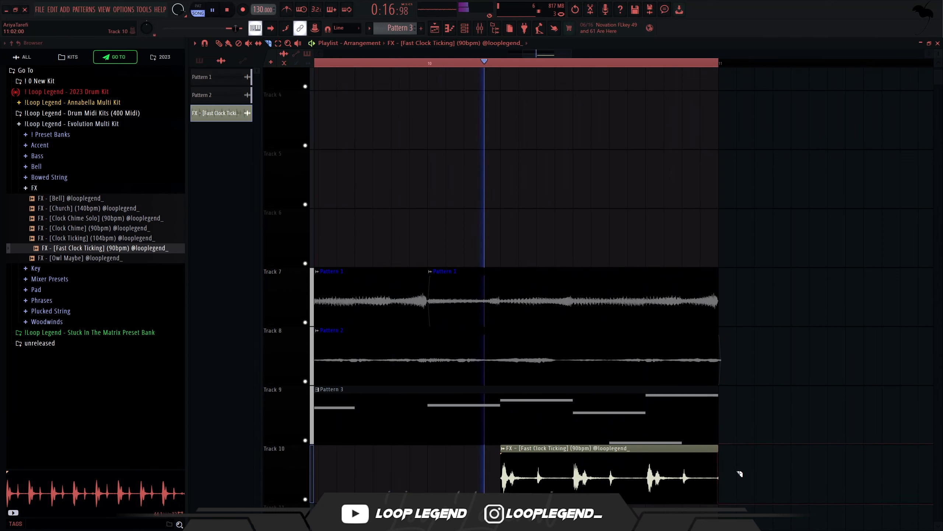
Shift the pitch of the Fast Clock Ticking clip by -500 cents.
double_click(707, 471)
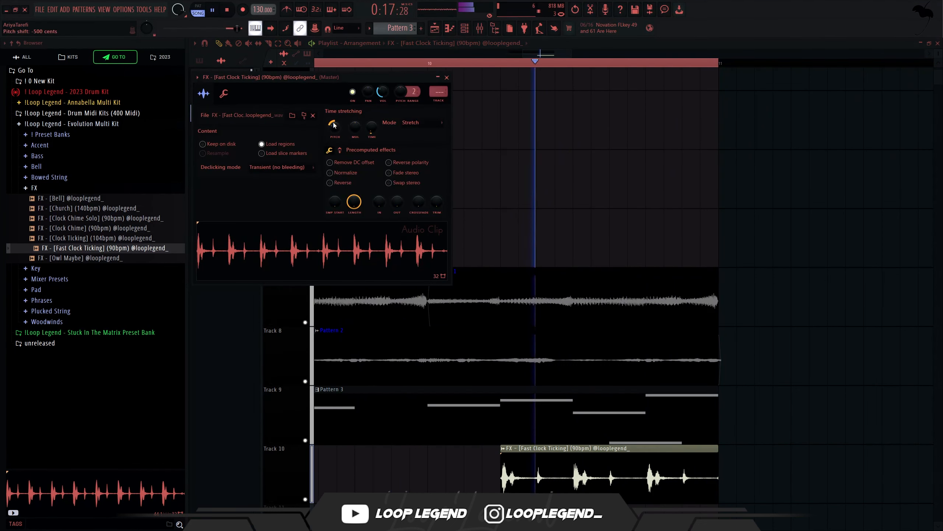
scroll(497, 461, "up", 4)
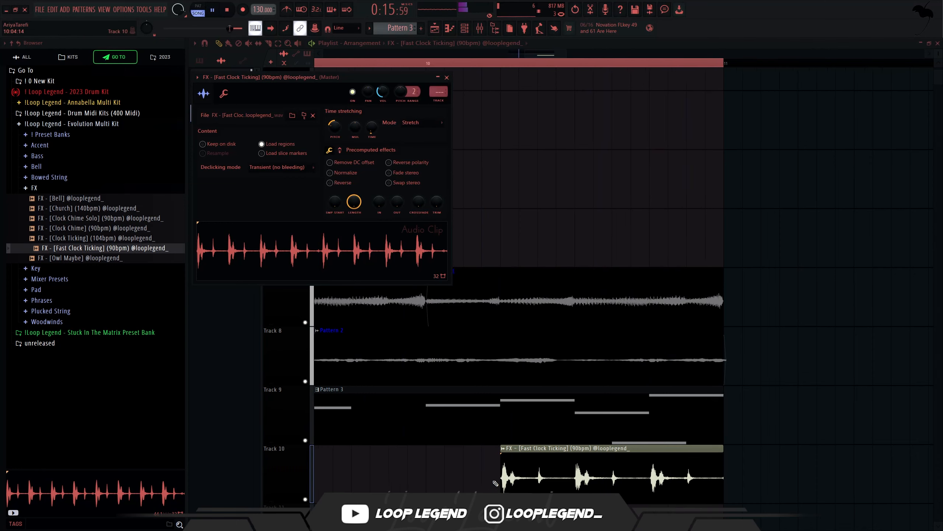
Switch to the Slip tool for adjusting the audio inside the Fast Clock Ticking clip on Track 10.
left_click(258, 44)
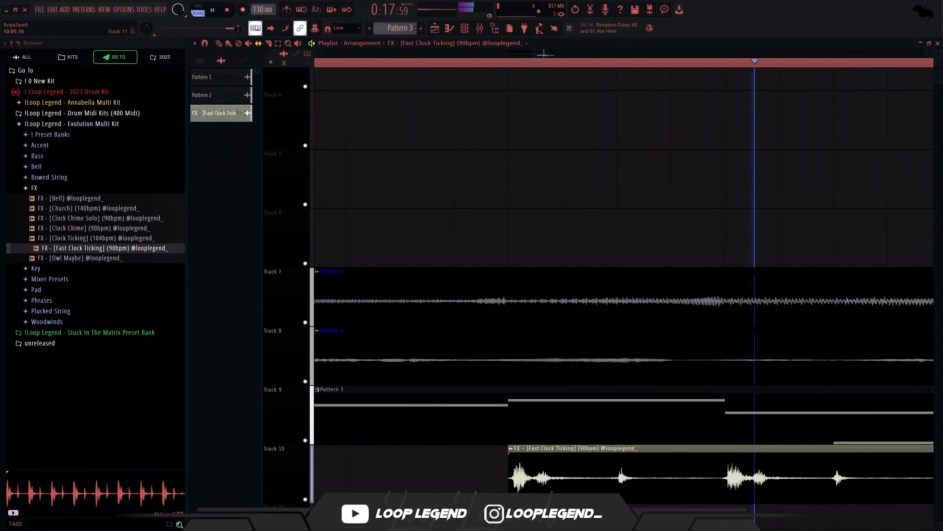
scroll(561, 474, "up", 1)
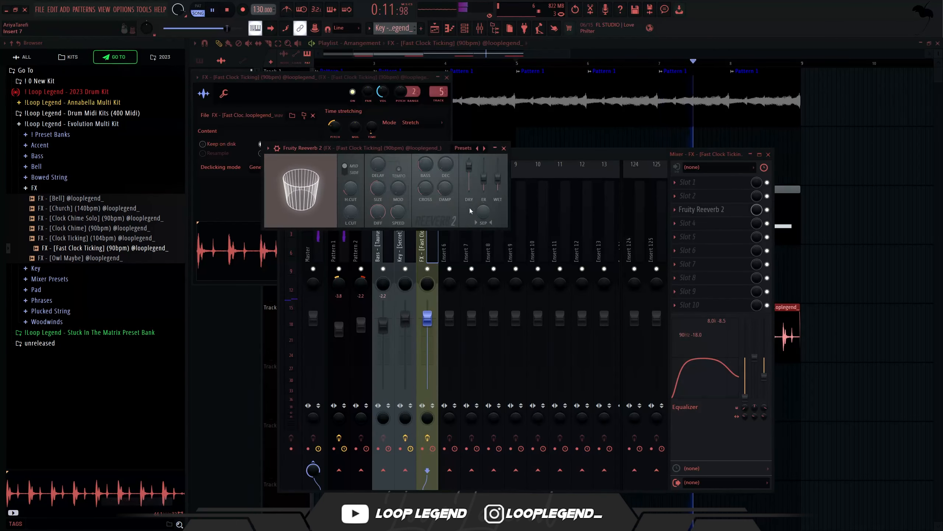
Adjust the room size, low cut and wet level of Fruity Reeverb 2 on the Fast Clock Ticking mixer track.
left_click_drag(378, 189, 378, 181)
left_click_drag(352, 209, 351, 202)
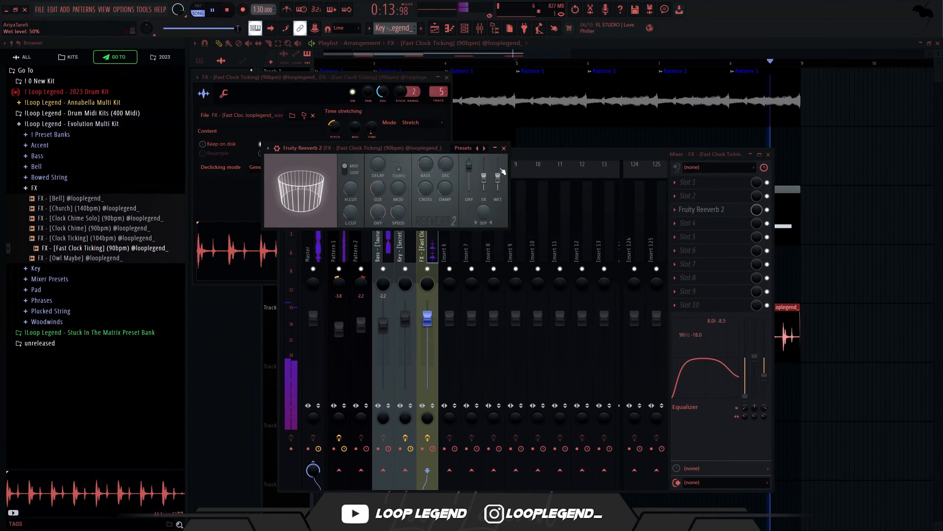
left_click_drag(500, 174, 501, 181)
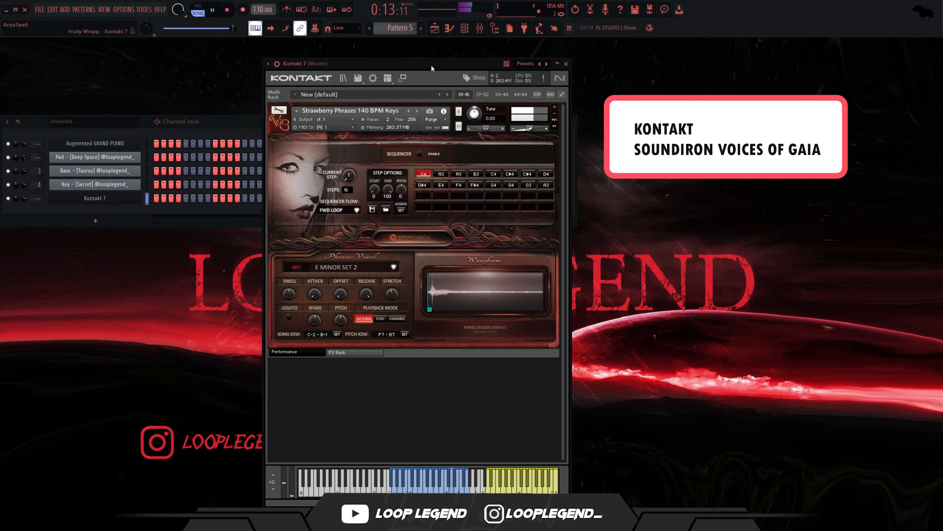
Add a D6 note at the start of bar 1 for Kontakt 7 in Pattern 5 and play the pattern.
left_click(451, 28)
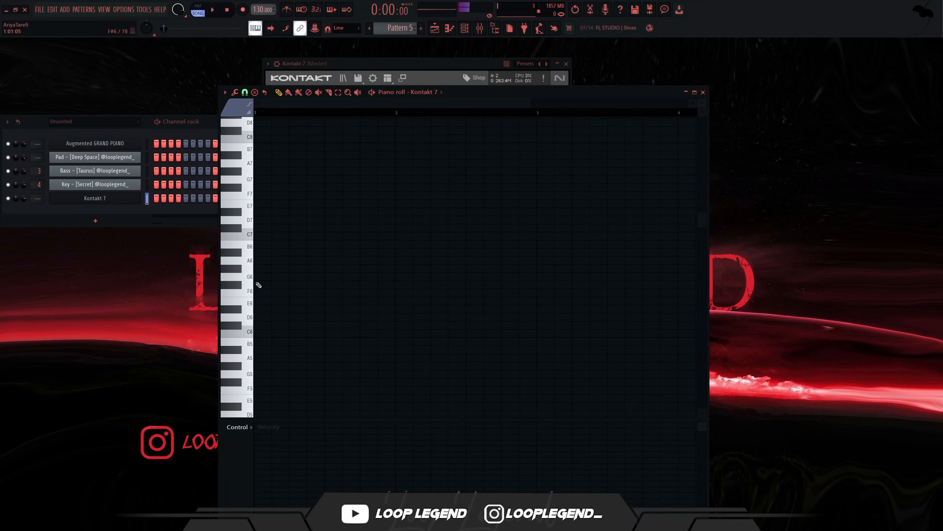
left_click(255, 317)
left_click(210, 11)
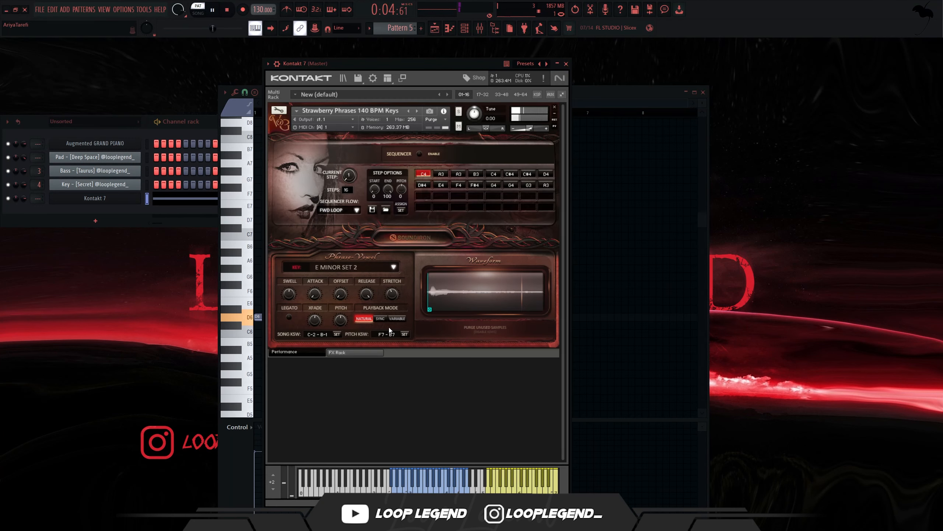
Open the FX Rack of the Kontakt vocal instrument and render Pattern 5 to an audio clip.
left_click(353, 353)
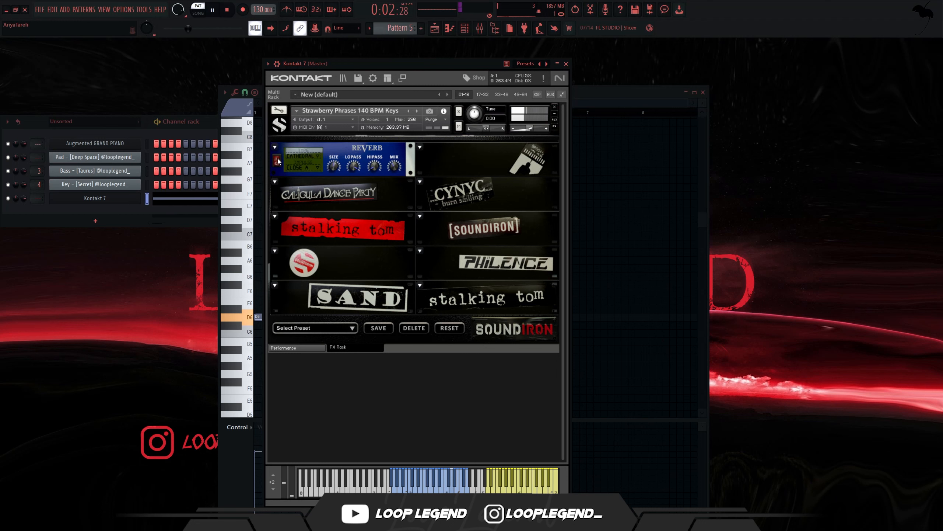
right_click(400, 28)
left_click(534, 168)
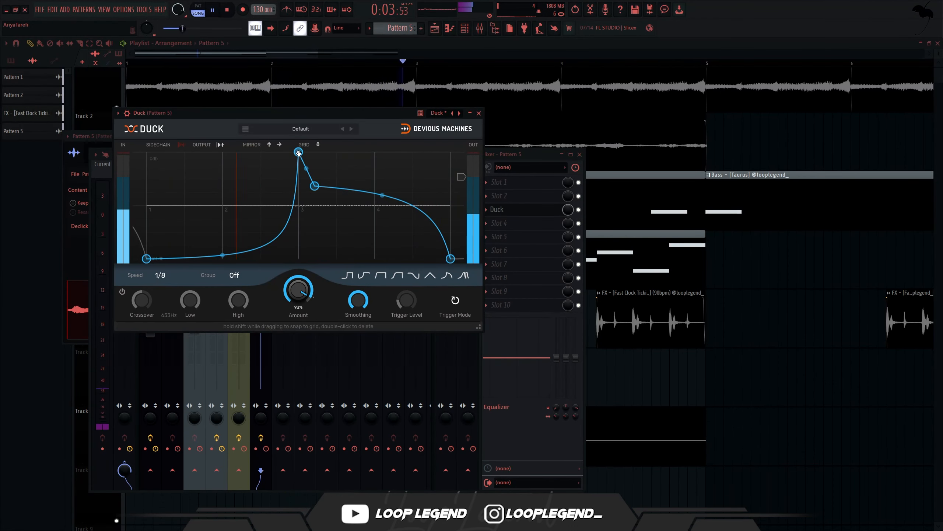
Reshape the Duck envelope on Pattern 5 into a square gate, high for the first half of the cycle and zero for the second, and replay.
left_click_drag(294, 153, 146, 152)
left_click_drag(317, 186, 296, 334)
double_click(326, 170)
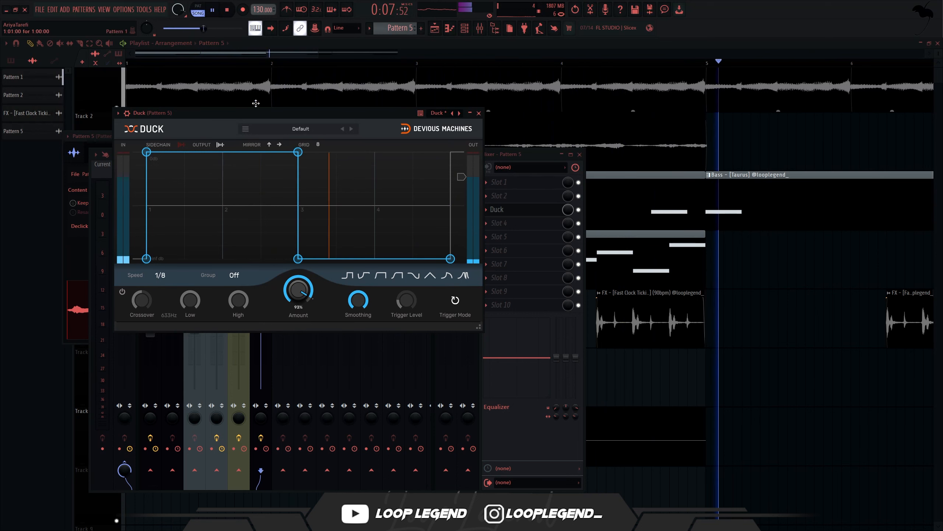
left_click(228, 9)
left_click(216, 10)
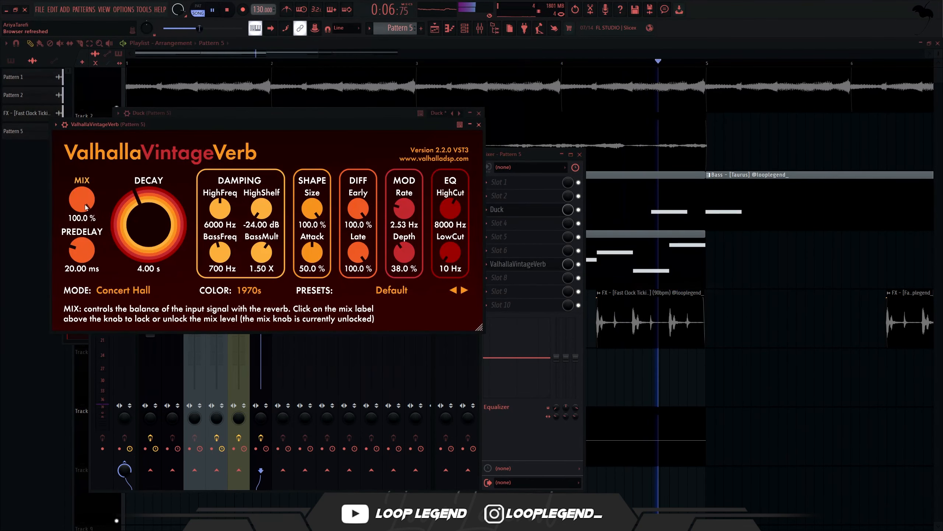
Lower the mix of ValhallaVintageVerb on the Pattern 5 mixer track, stop playback and close the plugin windows.
left_click_drag(85, 207, 85, 299)
key("F12")
key("space")
Create an automation clip on Track 6 for the mix level of the Duck slot on the Pattern 5 mixer track.
scroll(133, 488, "down", 2)
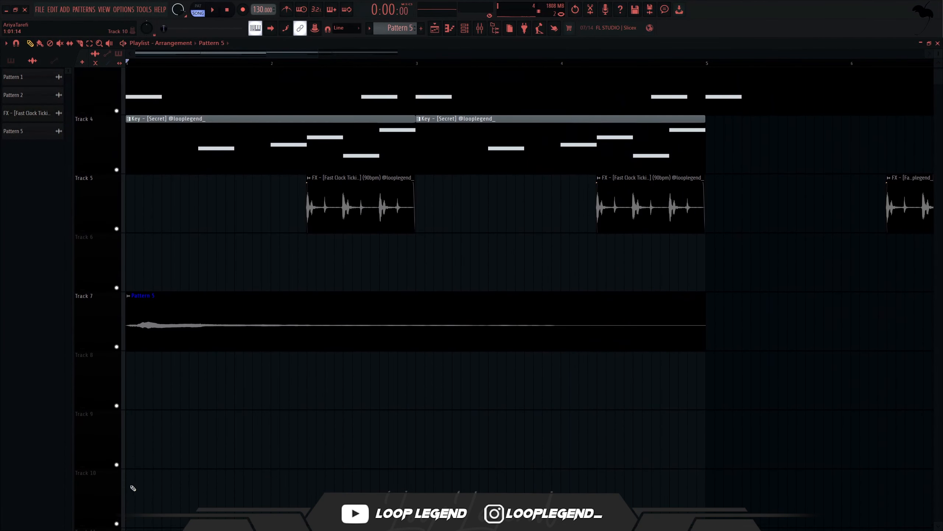
key("space")
scroll(185, 386, "up", 3)
key("F9")
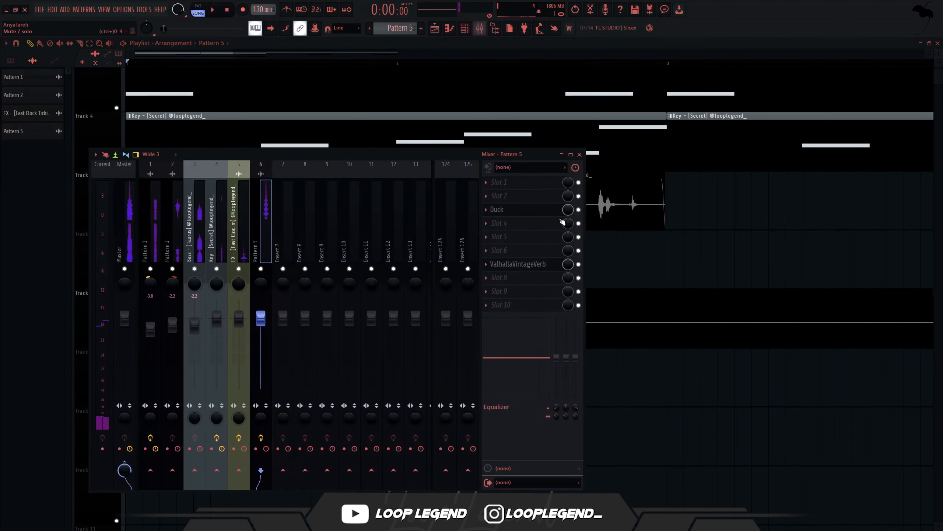
right_click(567, 209)
left_click(595, 273)
key("F9")
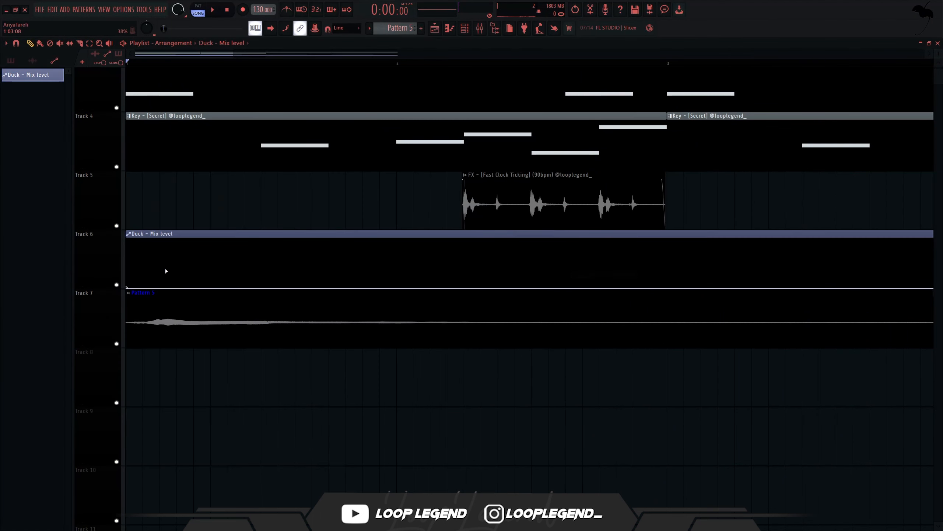
Shape the Duck mix level automation to start at maximum at bar 1 and fall to zero around the middle of that bar.
right_click(167, 272)
right_click(364, 259)
left_click_drag(364, 260, 441, 365)
key("space")
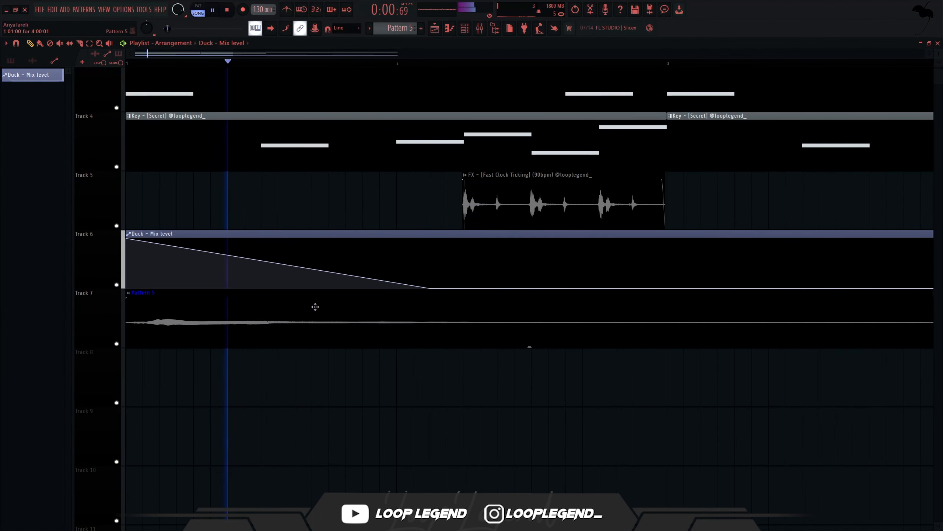
right_click(281, 280)
left_click_drag(281, 279, 283, 307)
Open ShaperBox 3 with its Volume shaper on the Pattern 5 mixer track and turn on grid snapping.
key("F9")
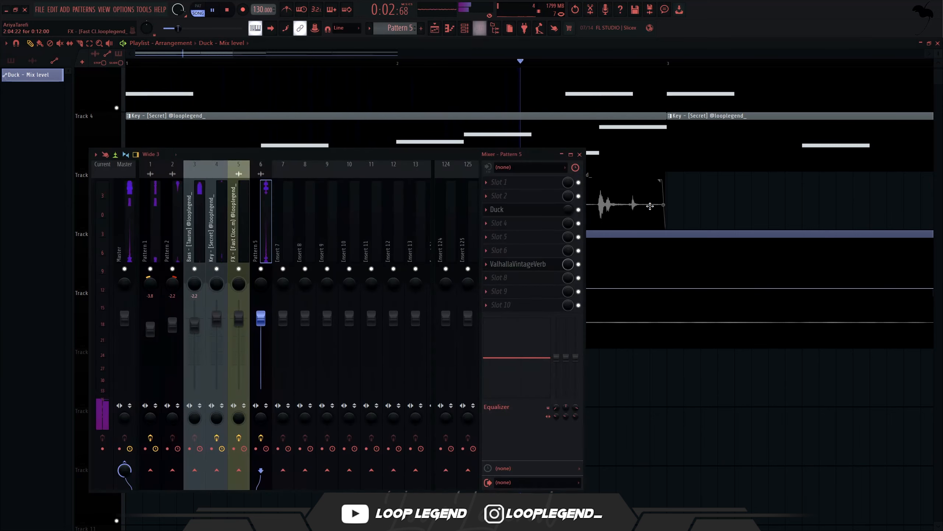
key("space")
left_click(497, 209)
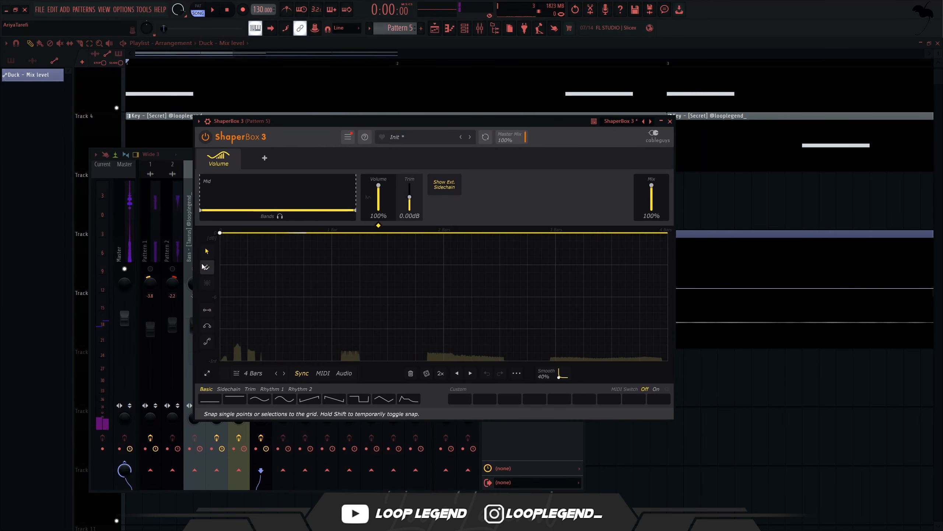
left_click_drag(277, 123, 266, 125)
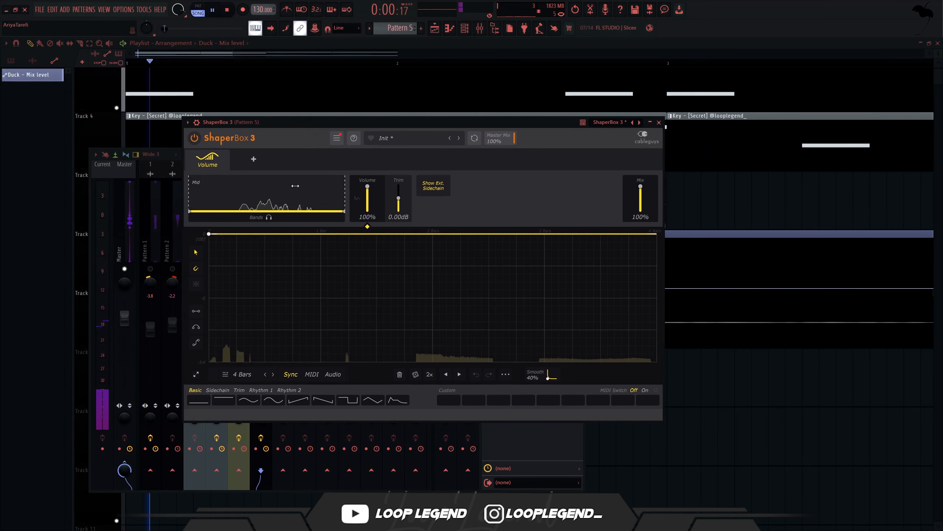
Draw a zigzag of four drops to silence between 0.5 and 1 bar of the Volume curve and set the curve length to 2 bars.
left_click(265, 234)
left_click(272, 274)
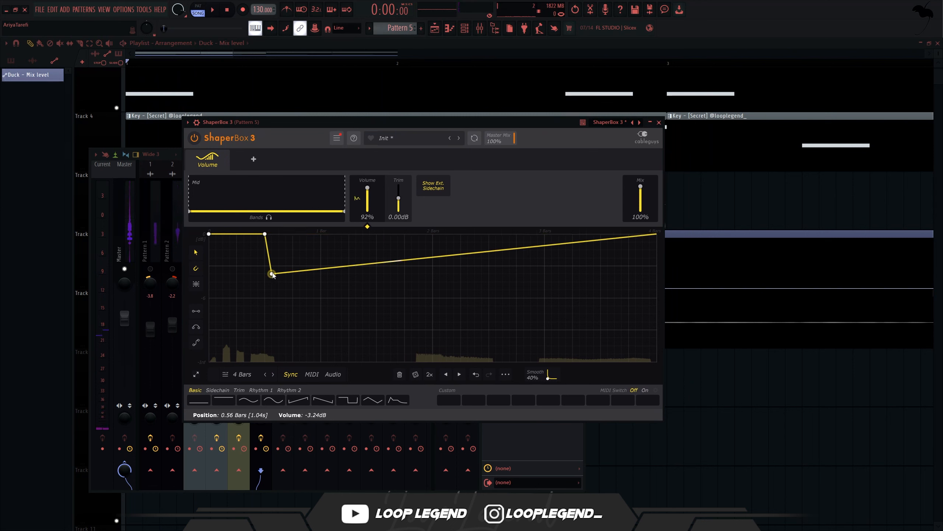
left_click_drag(272, 274, 265, 361)
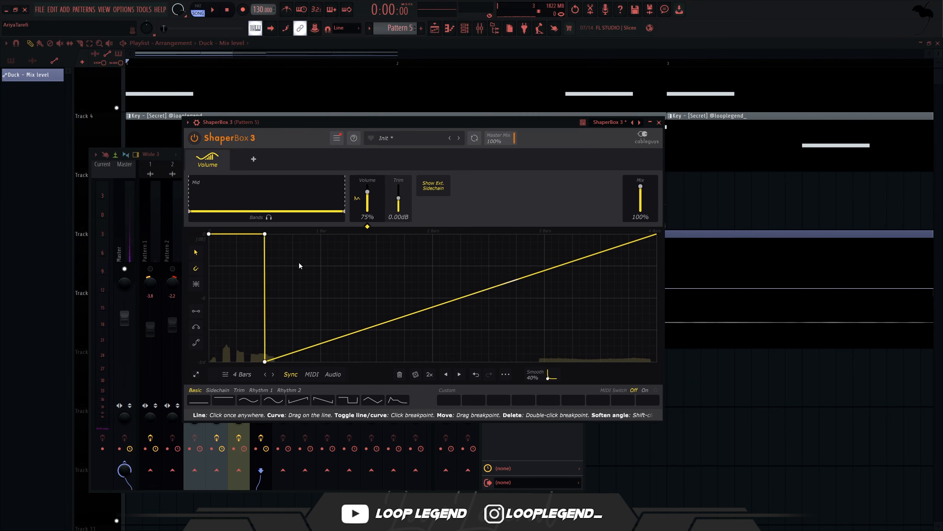
left_click_drag(286, 242, 279, 234)
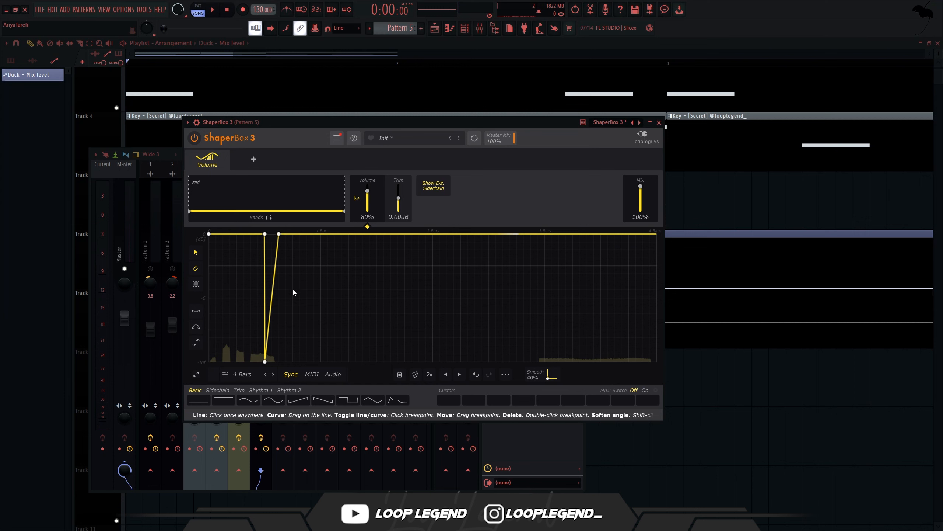
left_click_drag(294, 292, 285, 361)
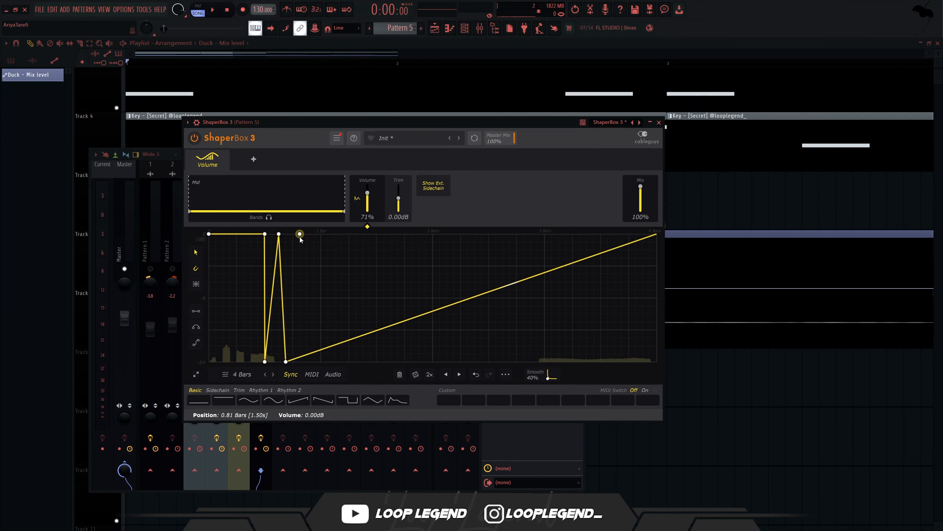
left_click_drag(299, 237, 293, 234)
left_click_drag(305, 276, 307, 362)
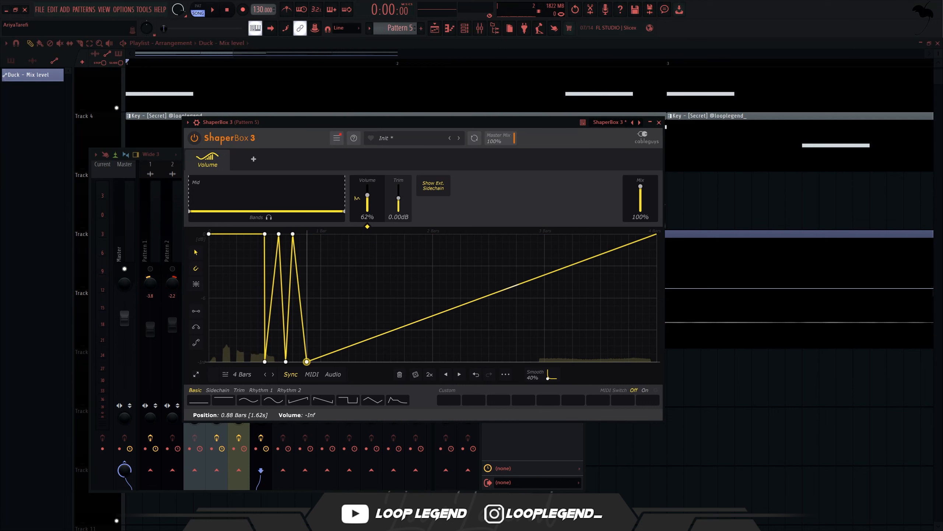
left_click_drag(322, 274, 327, 361)
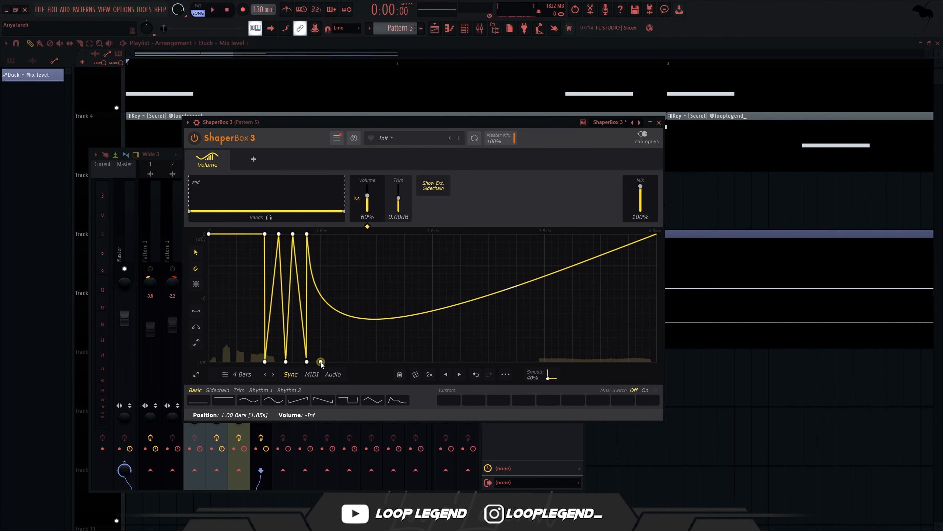
left_click(323, 236)
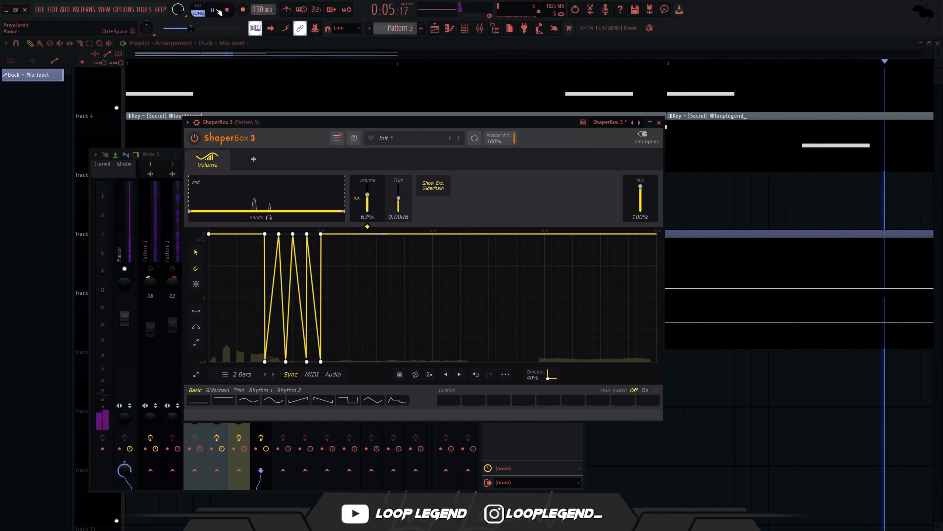
left_click(211, 10)
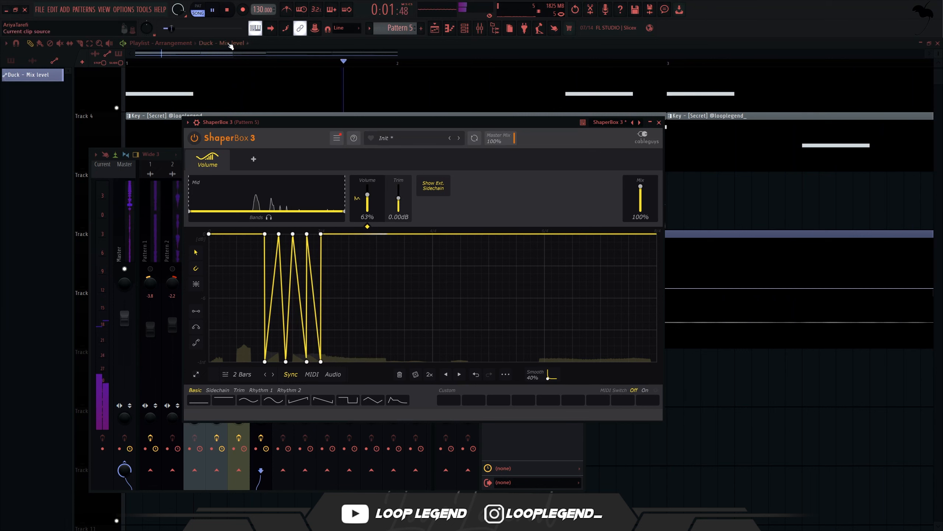
Add a Time shaper to ShaperBox 3 and apply the Reverse preset that slopes straight down over the last quarter of 1 bar.
left_click(254, 159)
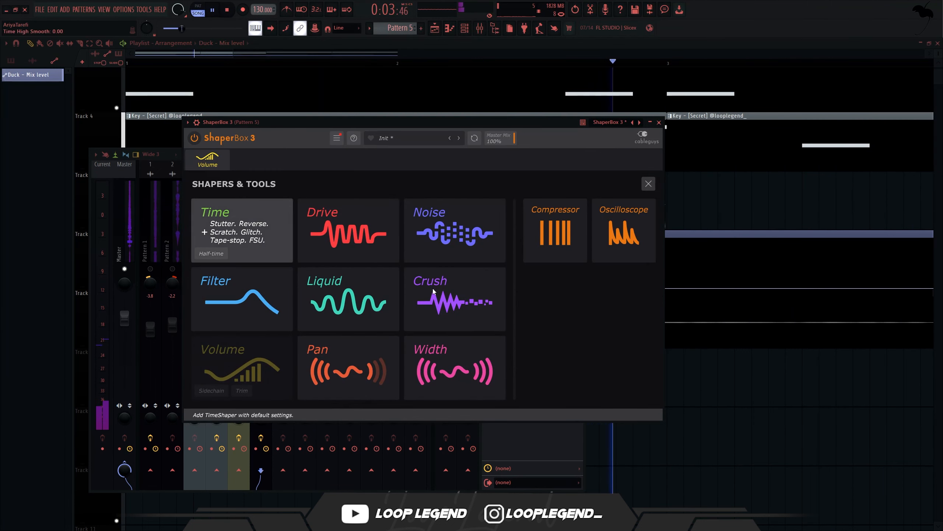
left_click(393, 400)
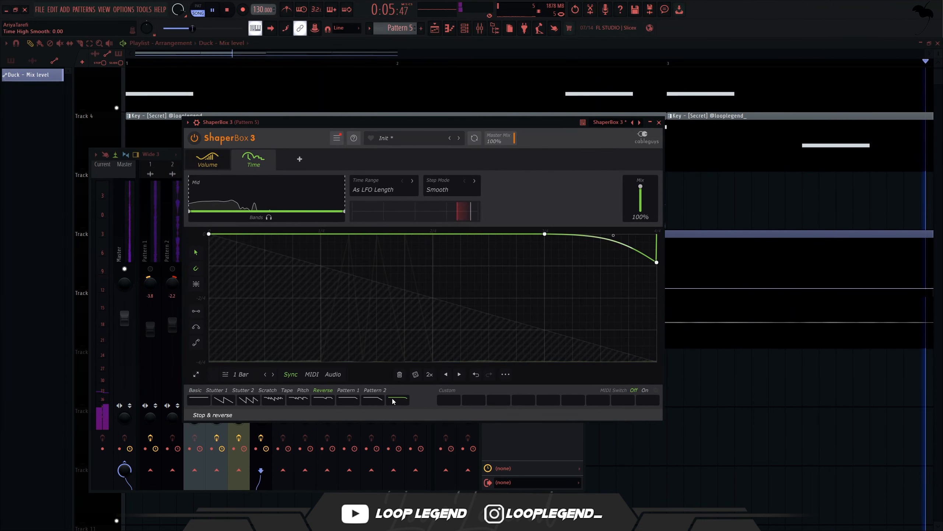
left_click(377, 401)
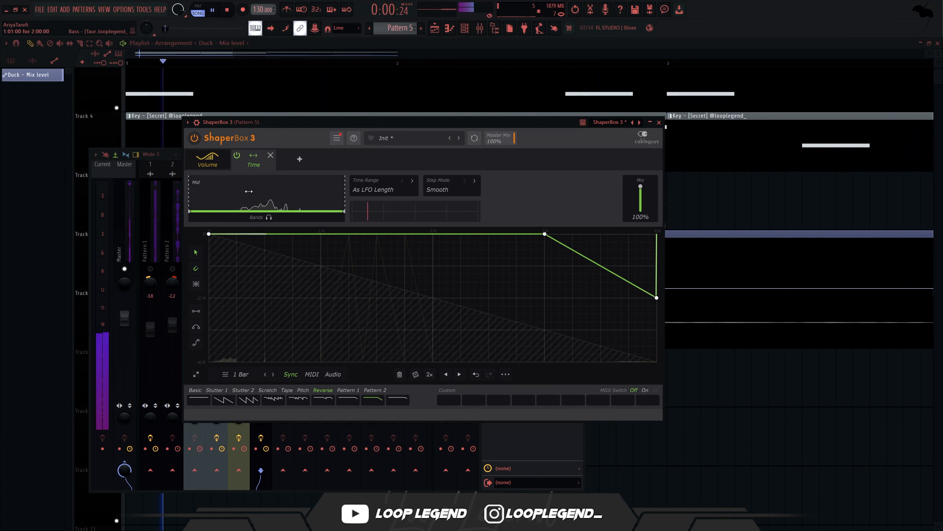
Add points at 1/4 and 2/4 of the Time curve and pull the line between them down into a second reverse section.
left_click(315, 234)
left_click_drag(317, 236, 324, 237)
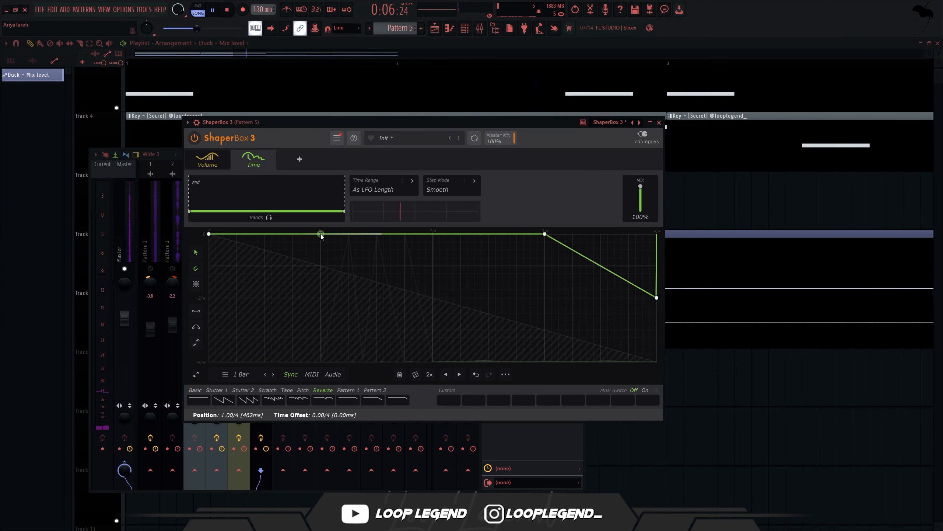
left_click(433, 234)
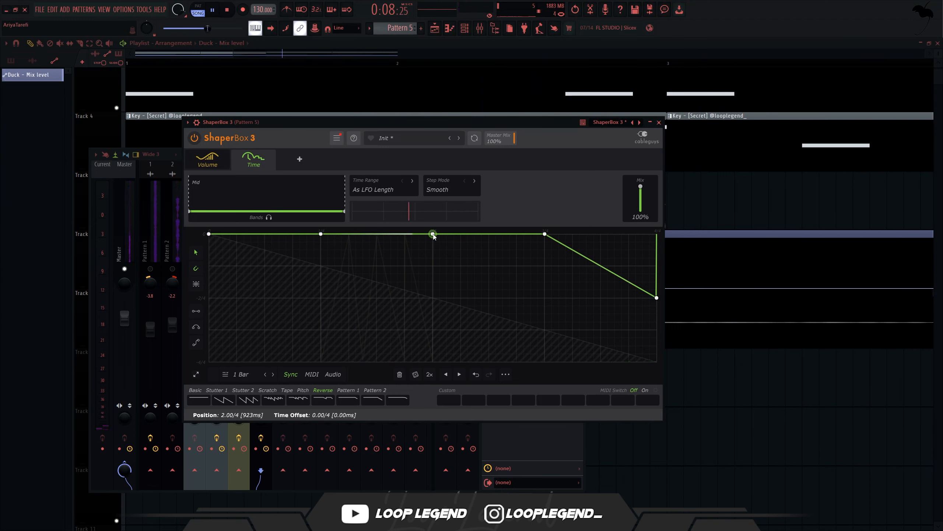
left_click_drag(433, 234, 433, 266)
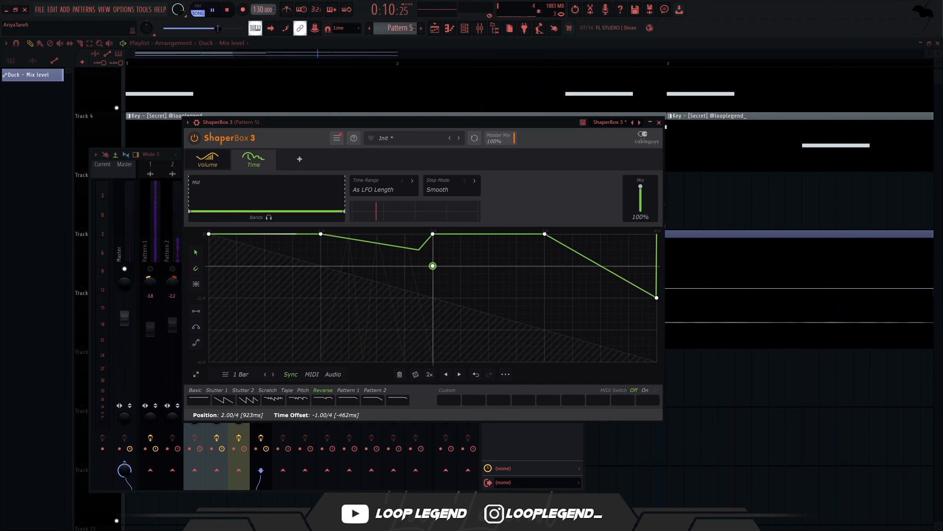
key("space")
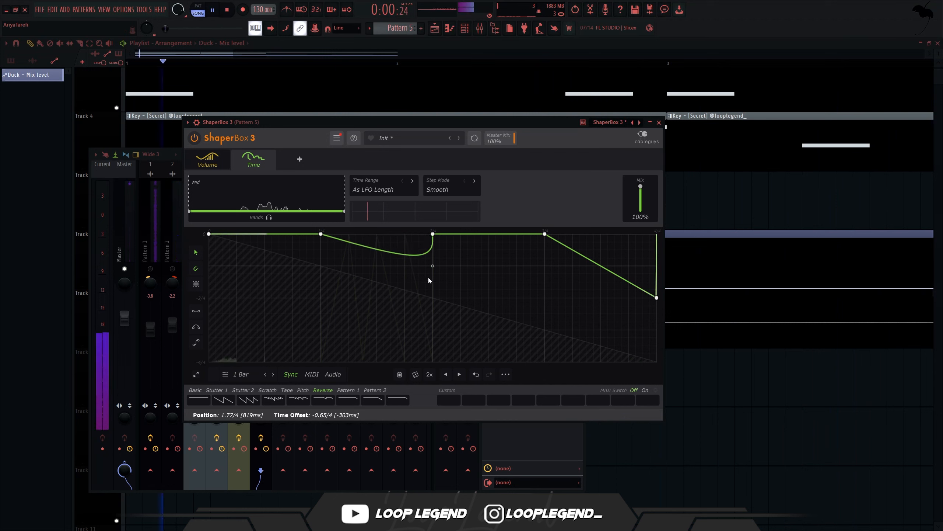
left_click(226, 11)
left_click(214, 11)
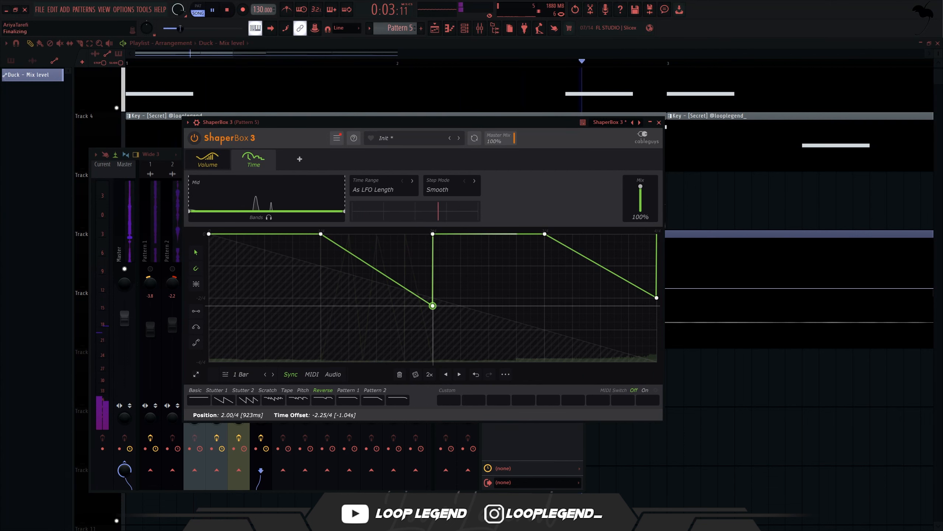
Set the second reverse section's end at 2/4 to a time offset of -2/4, replay, and slightly lower the Time shaper's mix.
left_click_drag(433, 305, 432, 298)
left_click(227, 10)
left_click(213, 10)
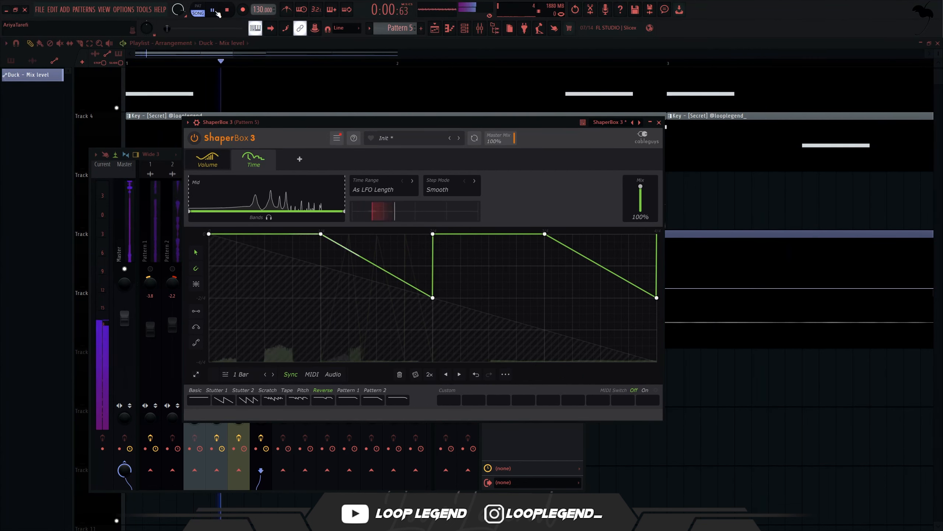
left_click_drag(641, 186, 640, 189)
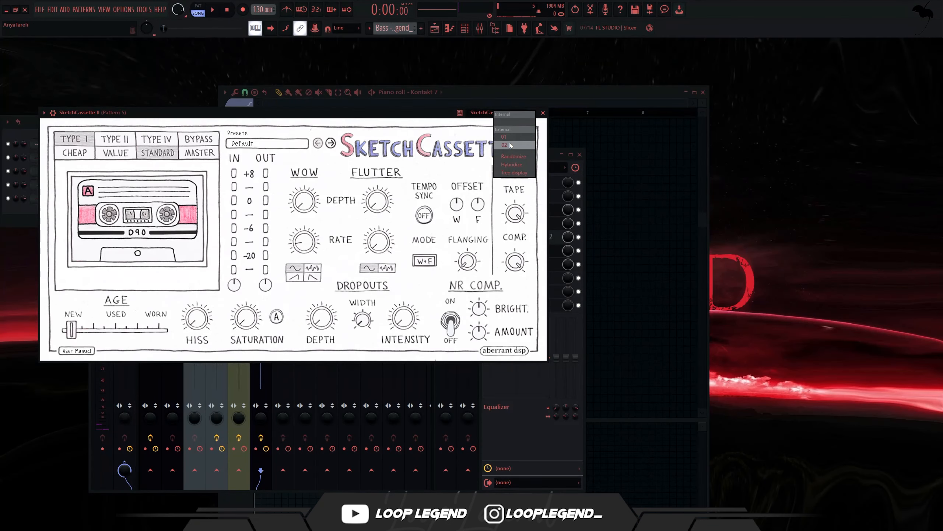
Load the second external preset in SketchCassette II on the Pattern 5 track and start playback.
left_click(510, 145)
key("space")
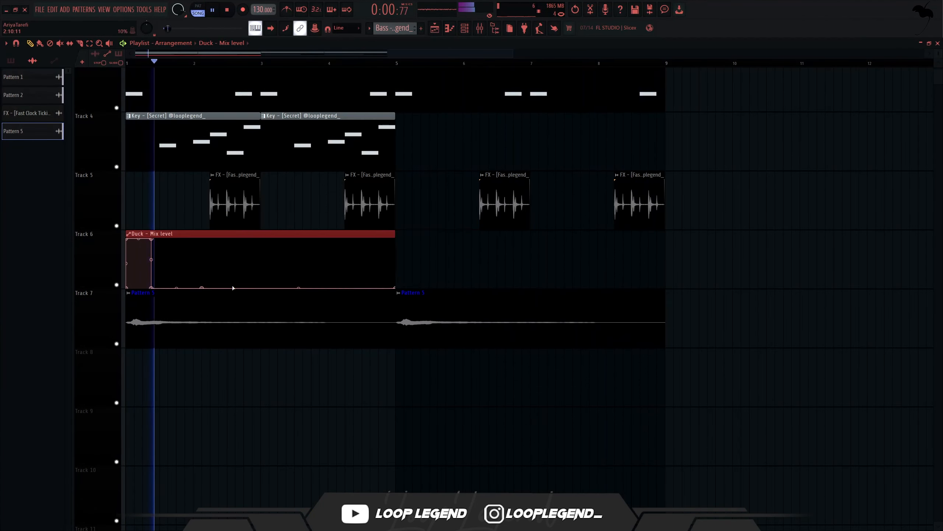
Draw a full-level rectangular block over about the first half of bar 3 in the Duck mix level automation.
scroll(280, 280, "up", 5)
right_click(503, 287)
right_click(512, 255)
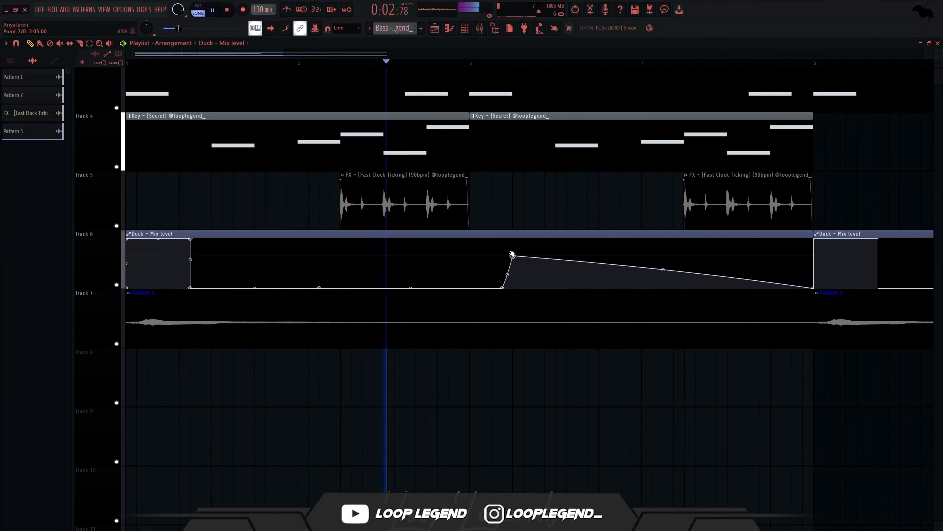
right_click(588, 267)
left_click_drag(588, 267, 578, 238)
right_click(578, 287)
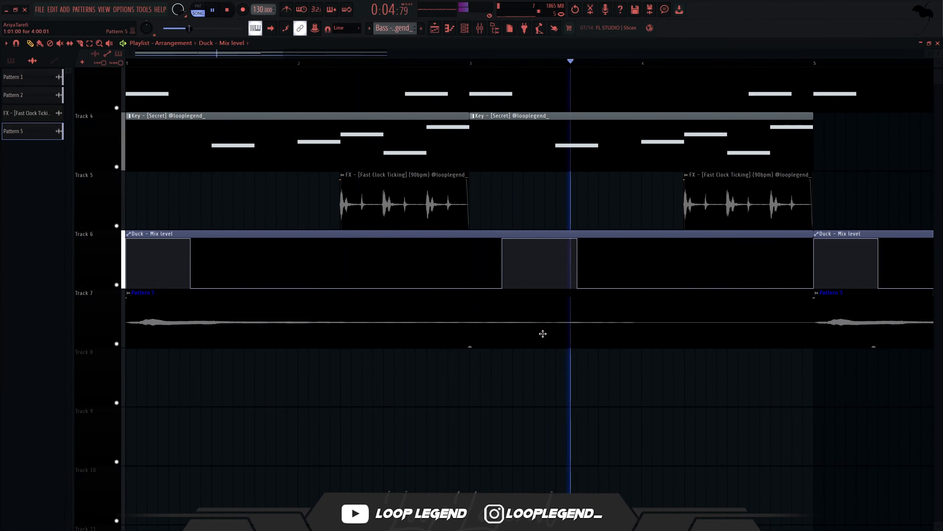
Add a curved rise to full level and a fall back to zero across the last part of bar 4 of the Duck automation.
scroll(606, 335, "down", 3)
scroll(605, 336, "down", 1)
right_click(424, 288)
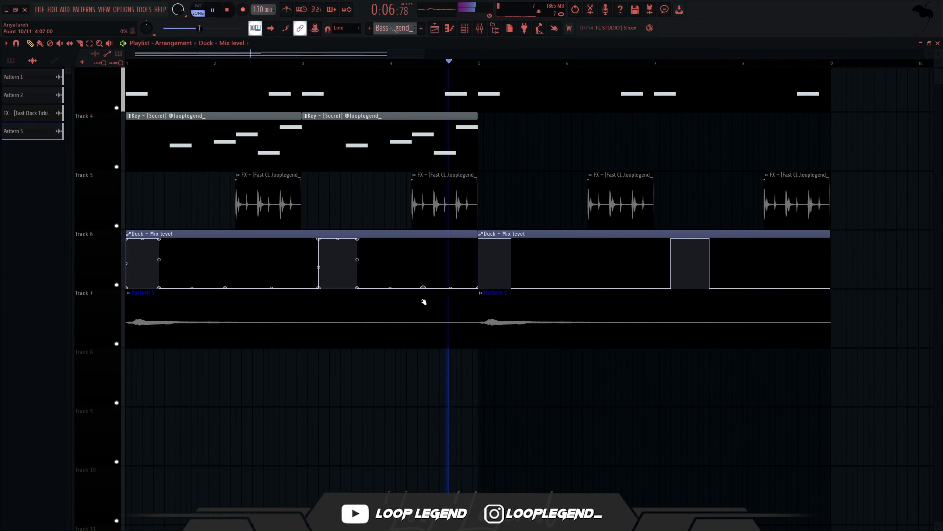
right_click(462, 239)
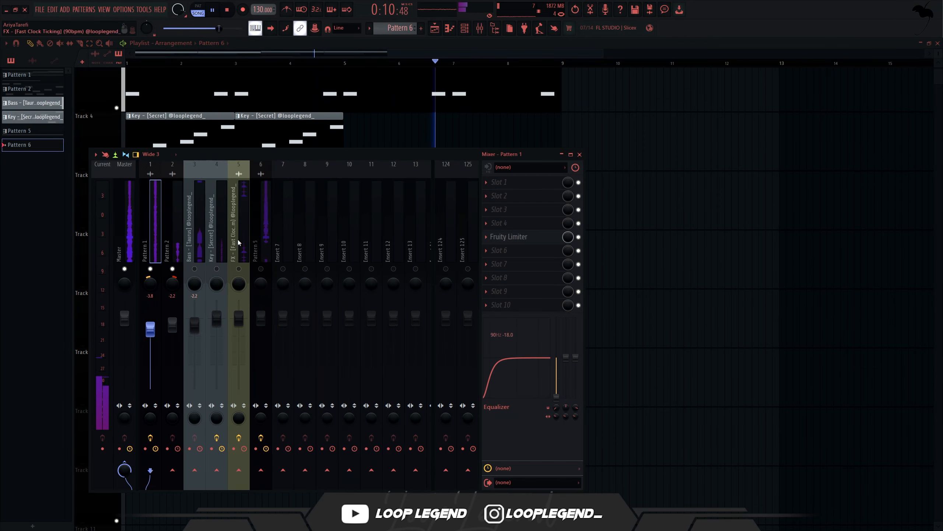
Move the empty mixer track Insert 7 to the third position, directly after the Pattern 2 track.
left_click(289, 260)
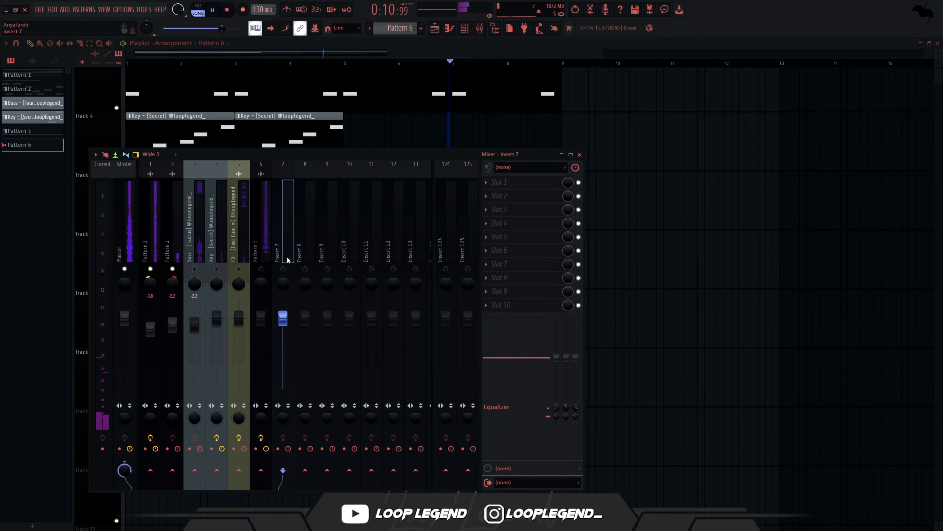
key("alt+Left")
key("alt+Left")
key("alt+Left")
key("alt+Left")
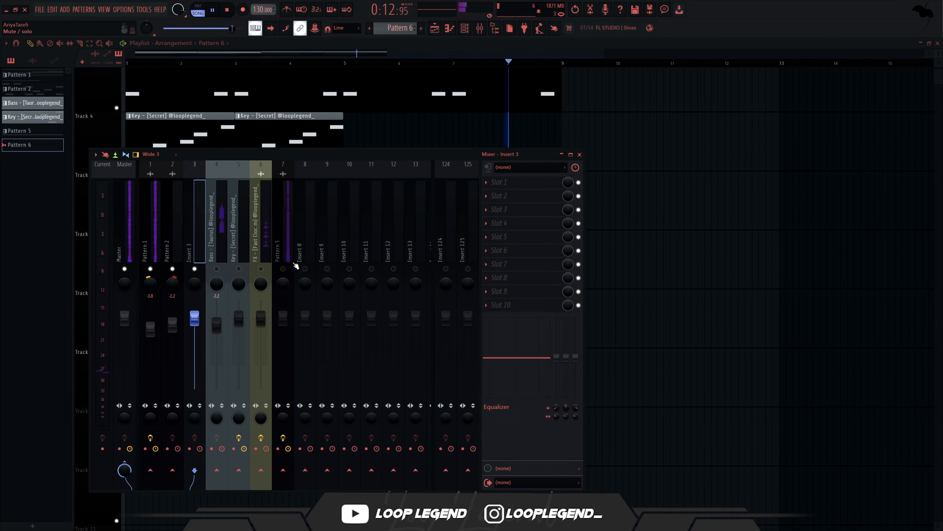
Route the Pattern 1 and Pattern 2 tracks only to Insert 3 and process it with Fruity Chorus and Dimension Expander.
left_click(174, 245)
left_click(194, 470)
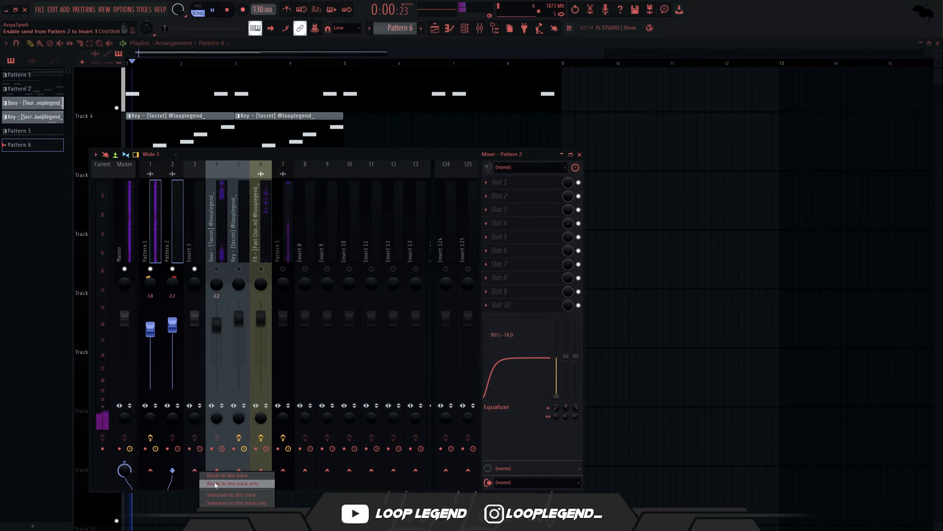
left_click(201, 223)
left_click_drag(209, 191, 200, 191)
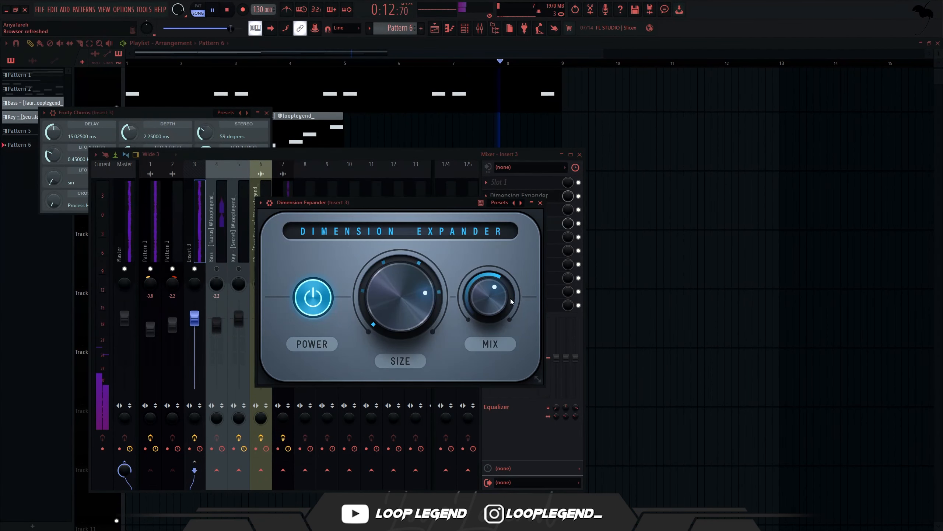
left_click(567, 227)
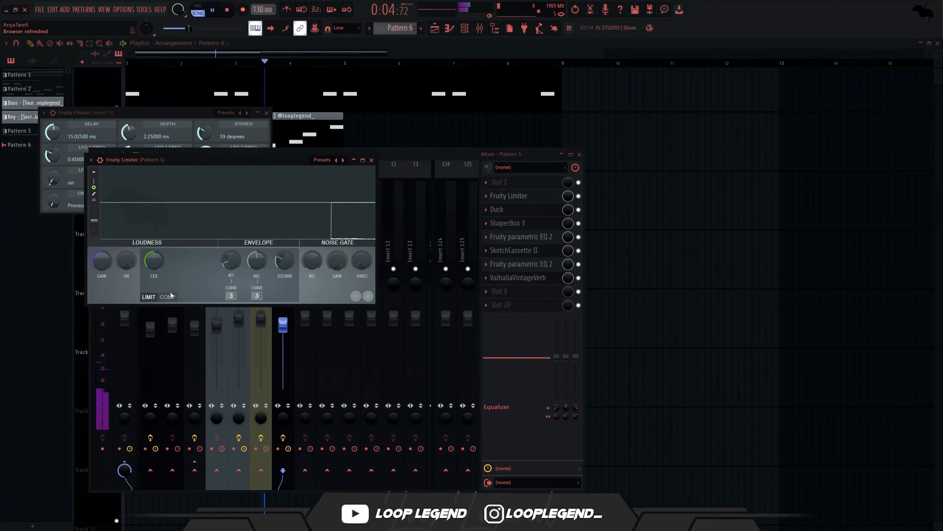
Switch Fruity Limiter on the Pattern 5 track to compressor mode and lower its ratio to about 1.1:1 during playback.
left_click(170, 296)
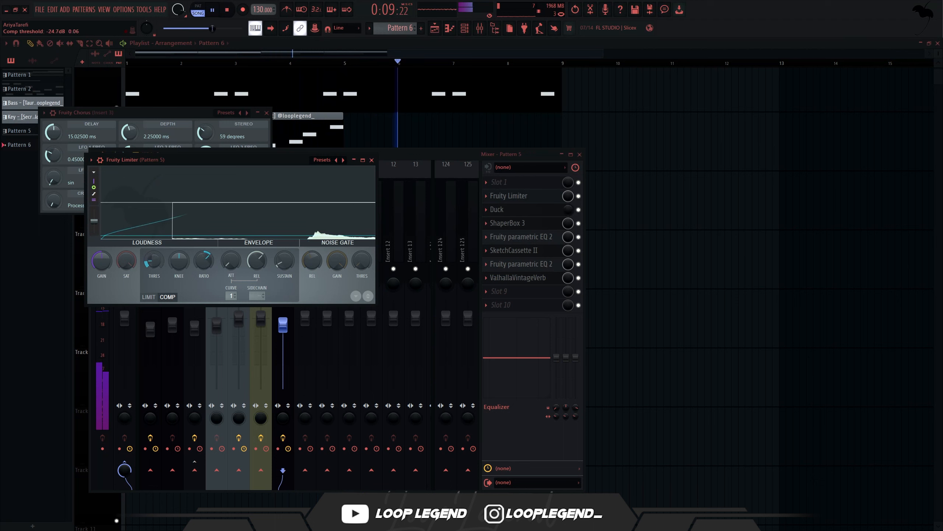
key("space")
left_click_drag(203, 260, 203, 274)
key("space")
key("space")
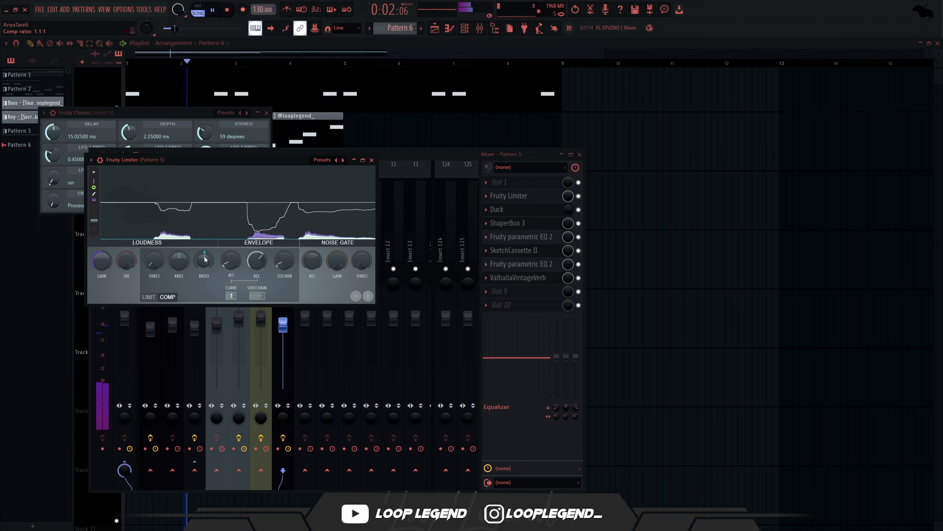
key("Escape")
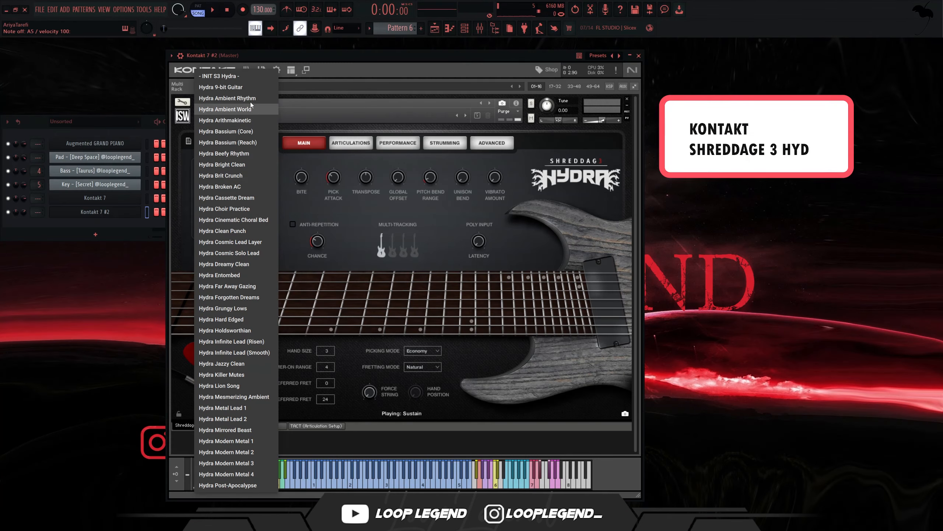
Load the Hydra Ambient World preset of Shreddage 3 Hydra in Kontakt 7 #2.
left_click(307, 57)
left_click_drag(307, 57, 305, 57)
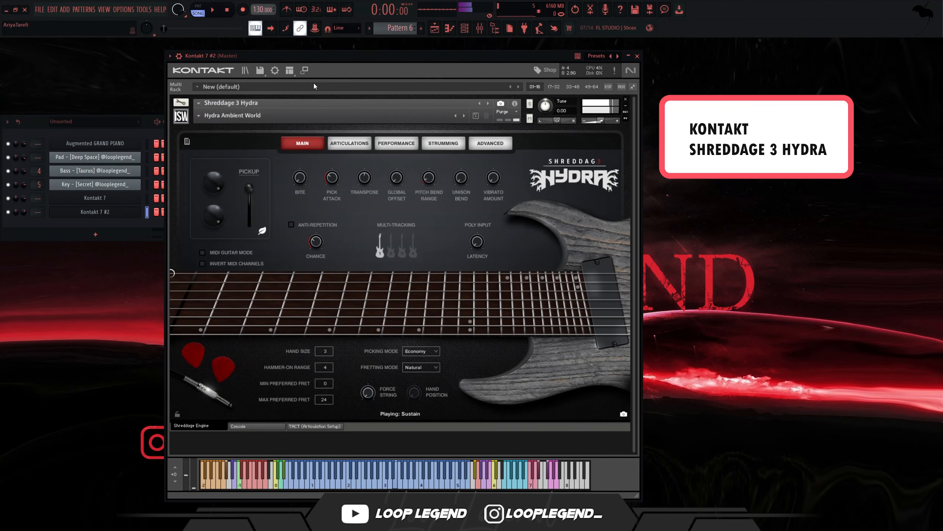
Enter a one-bar chord of E3, F#3, G3 and A3 at bar 1 in the Kontakt 7 #2 piano roll.
left_click(448, 29)
left_click(448, 29)
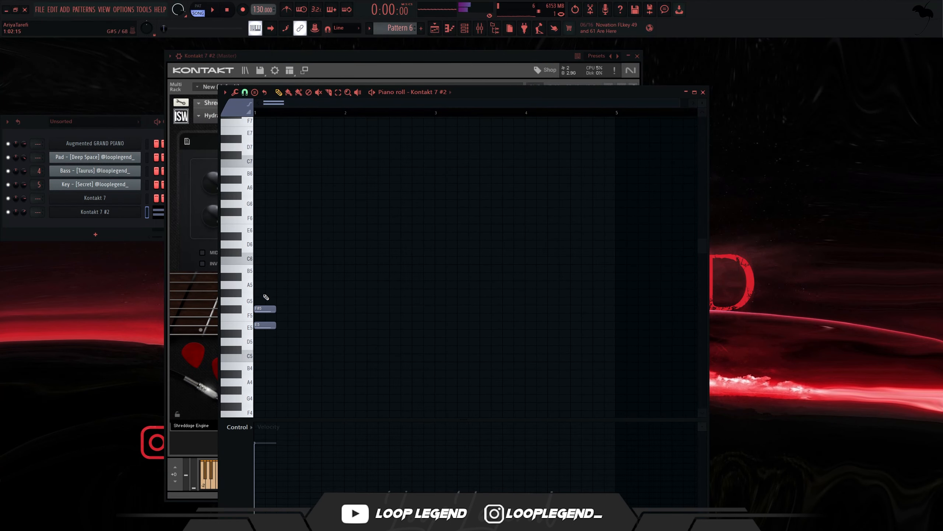
key("ctrl+Down")
key("ctrl+Down")
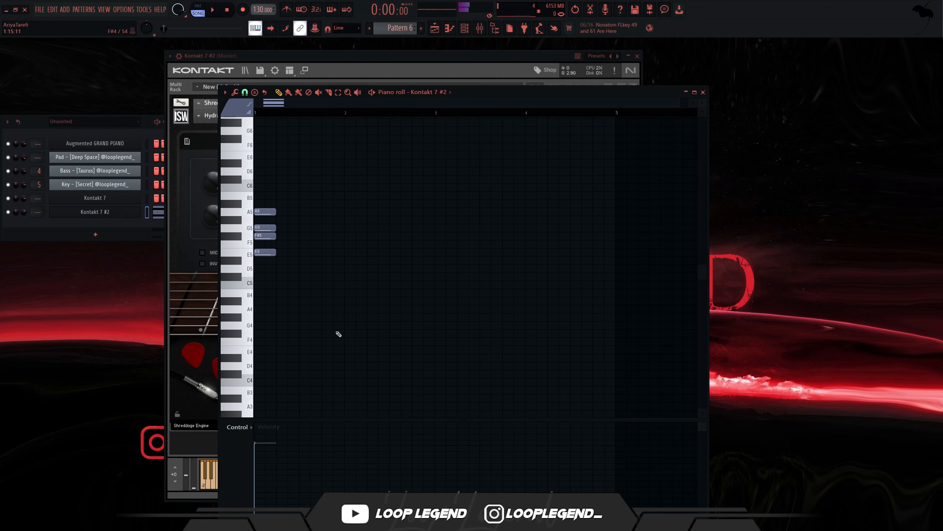
left_click_drag(328, 318, 271, 406)
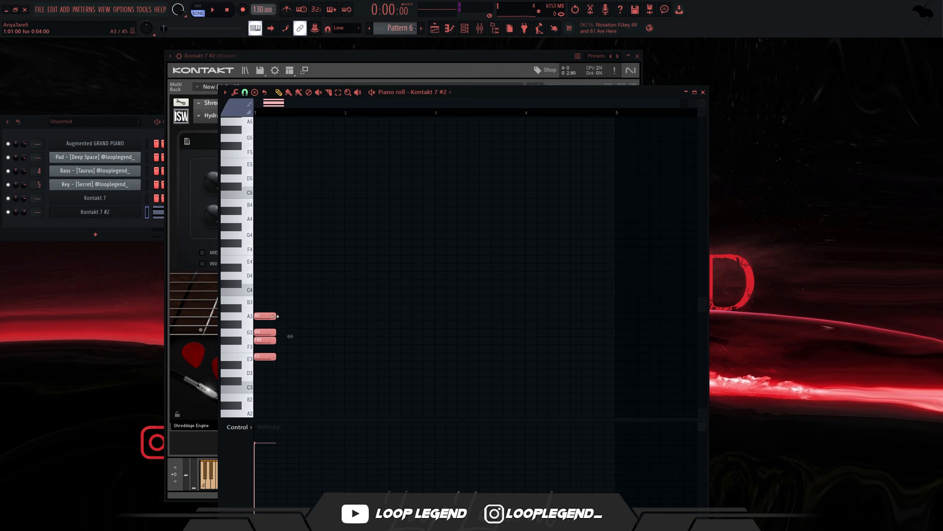
key("ctrl+Up")
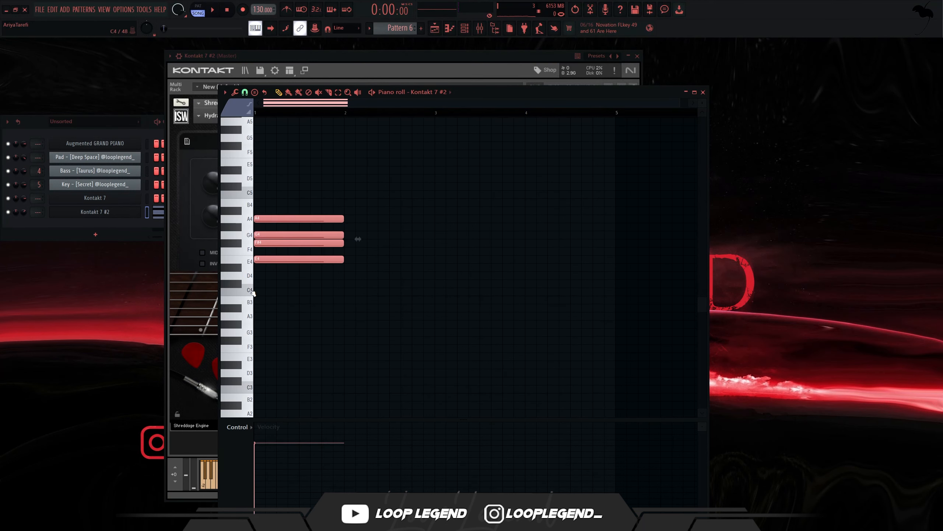
key("ctrl+Down")
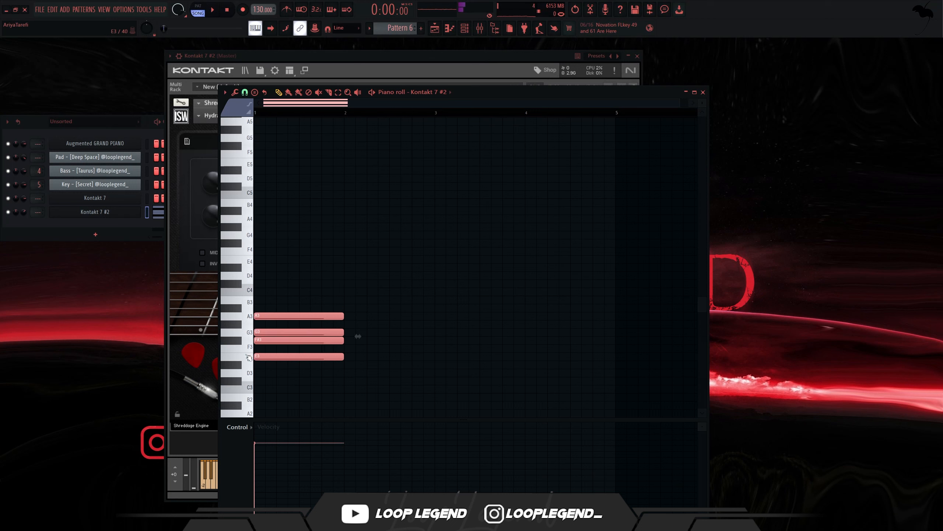
Strum the chord with staggered note starts and preserved ends, transpose it up one octave and play it.
key("alt+s")
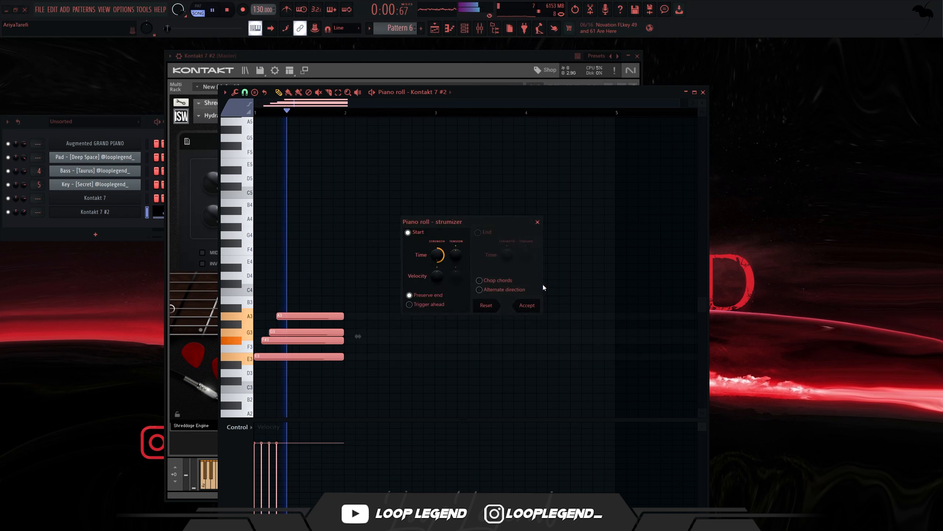
left_click(526, 305)
left_click_drag(359, 255, 247, 419)
key("ctrl+Up")
key("space")
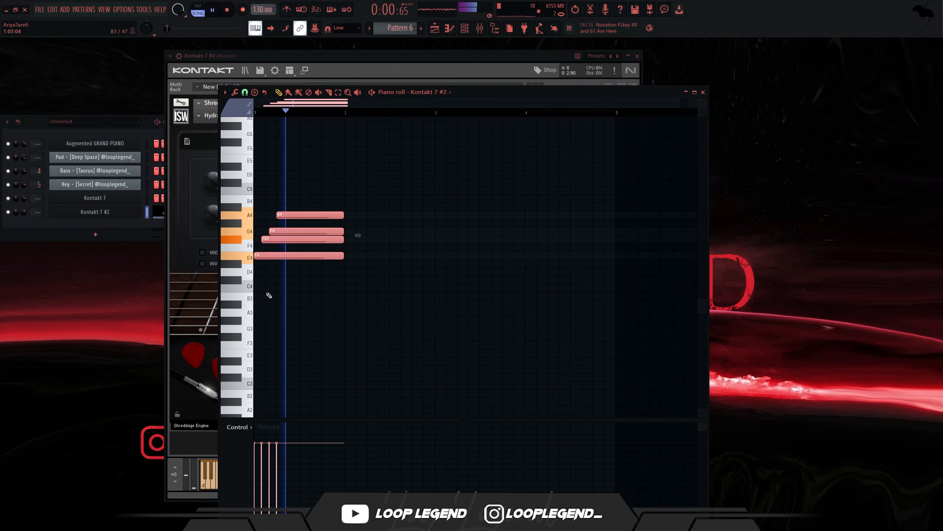
Raise the chord's top note from A4 to B4 and listen to the strum.
scroll(366, 297, "up", 2)
key("space")
left_click(286, 268)
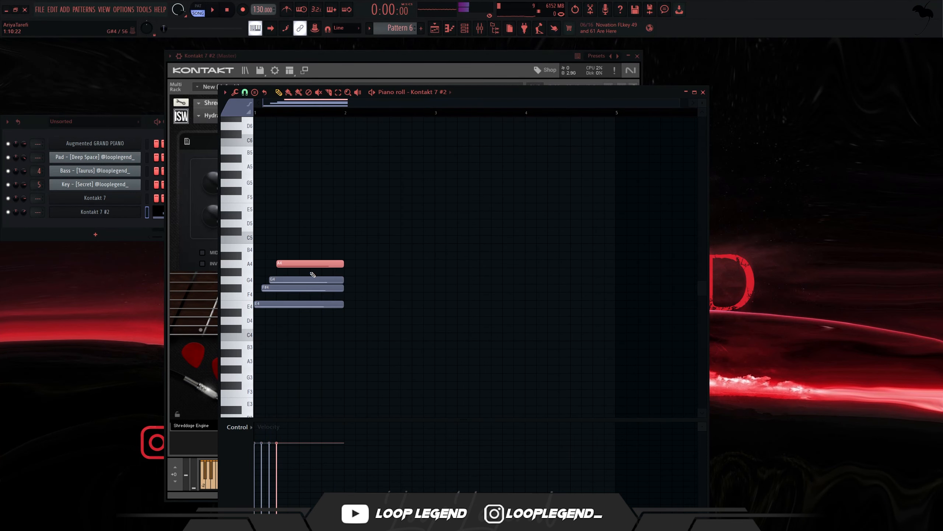
key("Up")
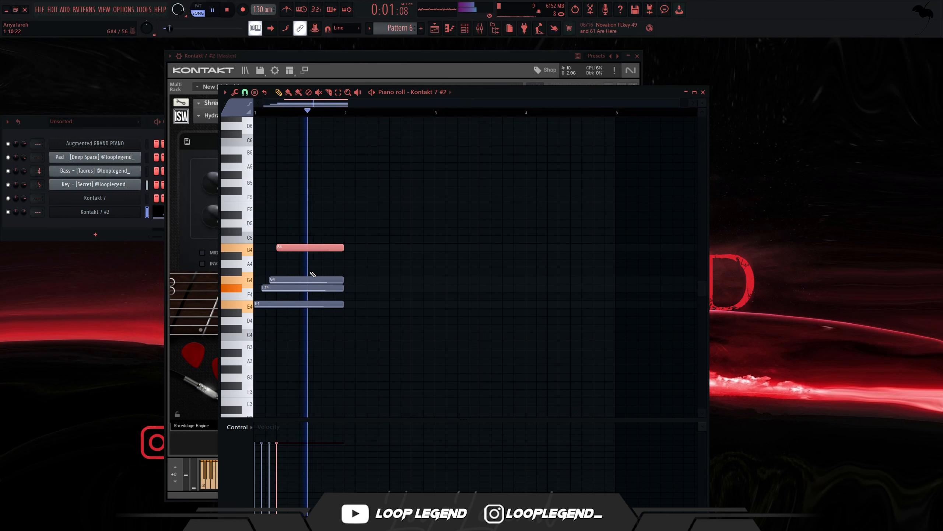
left_click_drag(311, 272, 392, 270)
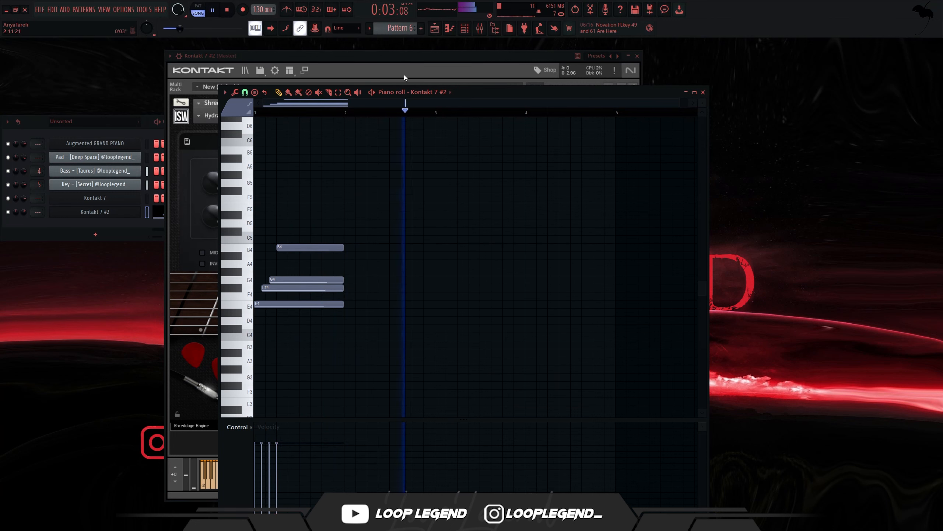
Render Pattern 6 as an audio clip on Track 8 at bar 9 and reverse it.
right_click(410, 30)
left_click(529, 169)
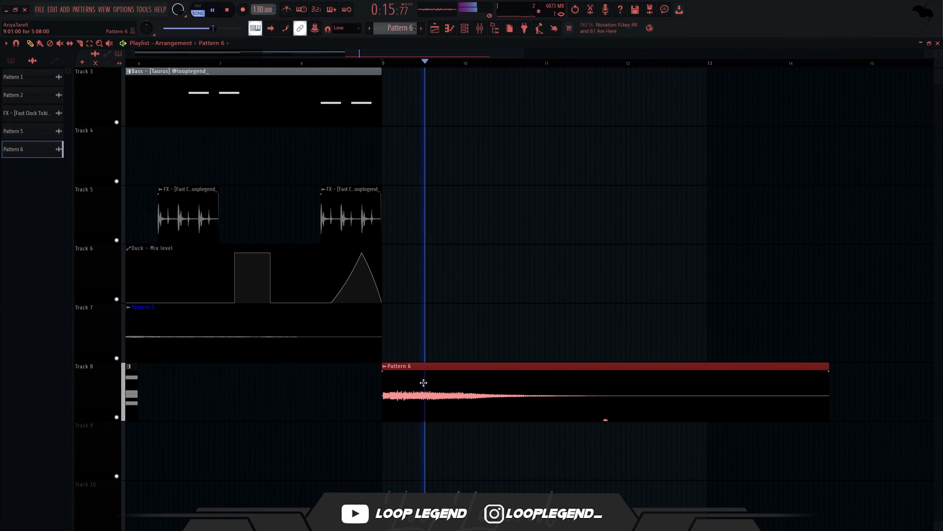
double_click(424, 382)
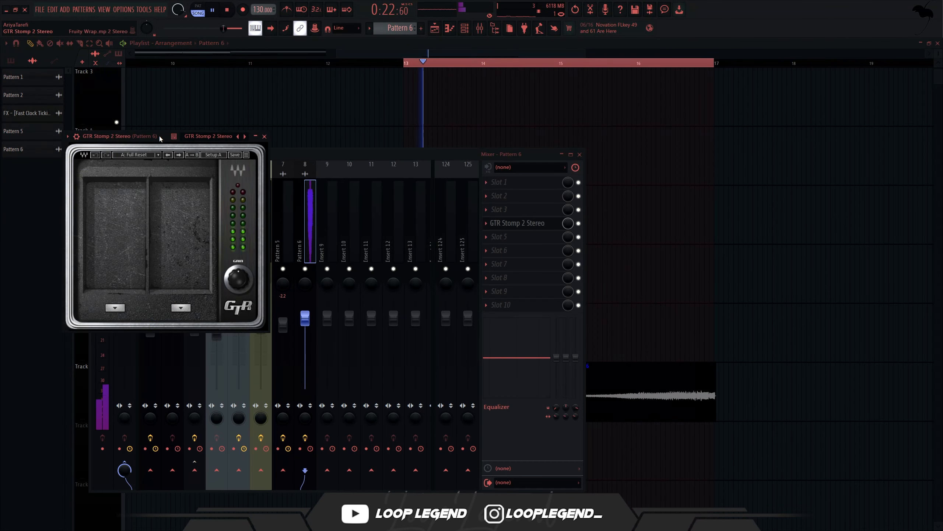
Load the Legendary preset in GTR Stomp 2 Stereo on the Pattern 6 mixer track.
left_click_drag(159, 136, 224, 164)
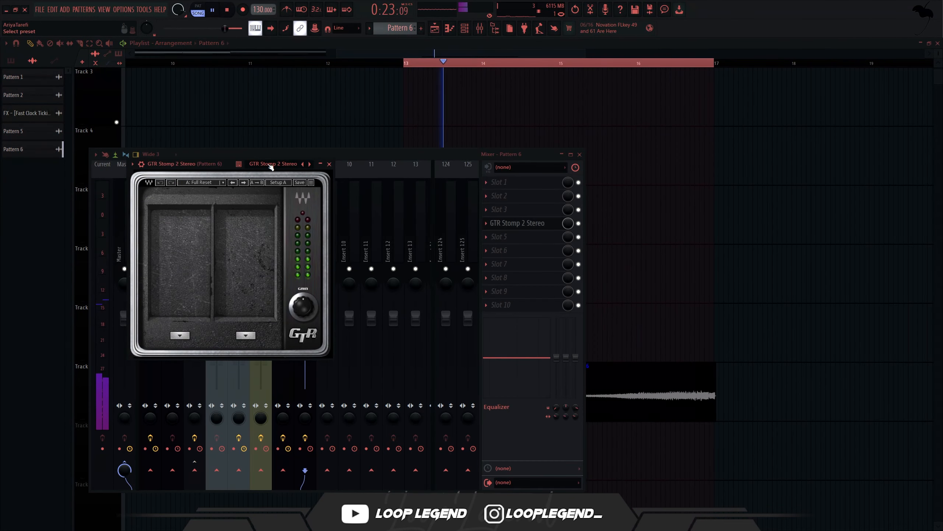
right_click(268, 165)
left_click(295, 429)
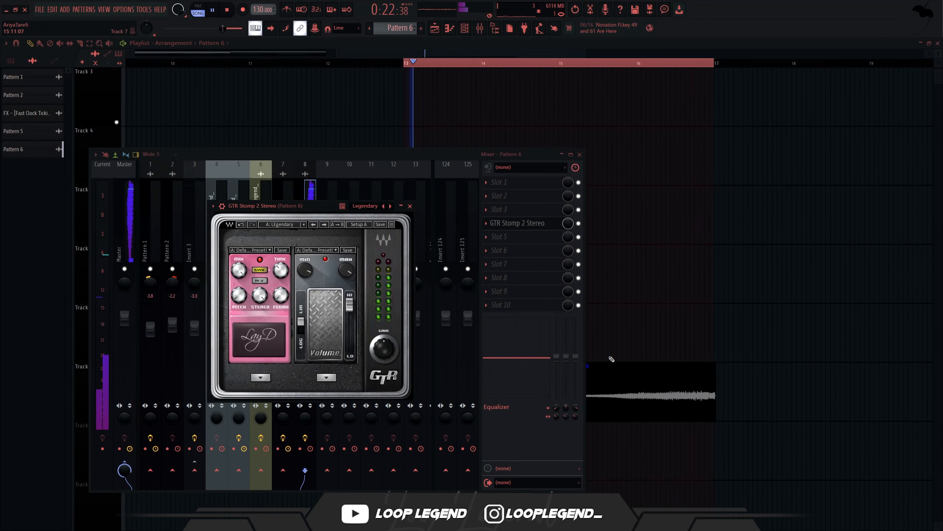
Check the channel settings of the reversed Pattern 6 audio clip.
left_click(610, 372)
double_click(611, 373)
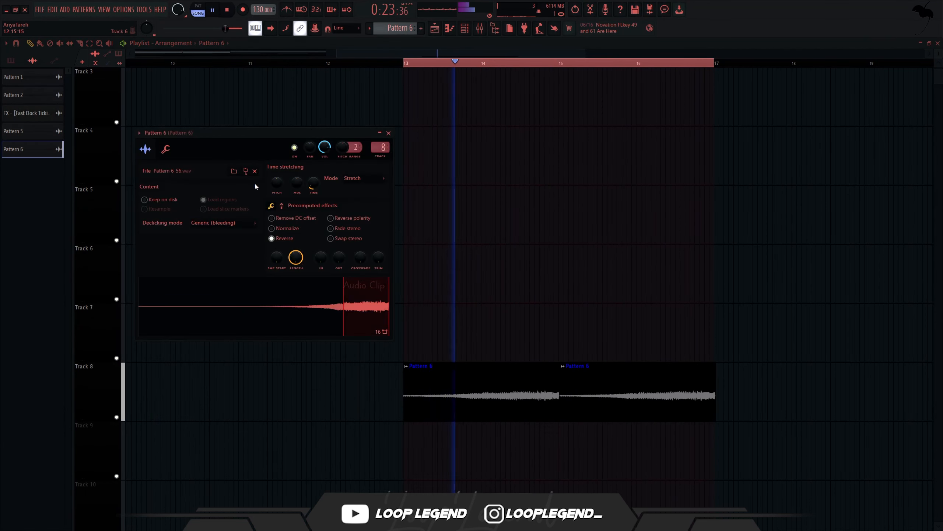
left_click(389, 133)
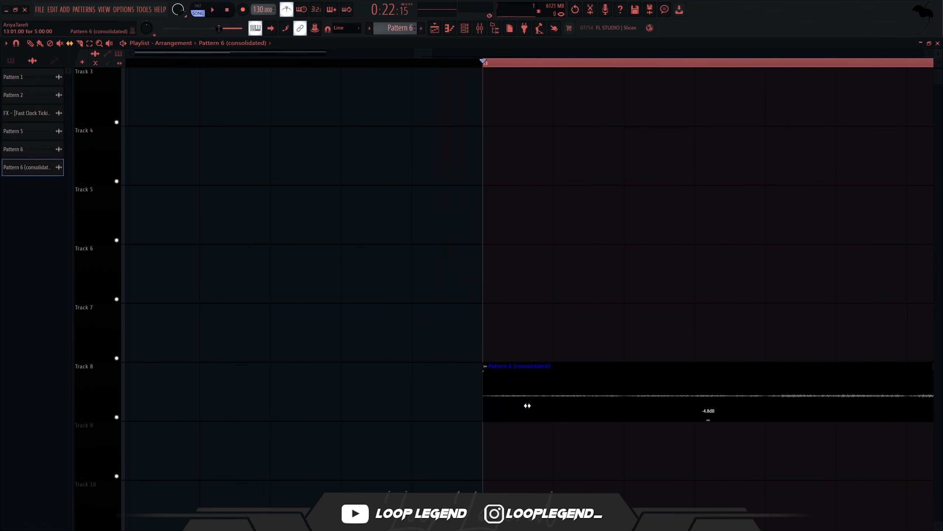
Set the consolidated Pattern 6 clip's declicking mode to Generic (bleeding) and try its Reverse option with playback.
key("space")
double_click(526, 397)
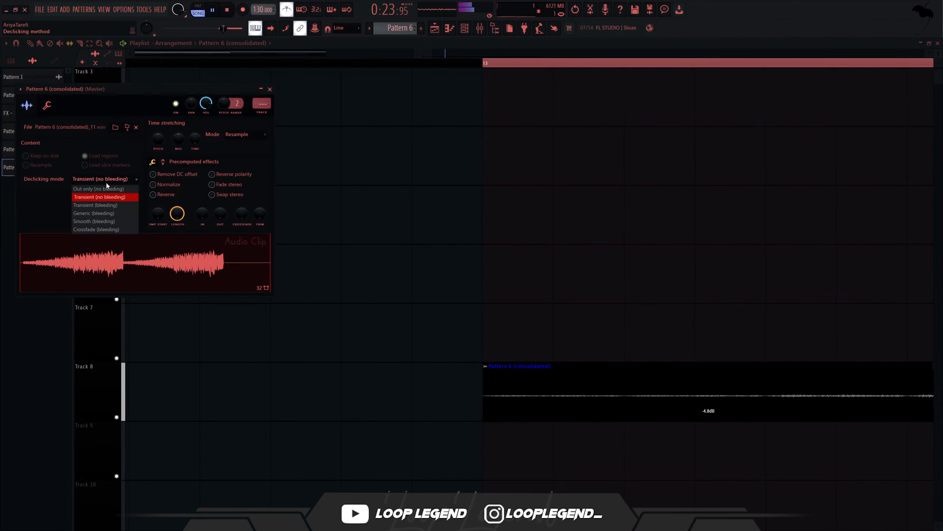
left_click(95, 213)
scroll(327, 442, "up", 5)
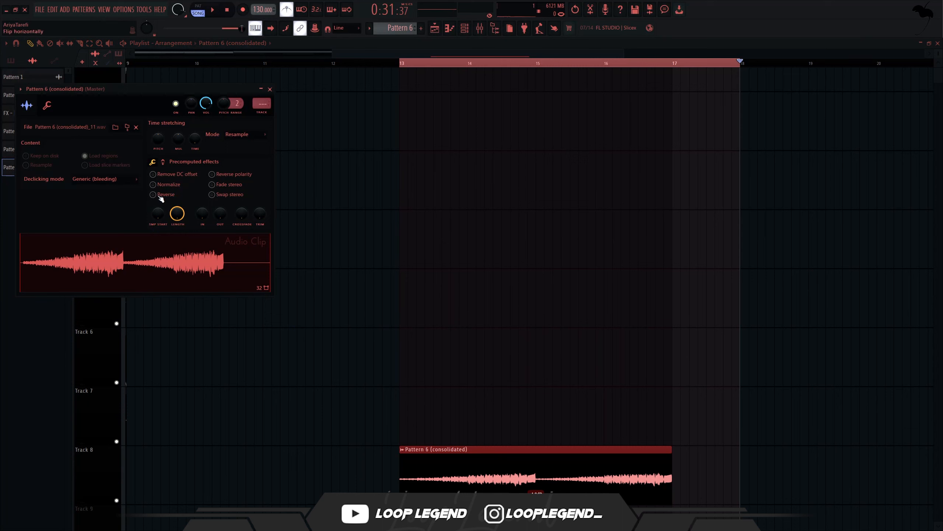
left_click(160, 196)
key("space")
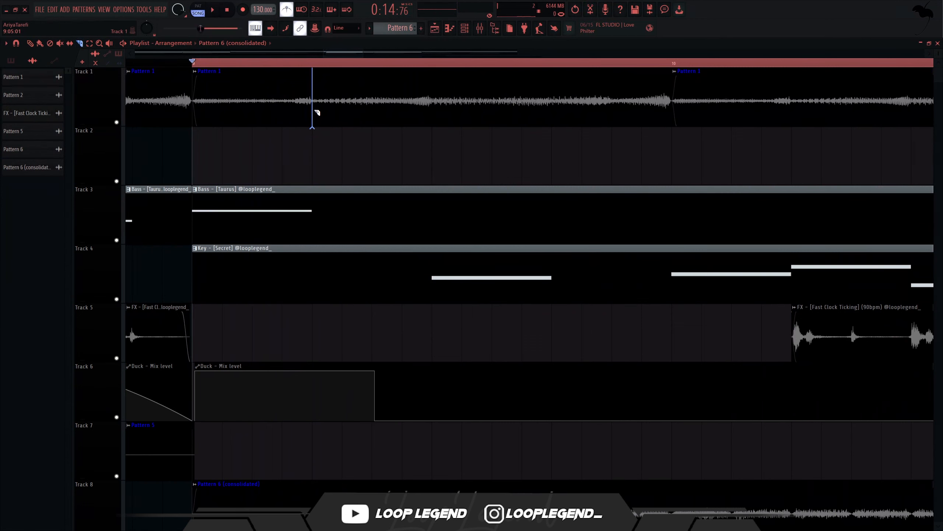
Delete the slice at the second beat of bar 9 from the Pattern 1 clip on Track 1, replay, and select the following slice.
left_click(415, 111)
key("Delete")
key("space")
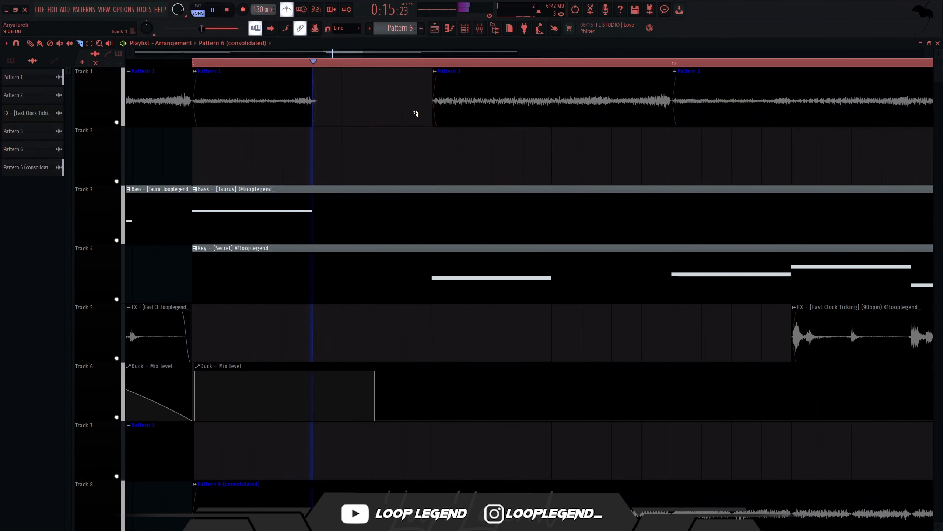
key("space")
left_click(585, 114, "ctrl")
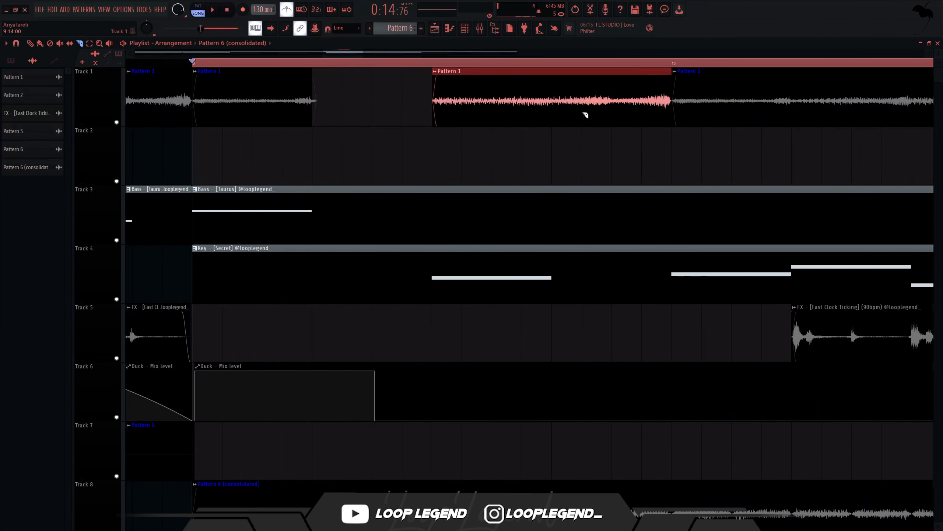
Delete the selected Pattern 1 slice covering the second half of bar 9 on Track 1 and replay the section.
key("Delete")
key("space")
scroll(590, 128, "down", 3)
scroll(639, 119, "up", 1)
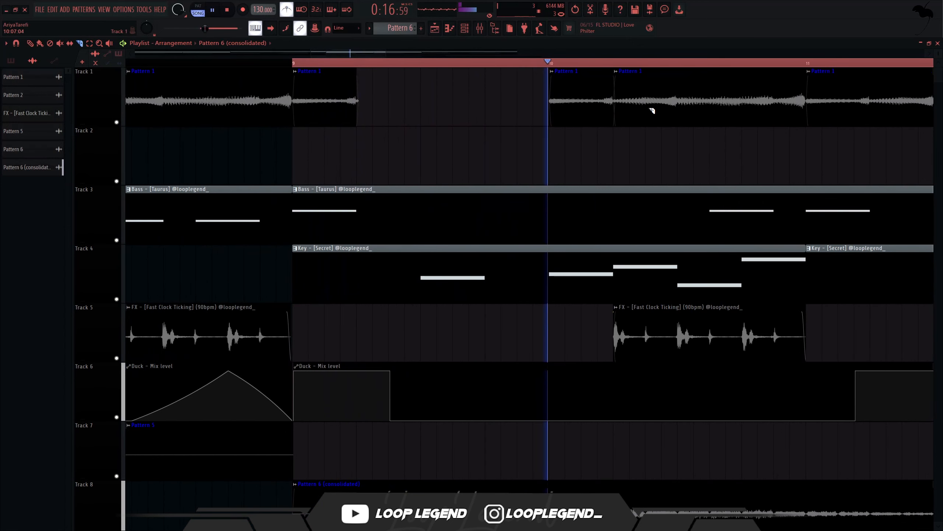
Remove beats 2 and 3 of bar 10 from the Pattern 1 clip on Track 1, keeping the beat 4 slice.
left_click(666, 118, "ctrl")
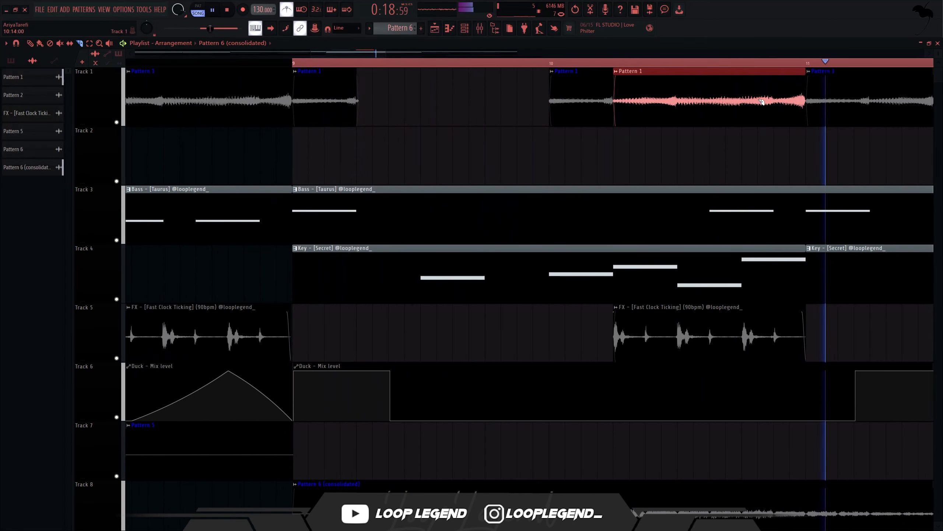
key("space")
key("space")
left_click(744, 116)
left_click(689, 120, "ctrl")
key("Delete")
Mute Track 8, which holds the consolidated Pattern 6 clip, during playback.
scroll(631, 148, "down", 4)
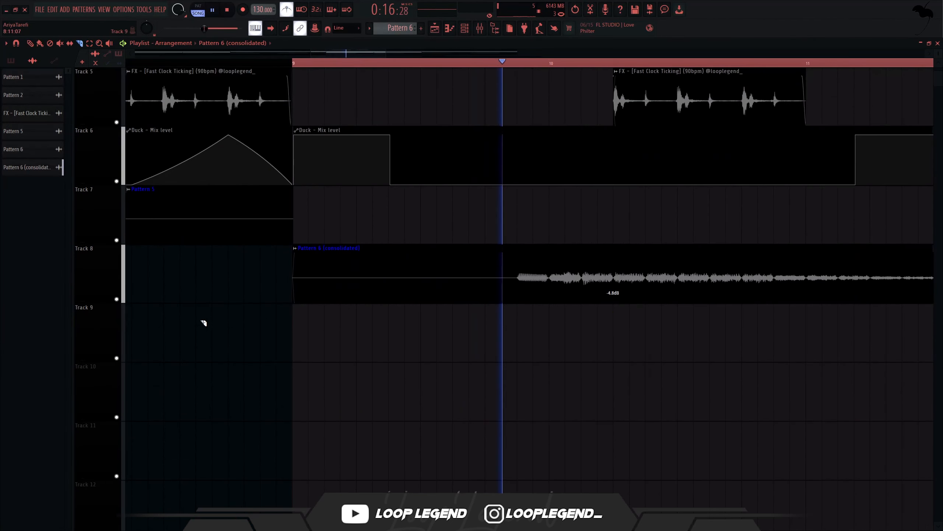
left_click(117, 299)
scroll(445, 303, "up", 4)
scroll(557, 306, "up", 1)
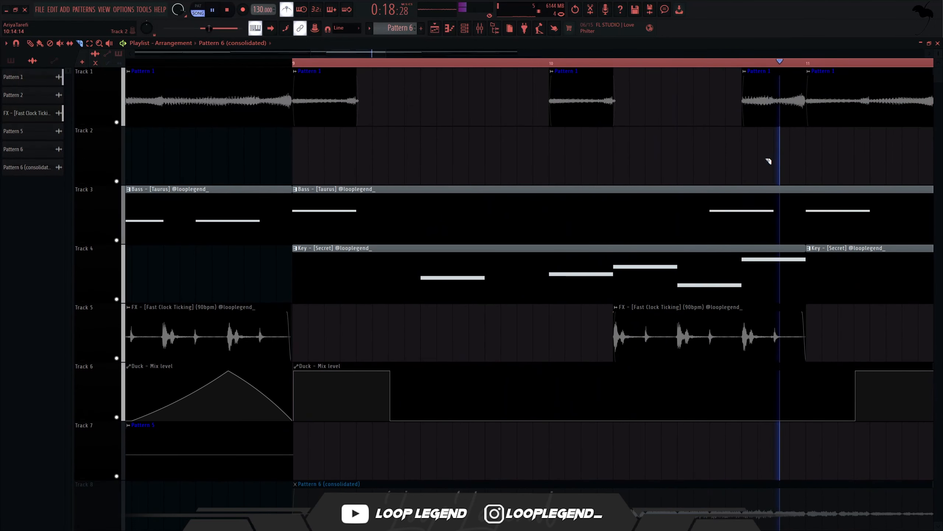
Stop playback and delete all Pattern 1 clips from bar 11 onward on Track 1.
scroll(769, 158, "down", 3)
key("space")
left_click_drag(568, 139, 911, 107)
key("Delete")
scroll(750, 116, "down", 3)
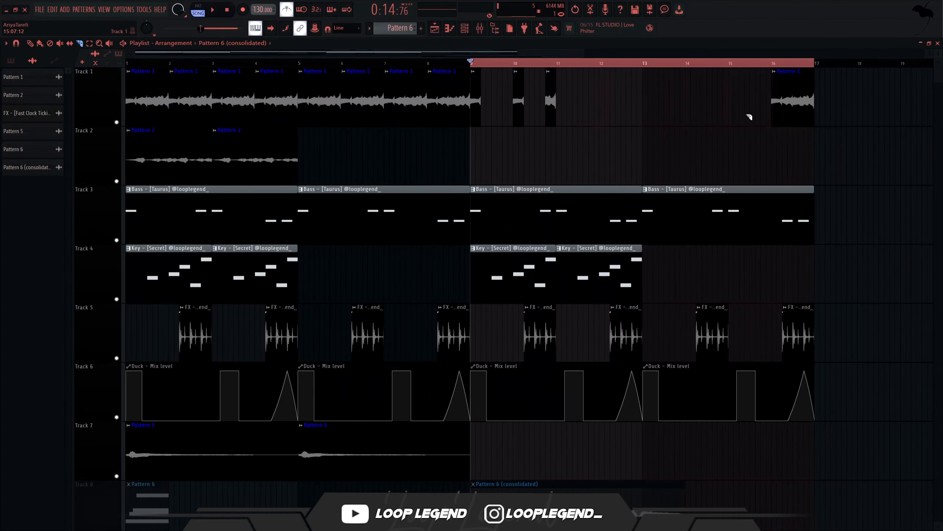
left_click(784, 113, "ctrl")
key("Delete")
Duplicate the chopped Pattern 1 slices from bars 9 and 10 along Track 1 to fill the section up to bar 17.
left_click_drag(739, 114, 479, 108)
key("space")
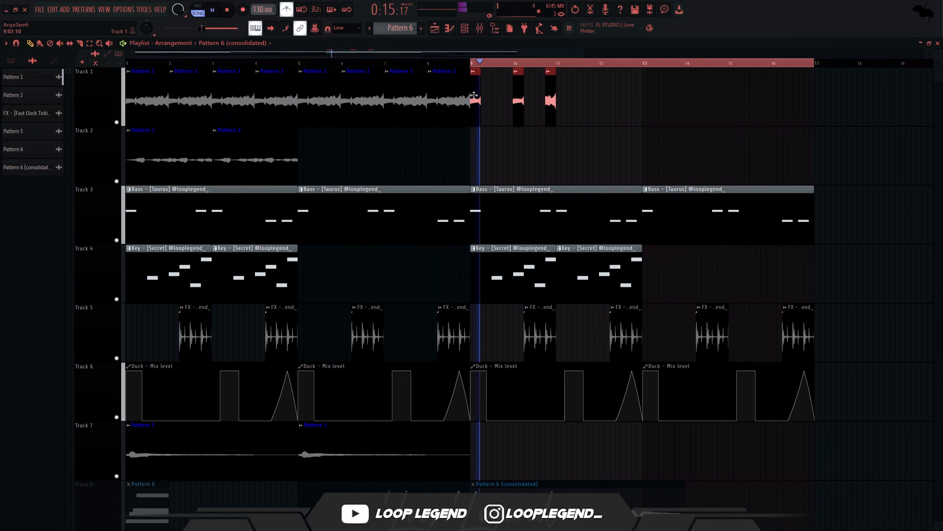
key("ctrl+b")
left_click_drag(702, 101, 476, 108)
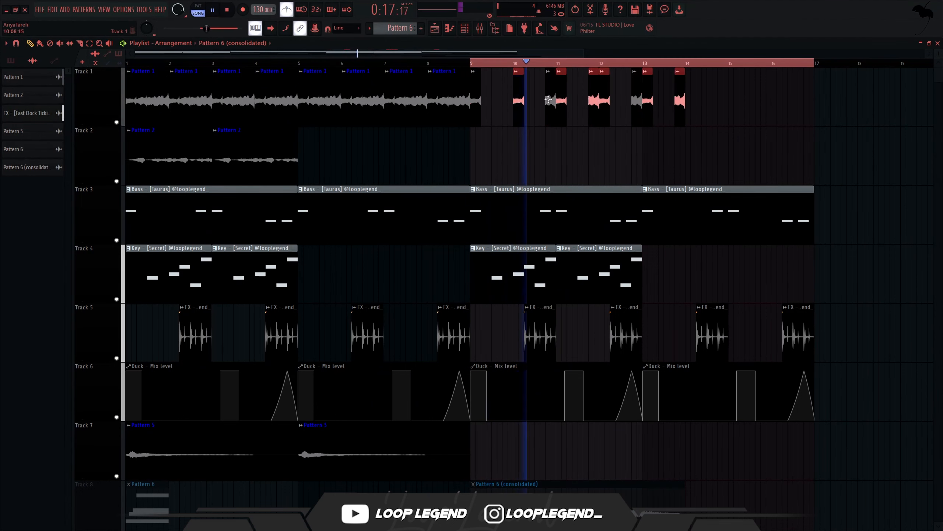
key("ctrl+b")
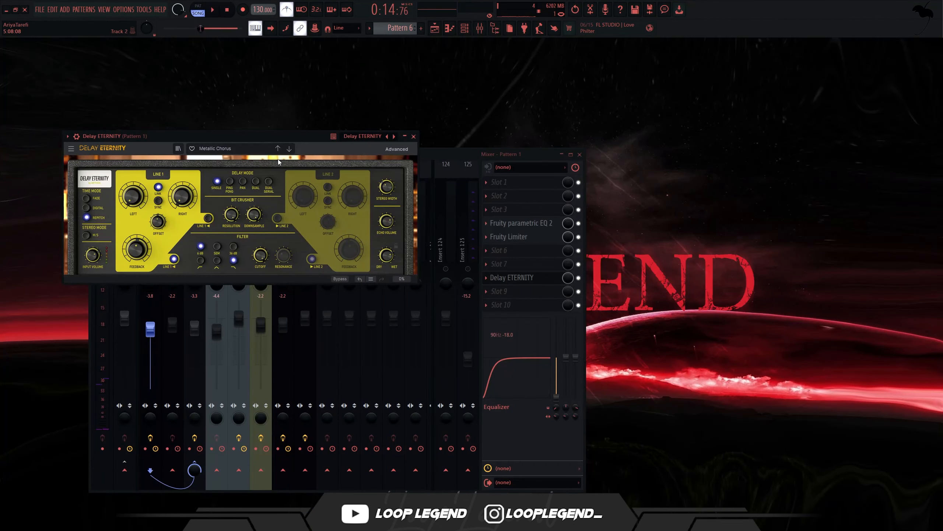
Load the Peak Rumble preset in Delay ETERNITY on the Pattern 1 mixer track and add Fruity Delay 3 in slot 9.
left_click(289, 148)
key("space")
left_click_drag(297, 138, 363, 171)
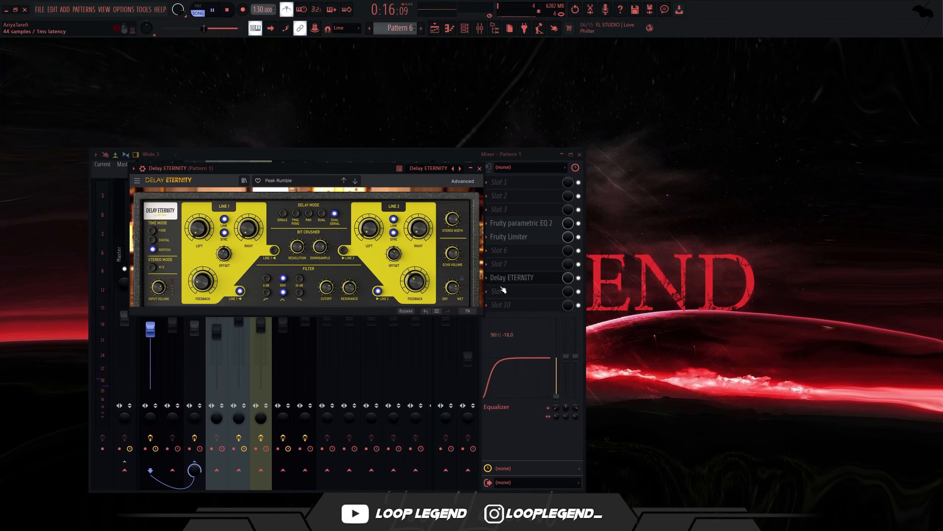
left_click(521, 297)
left_click(130, 484)
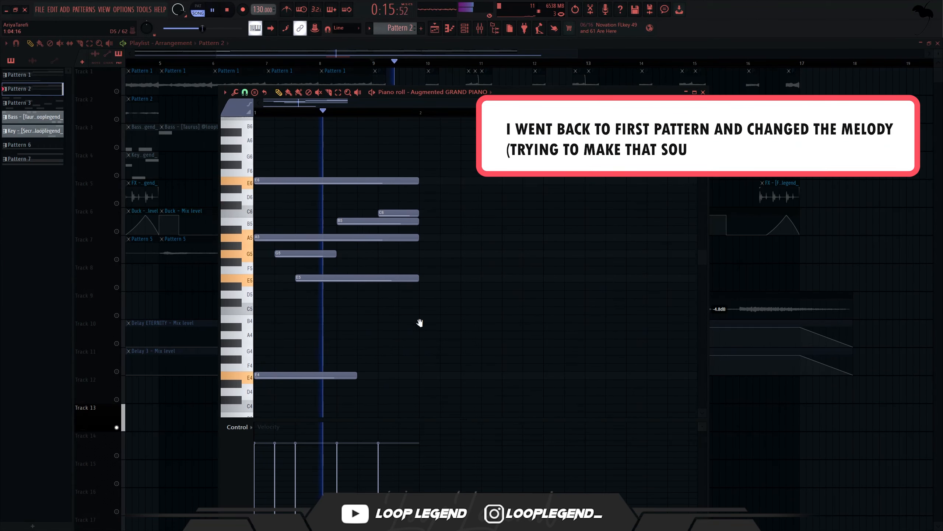
Lower the A5 note to G5, the G5 note to F#5 and the C6 note to B5 in Pattern 2's Augmented GRAND PIANO part.
left_click_drag(281, 250, 285, 271)
key("space")
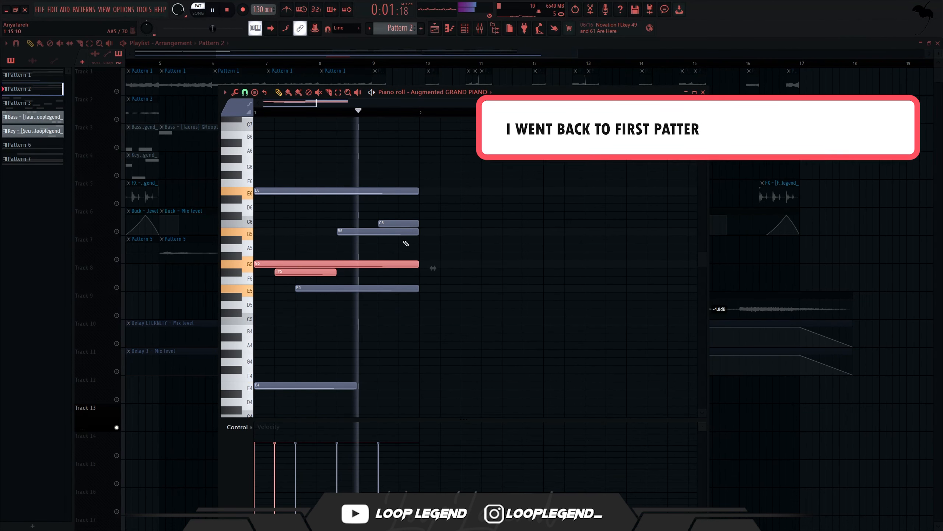
key("space")
key("space")
left_click_drag(399, 227, 399, 230)
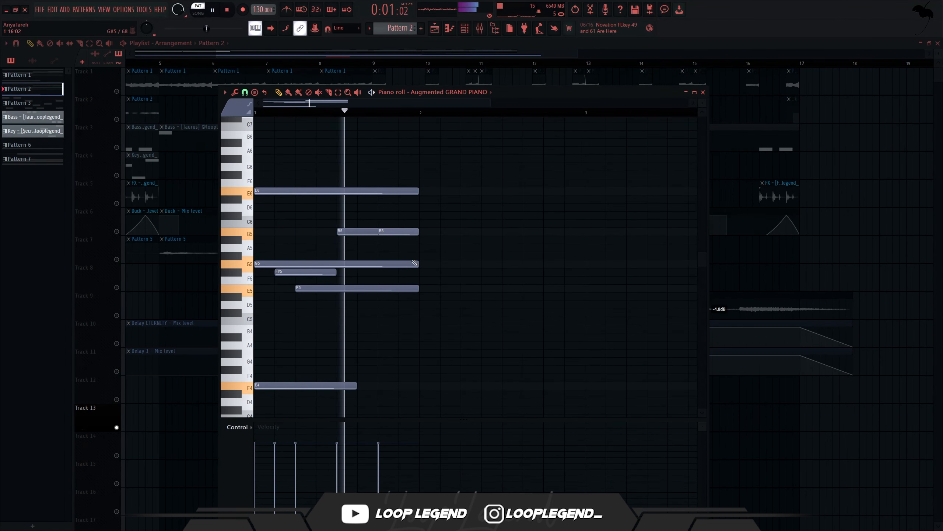
Transpose all Augmented GRAND PIANO notes in Pattern 2 down three semitones and play the result.
key("space")
scroll(490, 224, "down", 1)
key("Down")
key("Down")
key("Down")
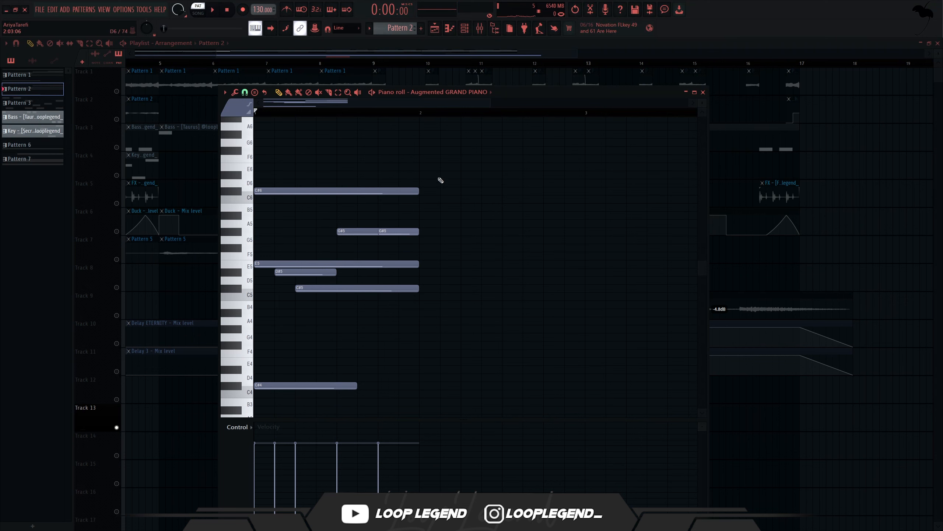
key("space")
key("space")
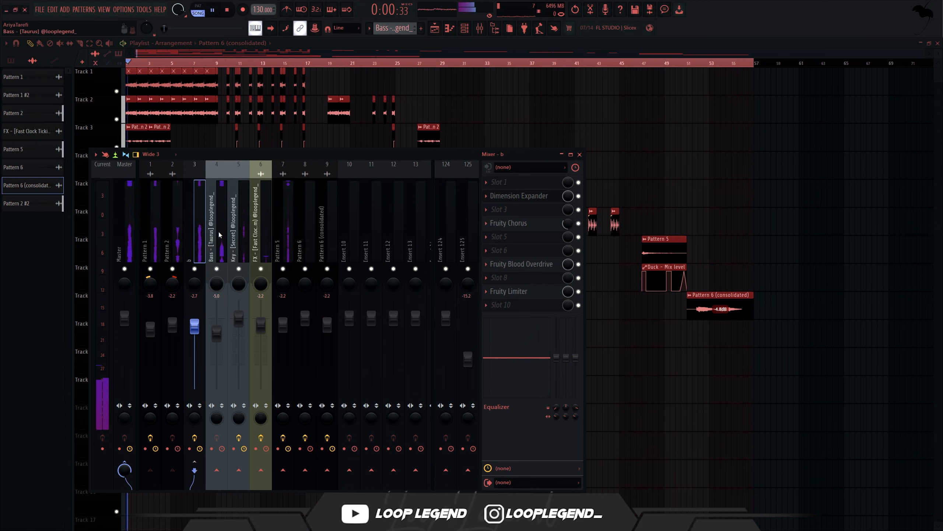
Route mixer tracks 3 to 9 to Insert 10 and add CLA-3A Stereo to that insert's second slot.
mouse_move(219, 232)
left_mouse_down()
mouse_move(327, 239)
mouse_move(224, 244)
left_mouse_up()
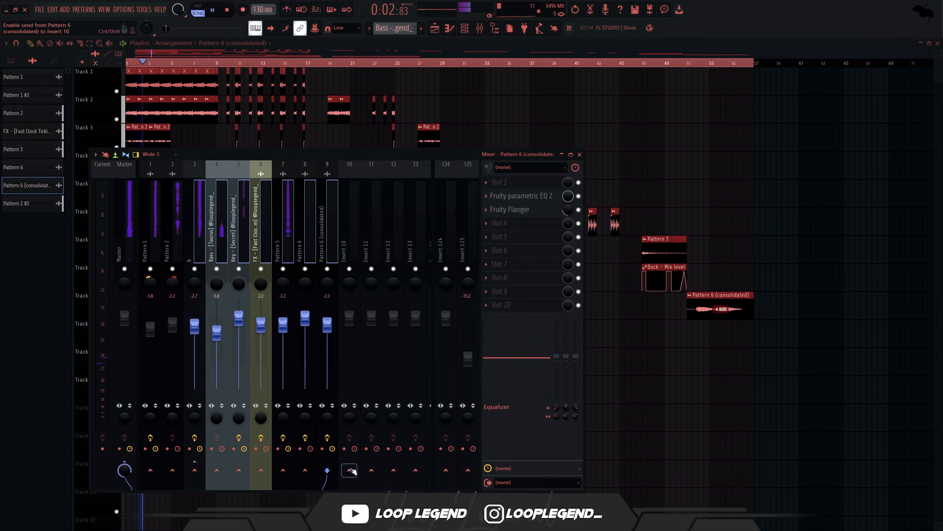
left_click(368, 487)
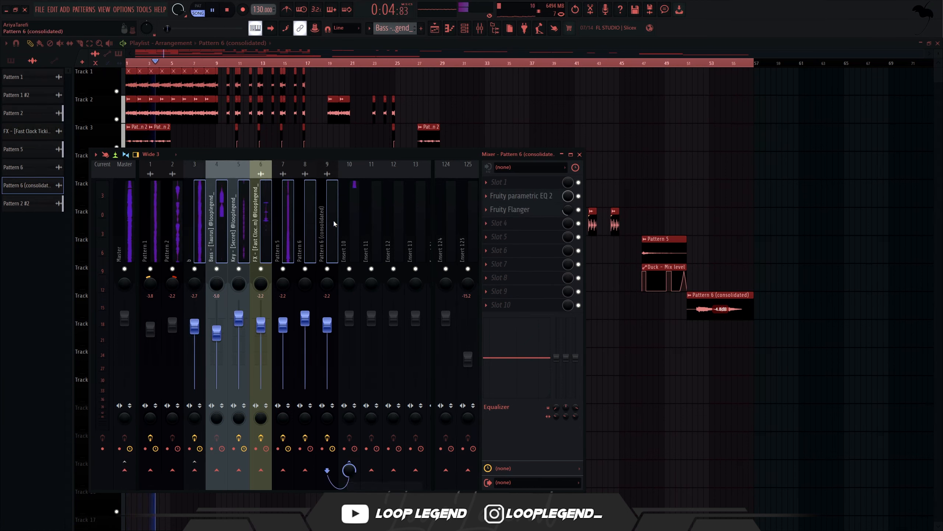
left_click(350, 218)
left_click(502, 199)
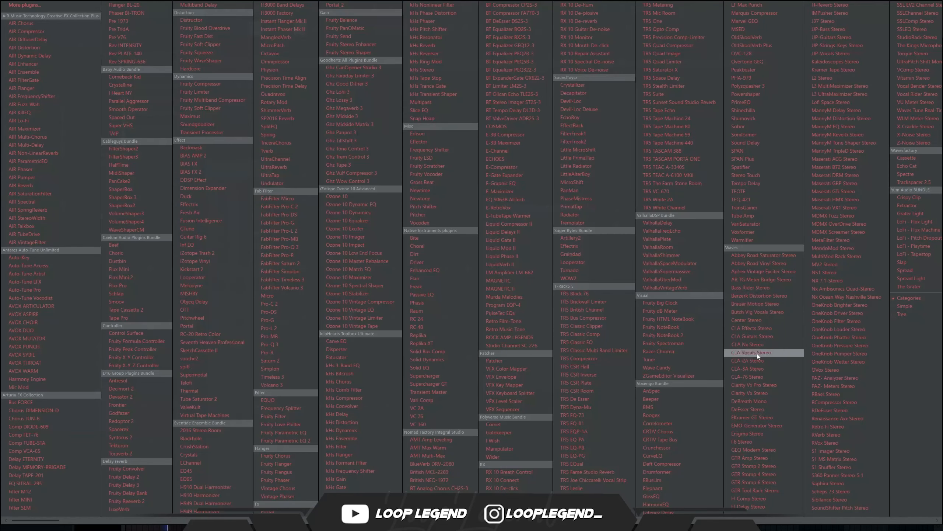
left_click(750, 368)
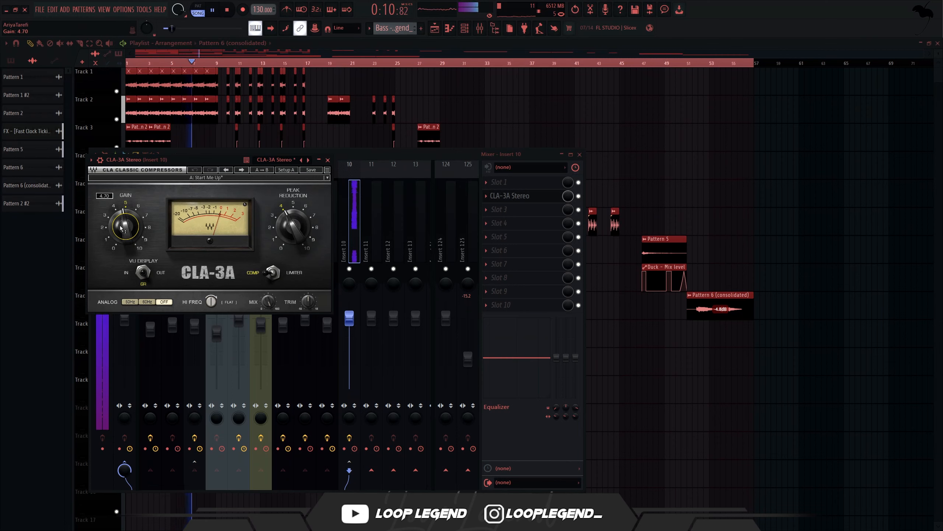
Add Maximus to the fourth slot of Insert 10 and load one of its presets.
left_click(506, 225)
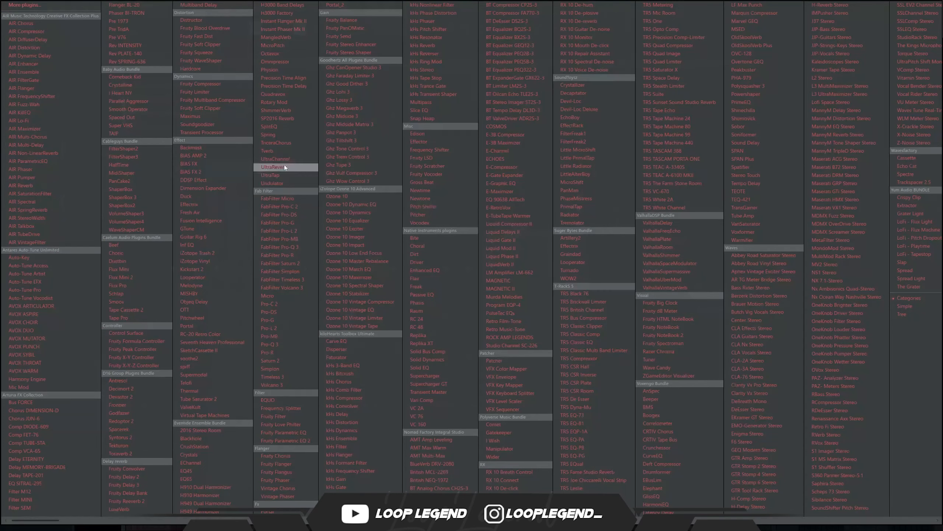
left_click(214, 115)
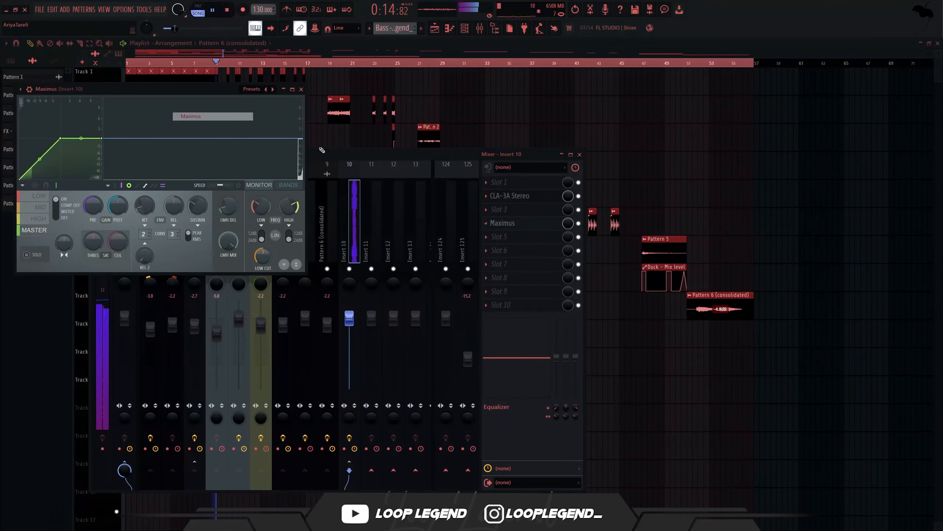
left_click(248, 91)
left_click(286, 429)
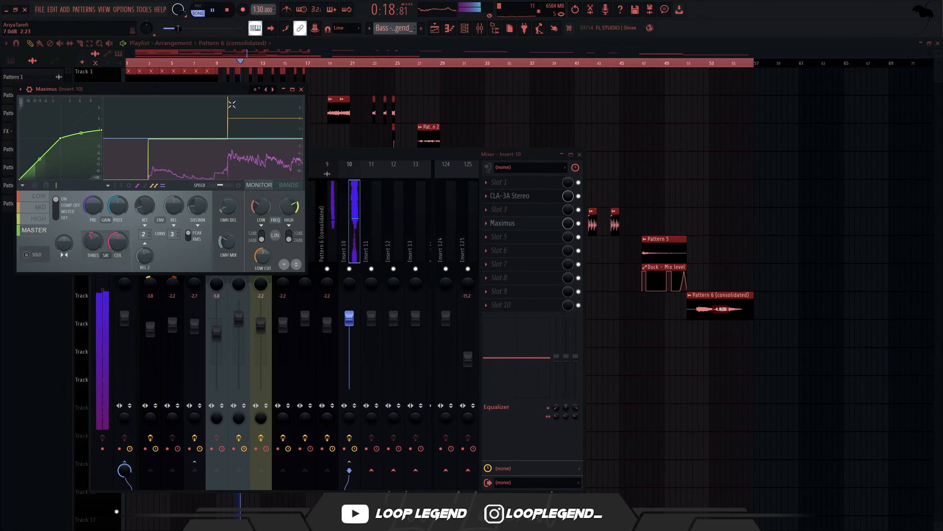
Set the LMH mix in Maximus to 31% and close the plugin.
left_click_drag(221, 87, 447, 162)
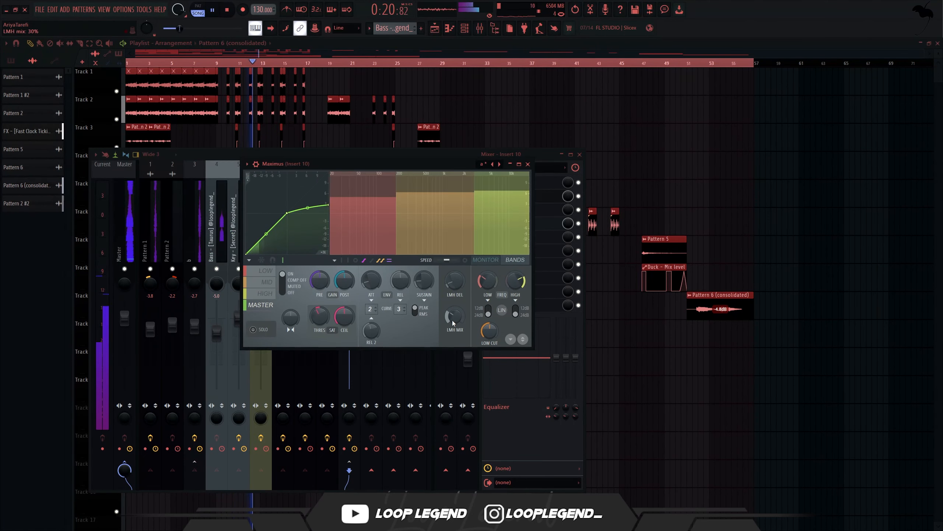
left_click_drag(451, 315, 463, 301)
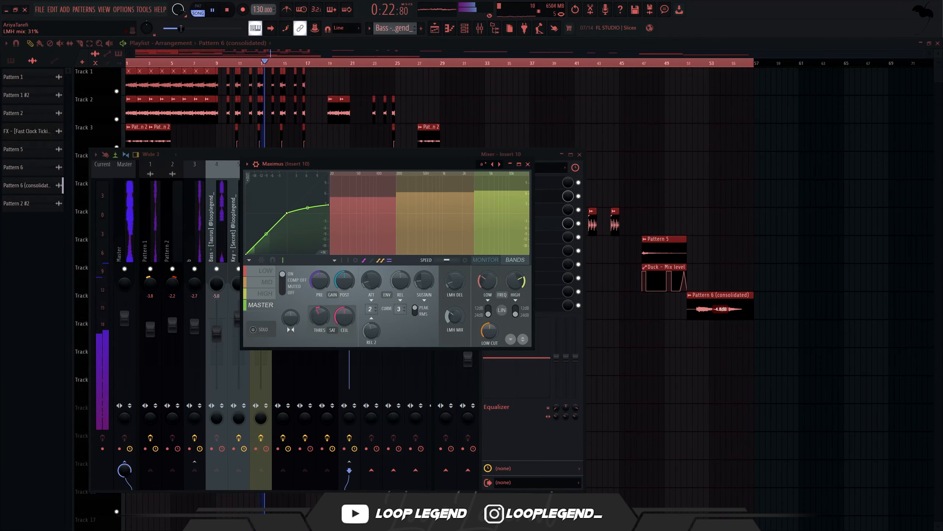
key("Escape")
Add soothe2 to slot 7 of Insert 10, set band 2 to 365 Hz at 4.4 dB and raise the red high band.
left_click(517, 269)
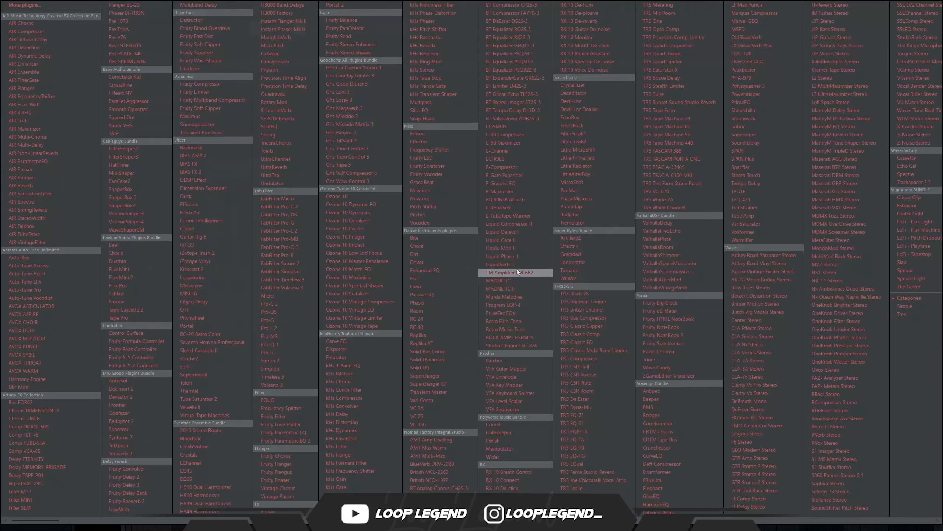
left_click(199, 361)
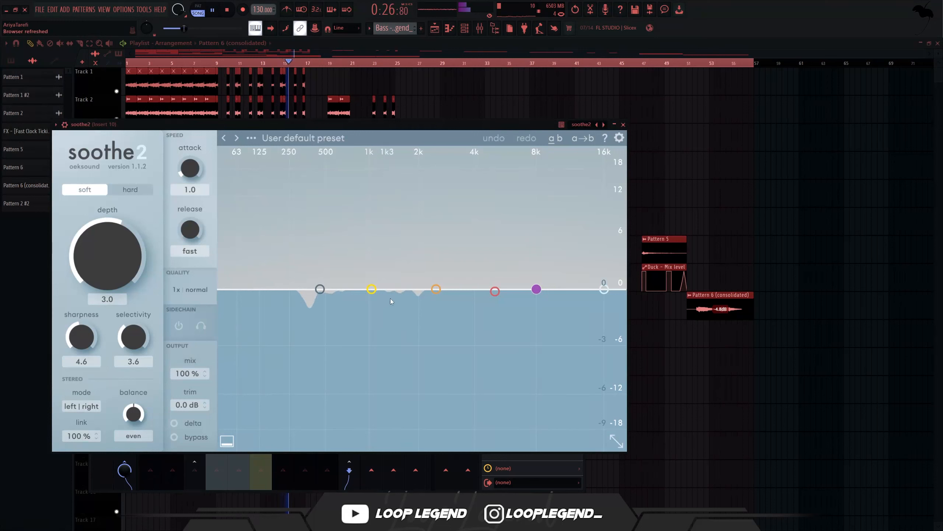
left_click_drag(432, 292, 304, 253)
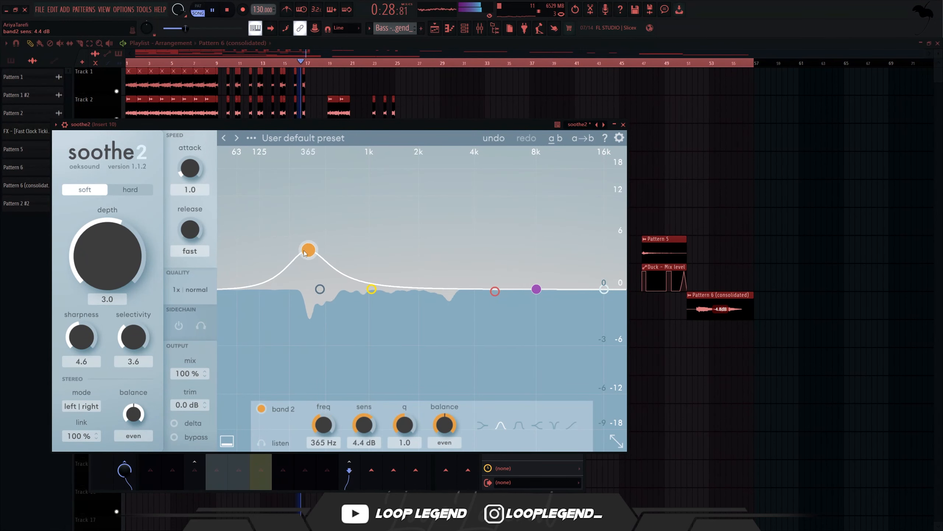
left_click_drag(495, 291, 484, 190)
key("space")
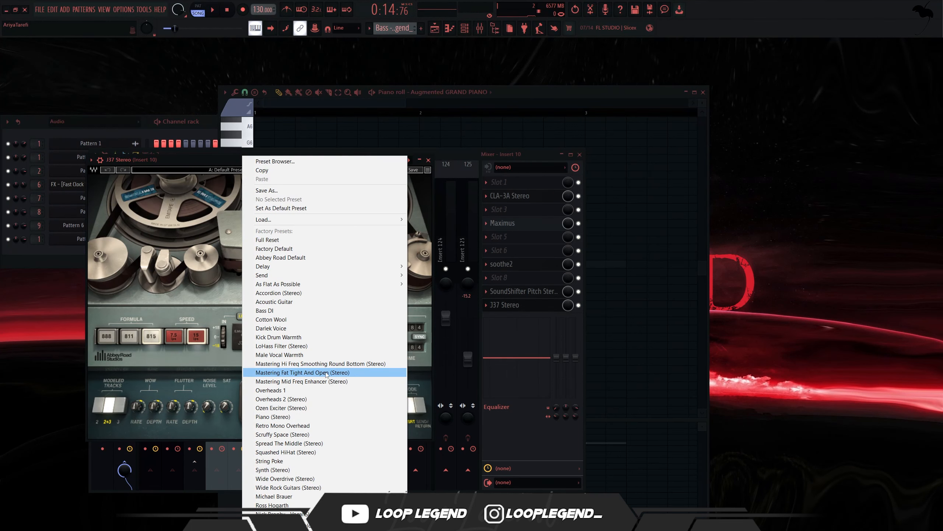
Load the Mastering Fat Tight And Open (Stereo) preset in J37 Stereo and turn down its noise level.
left_click(331, 372)
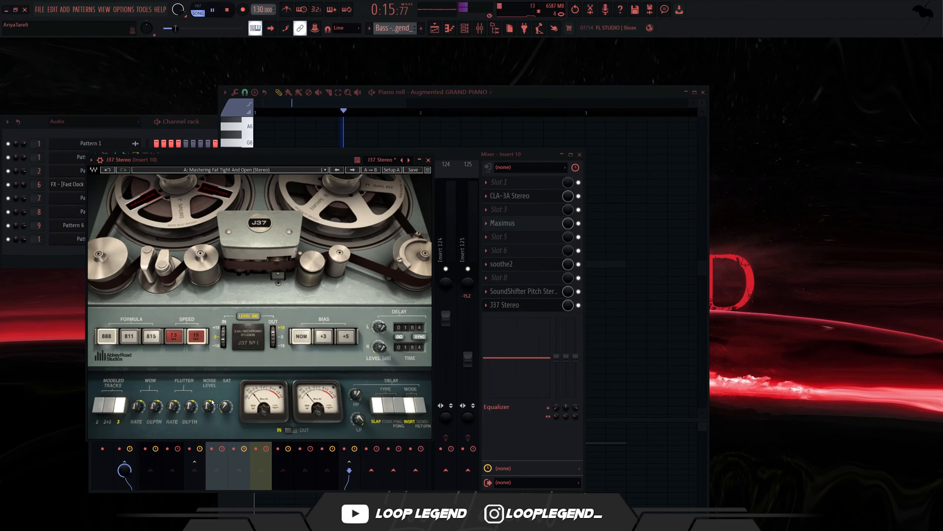
left_click_drag(208, 406, 208, 419)
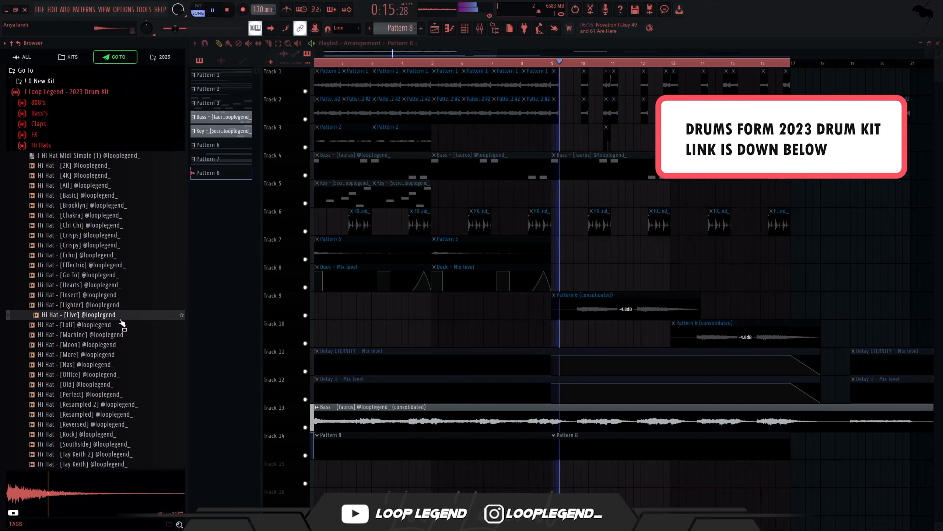
Open the Hi Hat - [Live] sample in a new channel and apply the Hi Hat Midi Simple (1) file to it.
right_click(119, 319)
left_click(141, 324)
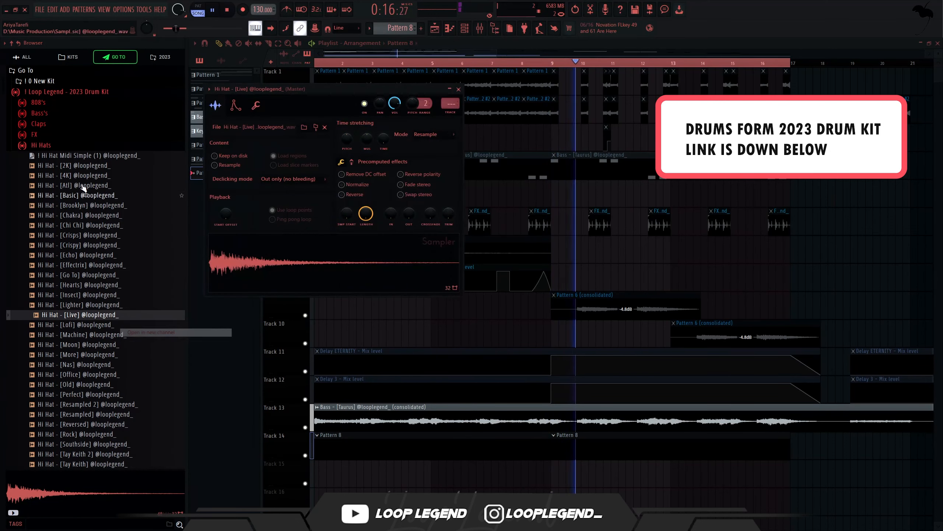
left_click(87, 156)
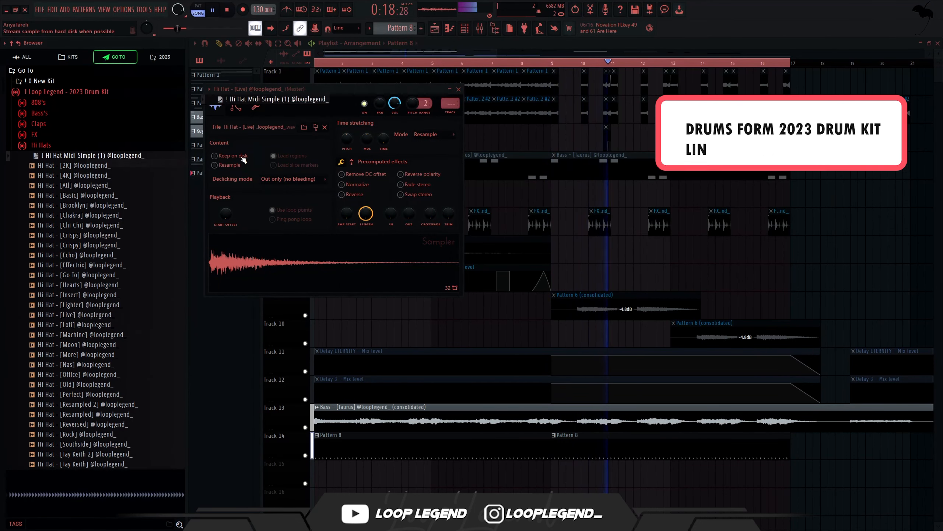
Open the Snare - [Hank] sample from the 2023 Drum Kit's Snares folder in a new channel.
left_click(41, 145)
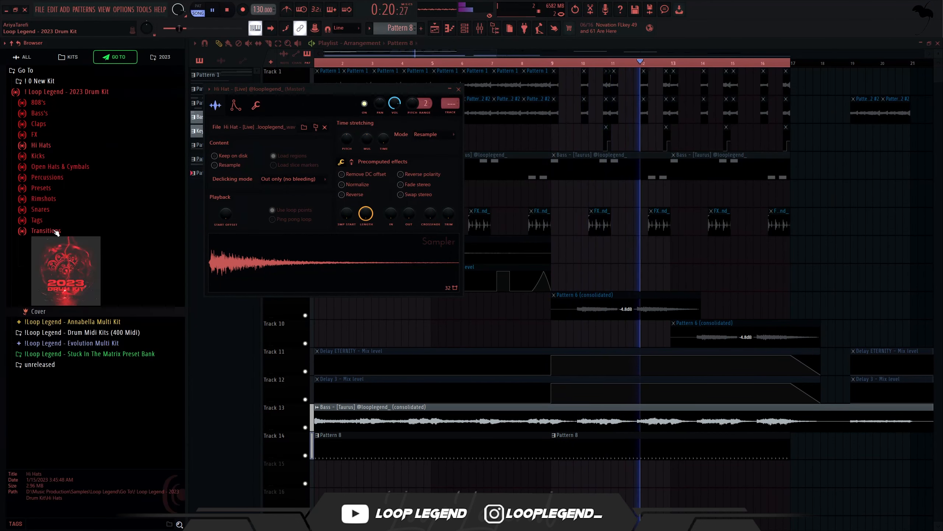
left_click(59, 210)
left_click(75, 289)
right_click(75, 290)
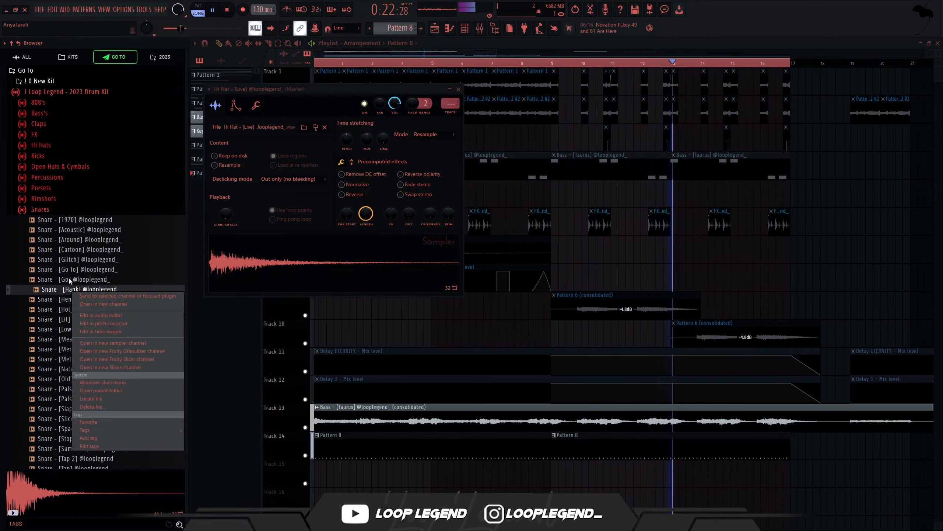
left_click(96, 296)
Open the Clap - [Put it One Beat Earlier 6] sample from the kit's Claps folder in a new channel.
left_click(40, 125)
right_click(56, 134)
left_click(59, 139)
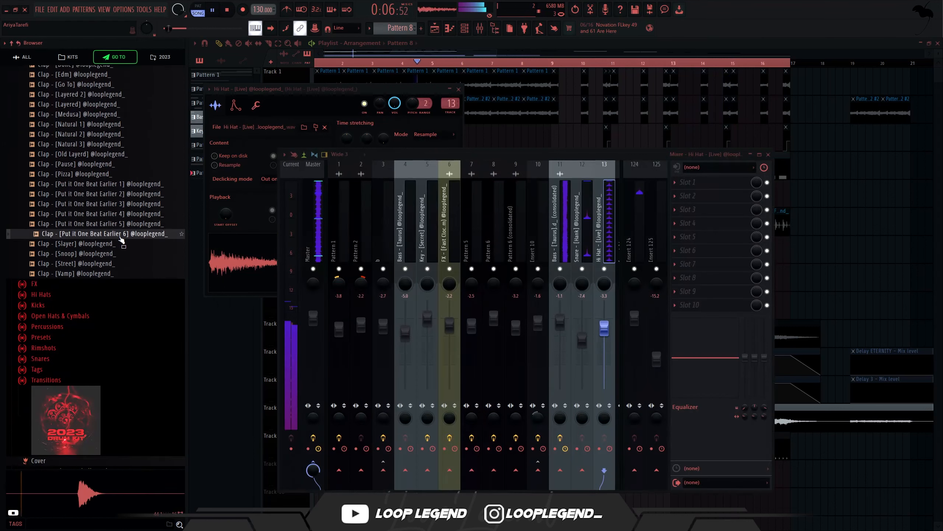
right_click(120, 238)
left_click(141, 242)
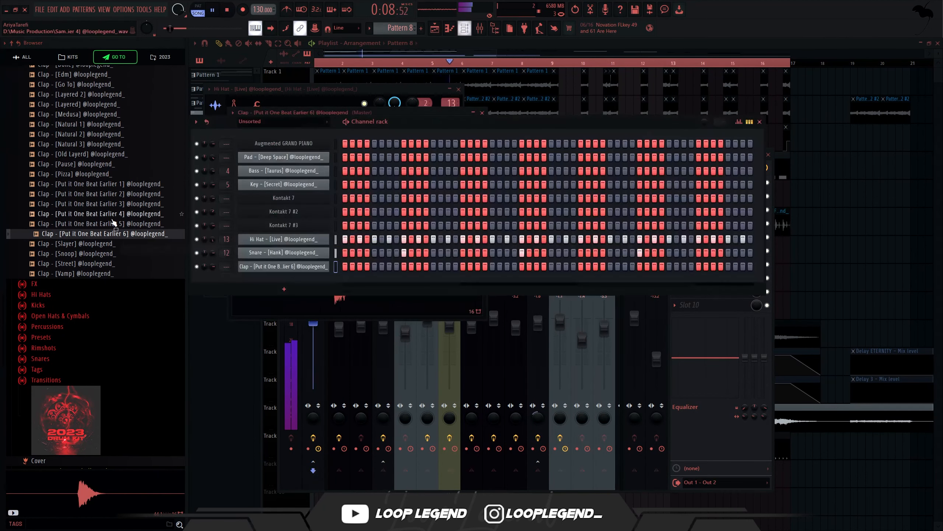
Shift the clap notes two steps earlier and set the clap's sample start offset to 30%.
key("F7")
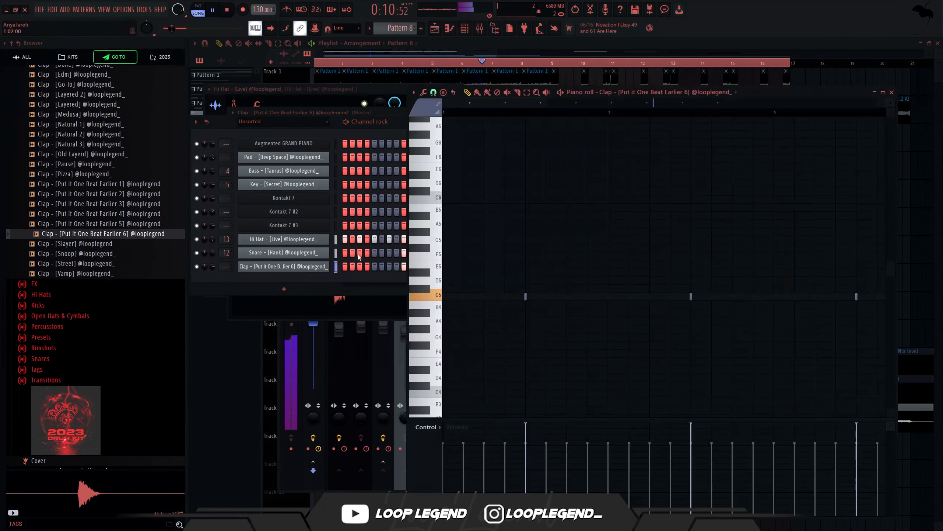
left_click_drag(525, 296, 505, 296)
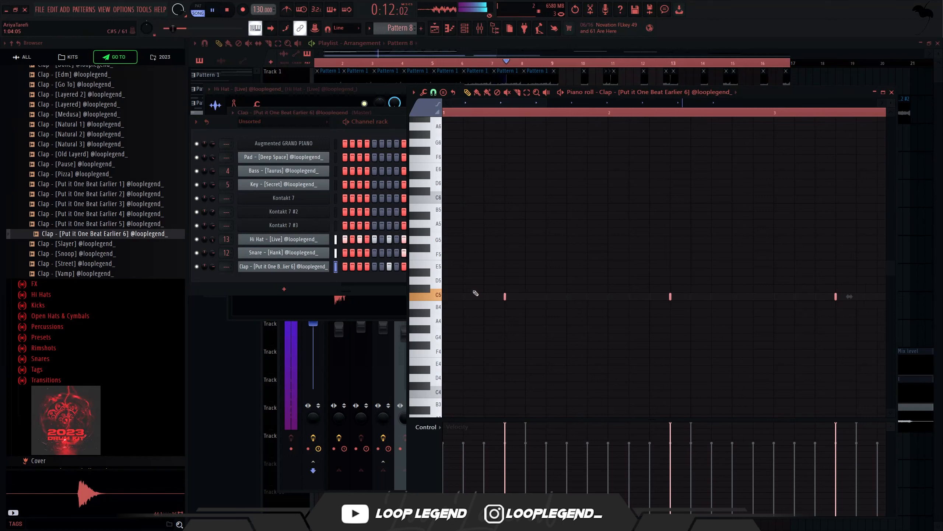
left_click(316, 267)
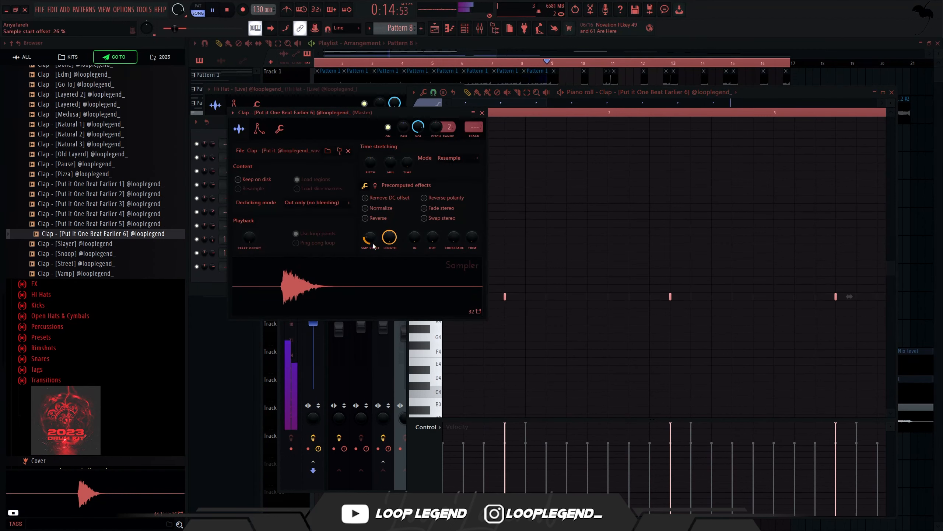
scroll(368, 238, "up", 1)
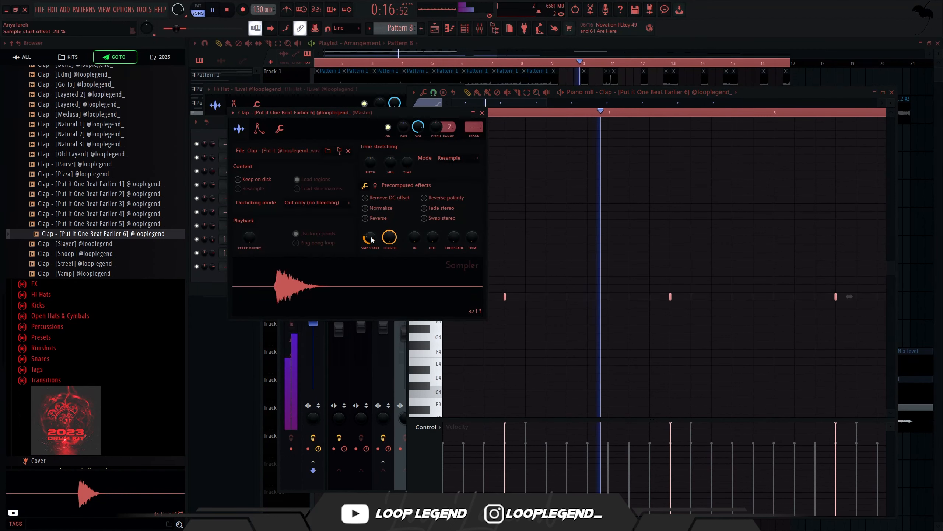
scroll(366, 240, "up", 1)
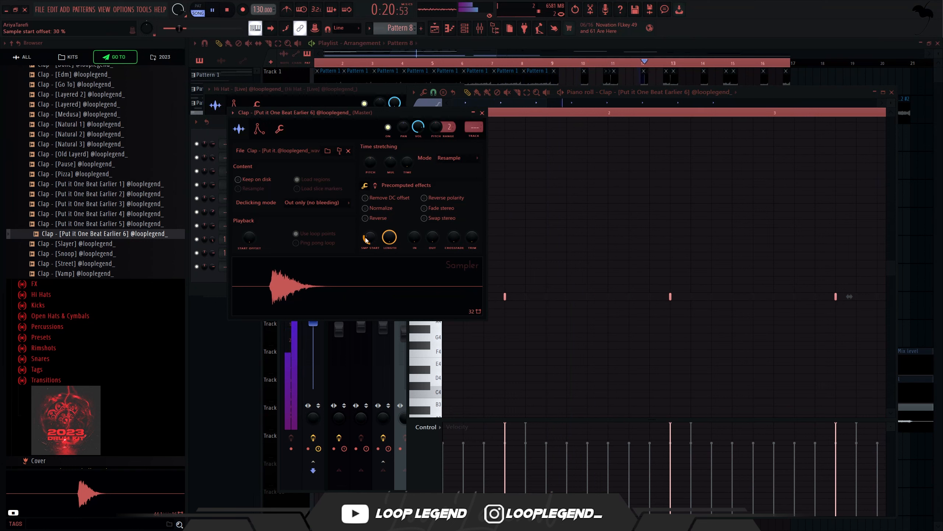
Replace the Snare - [Low] channel's sample with Clap - [Edm] from the kit's Claps folder.
left_click(74, 196)
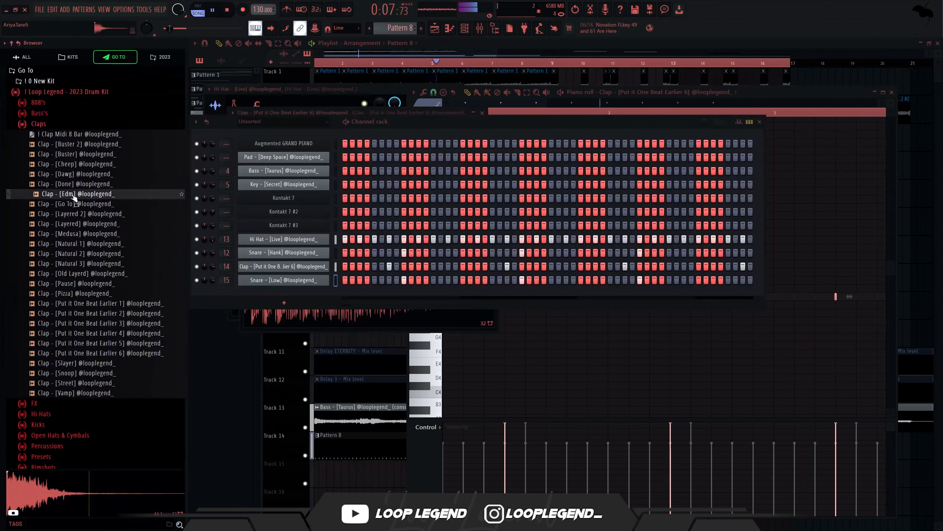
left_click_drag(82, 202, 259, 280)
left_click(261, 281)
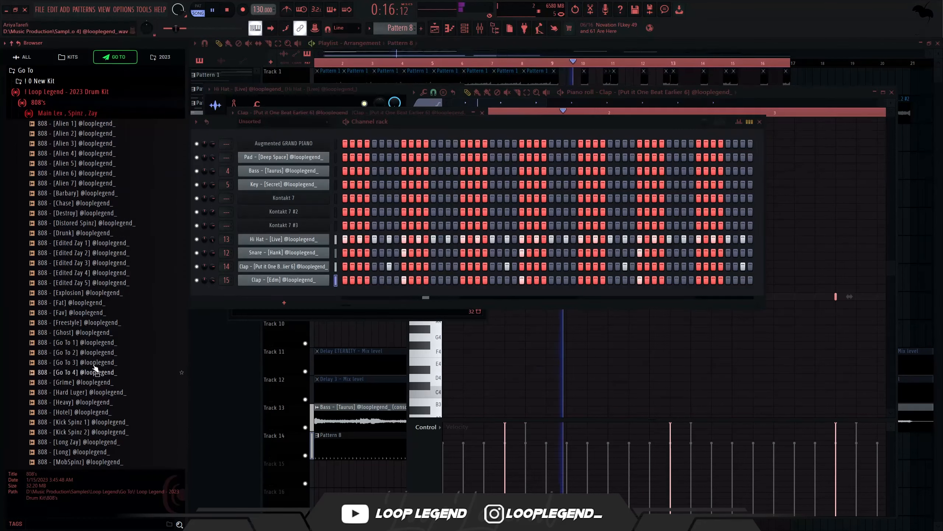
Load 808 - [Go To 3] from the kit's 808's folder in a new channel and draw its F#5 notes across four bars.
left_click(95, 362)
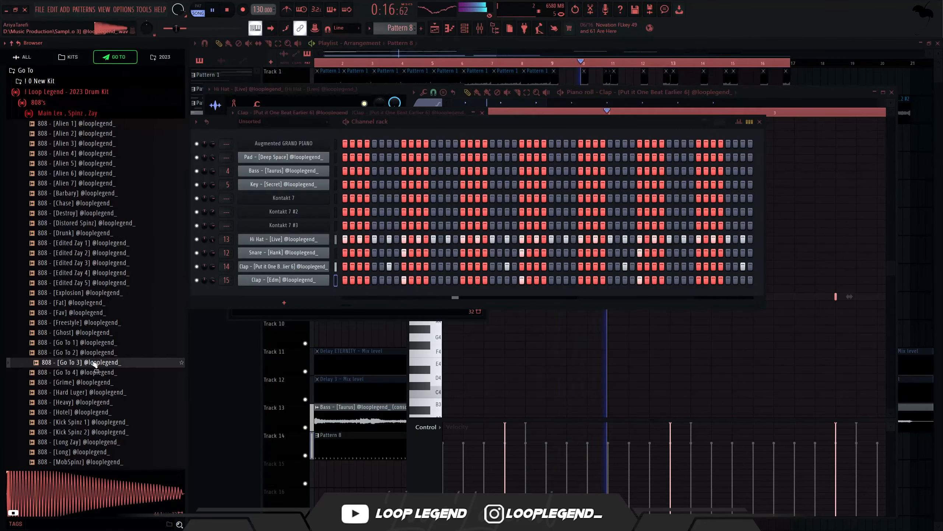
left_click_drag(95, 363, 284, 303)
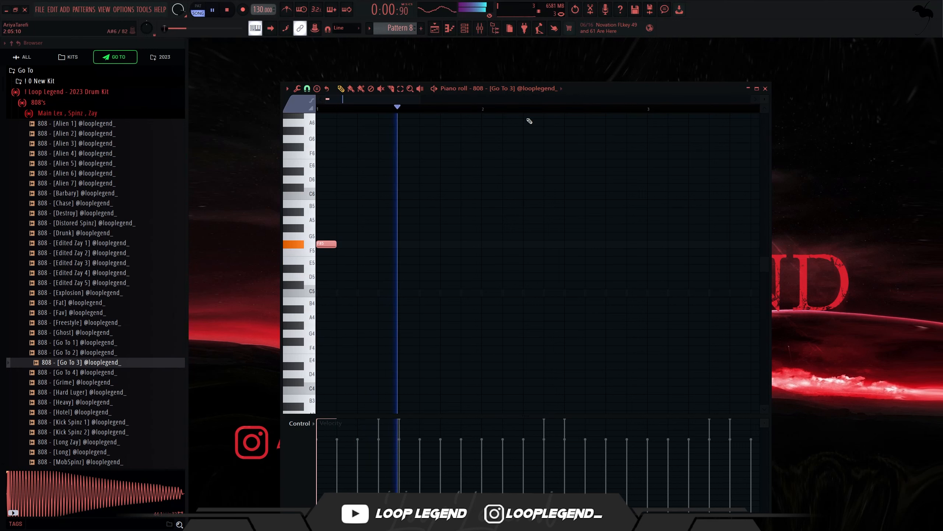
left_click(466, 244)
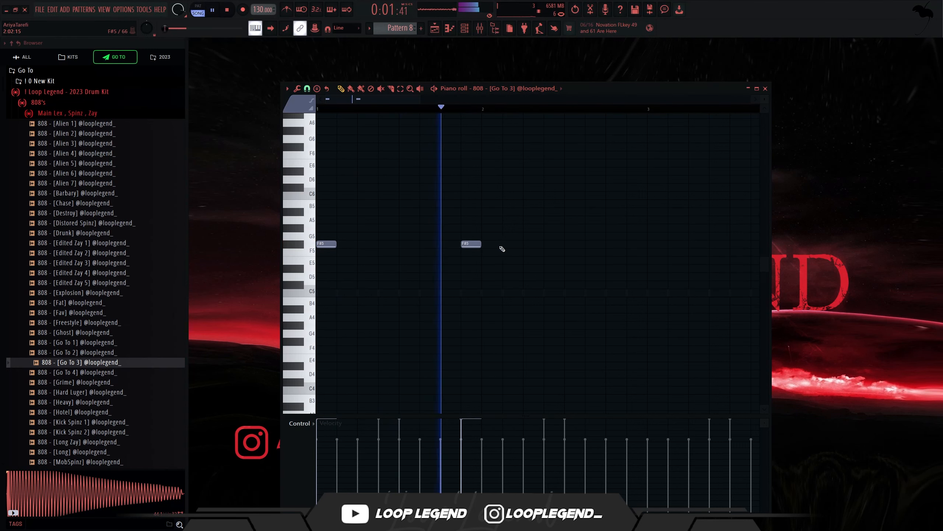
left_click(532, 244)
left_click(649, 244)
scroll(606, 259, "down", 2)
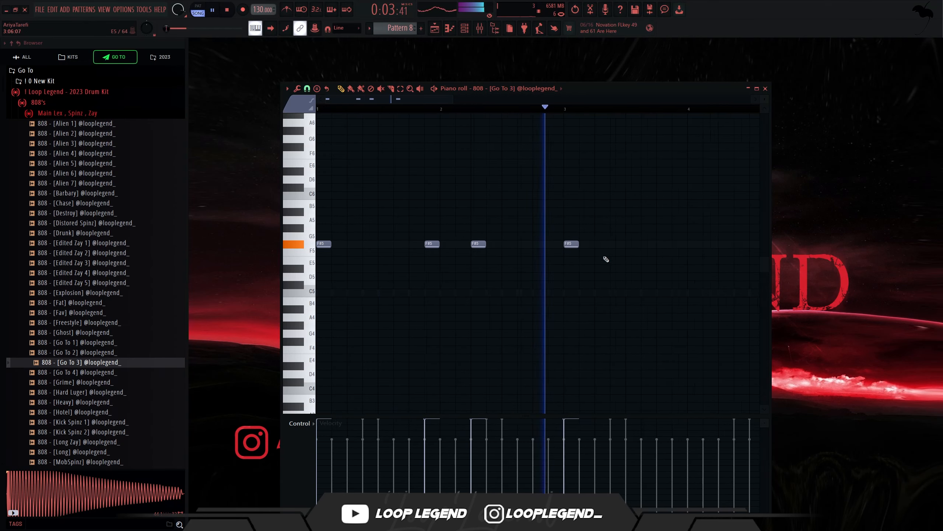
left_click(612, 244)
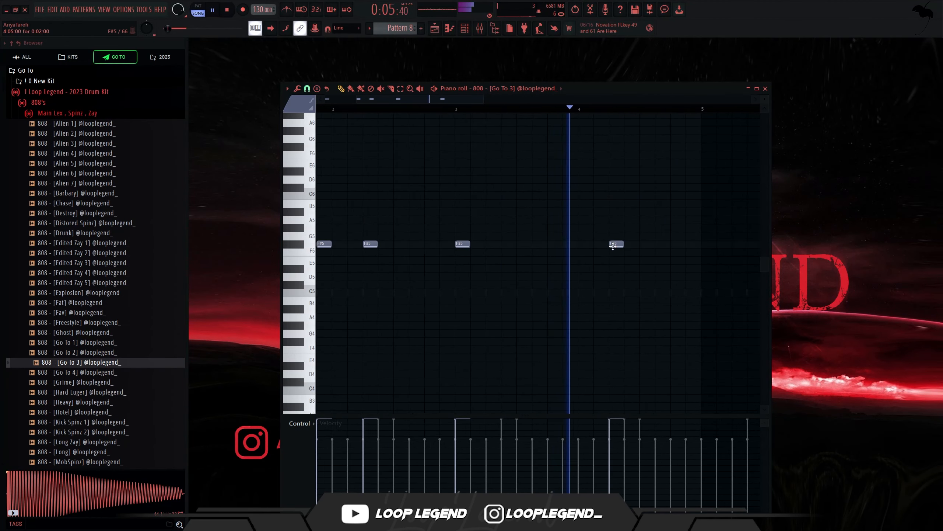
left_click(644, 244)
left_click(675, 244)
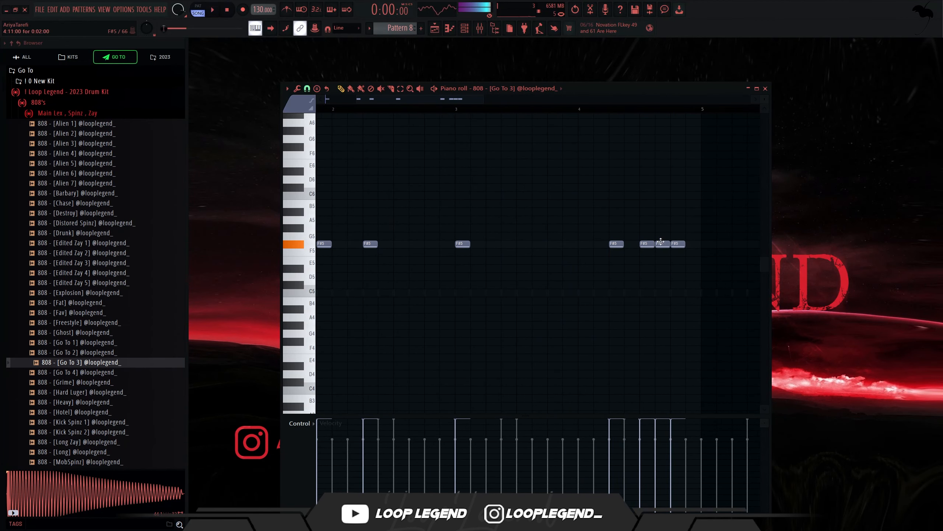
key("space")
right_click(679, 245)
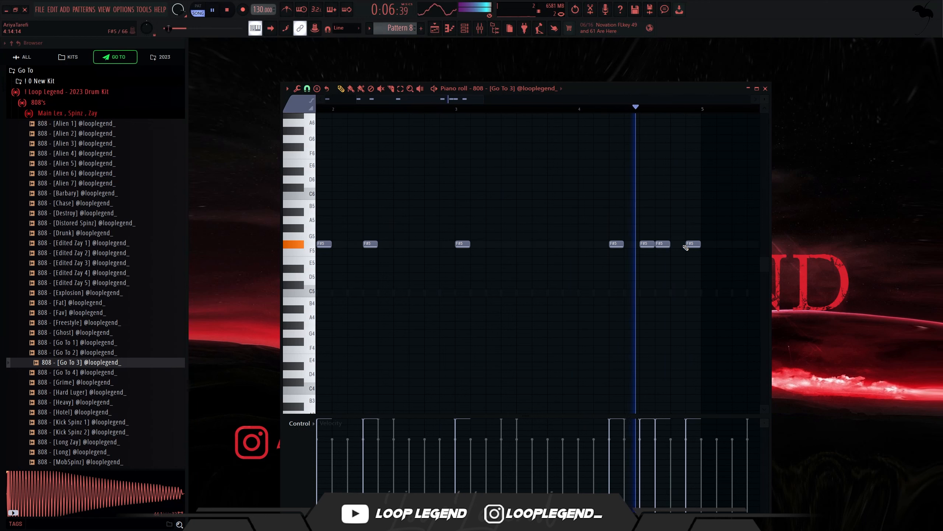
Lower the last three 808 notes to D5 and duplicate the four-bar 808 pattern.
left_click_drag(705, 240, 643, 257)
key("space")
scroll(632, 260, "down", 3)
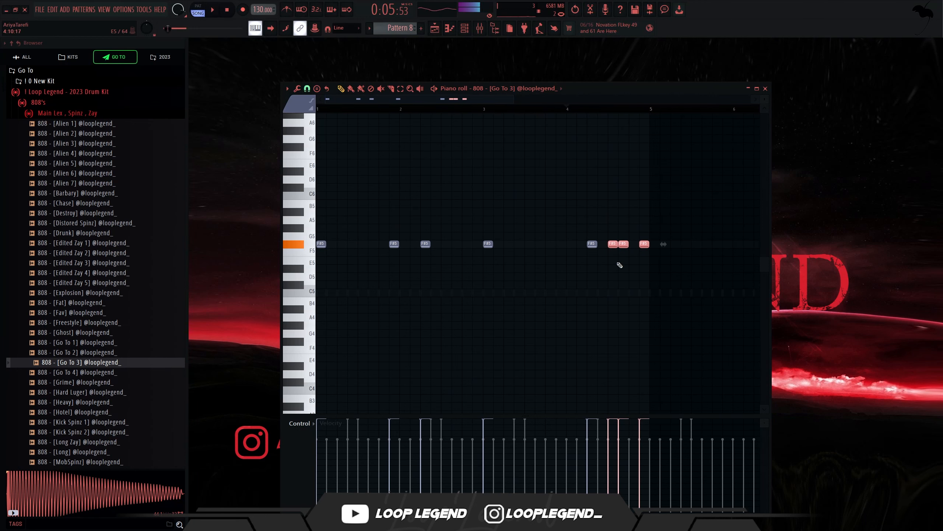
key("space")
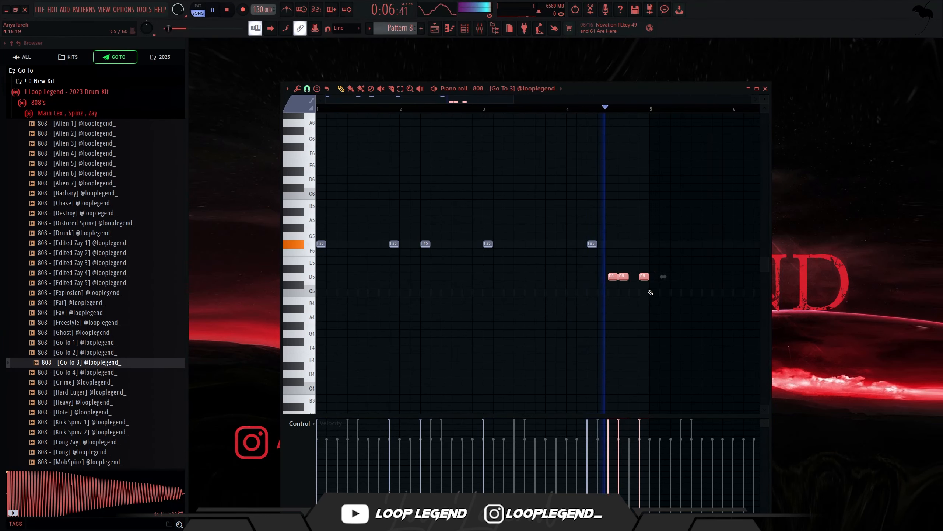
key("shift+Down")
key("ctrl+a")
key("ctrl+b")
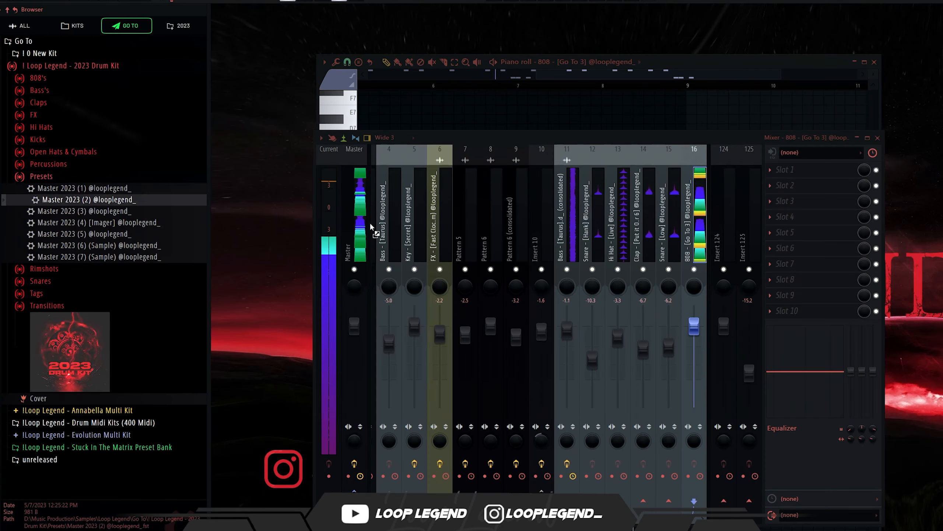
Apply the Master 2023 (2) preset to the master track and lower the consolidated bass track to -2.2 dB.
left_click_drag(87, 200, 353, 230)
left_click(570, 232)
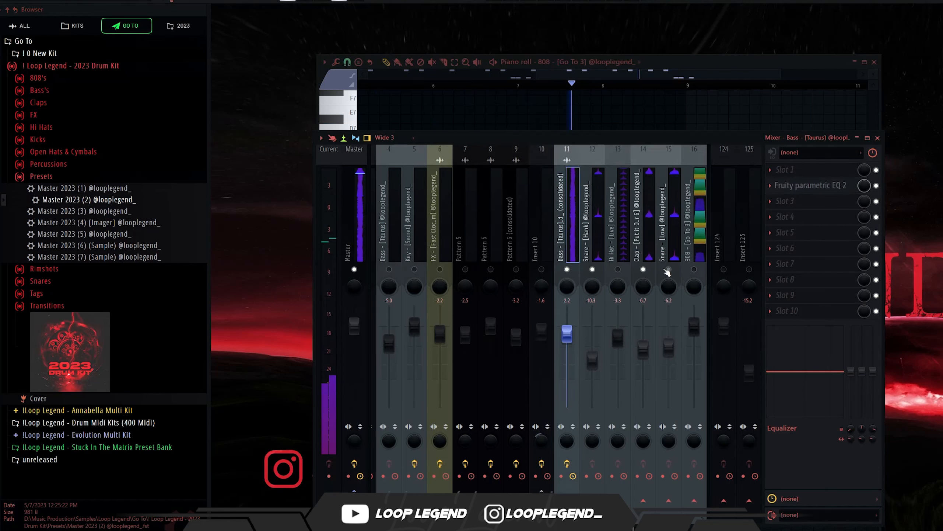
Set the mixer levels to -13.9 dB for the snare, -10.3 and -9.8 for the claps, -6.2 for the hi-hat and -2.2 for the 808.
left_click(663, 240)
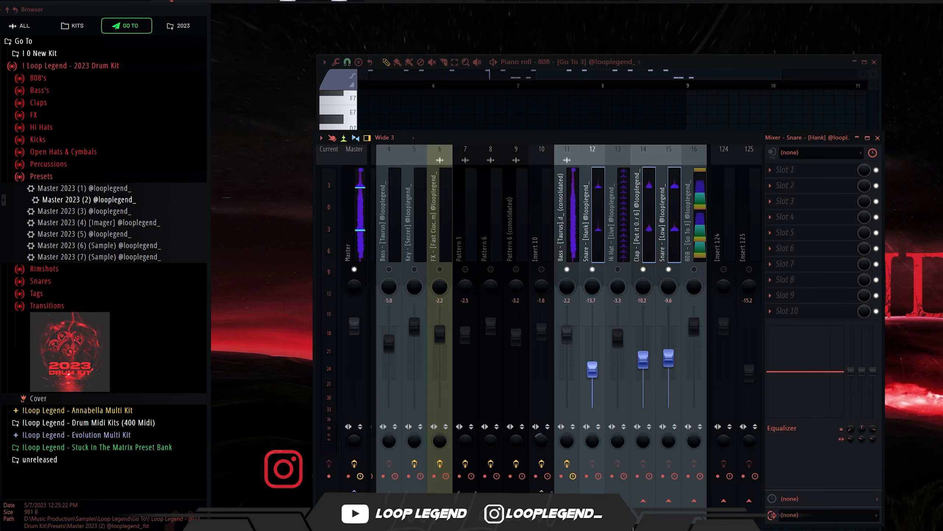
left_click(624, 243)
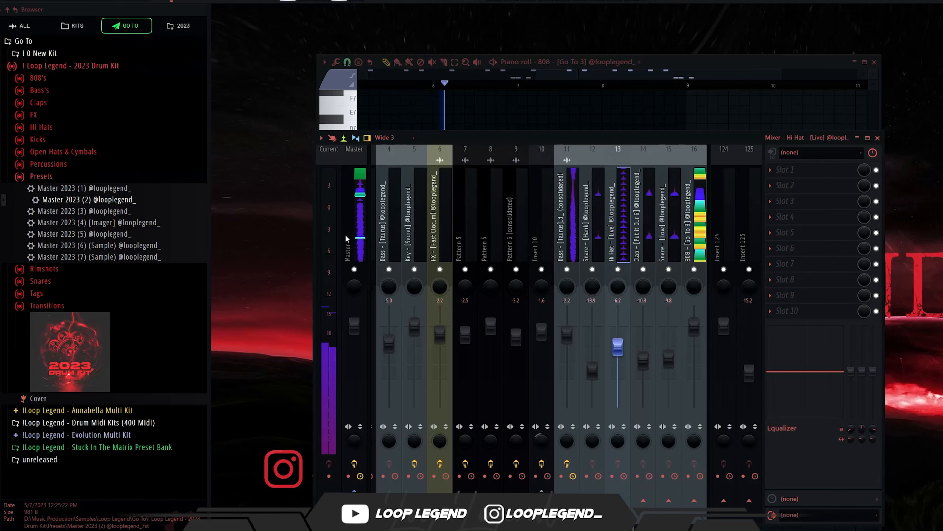
left_click(45, 127)
left_click_drag(694, 326, 699, 340)
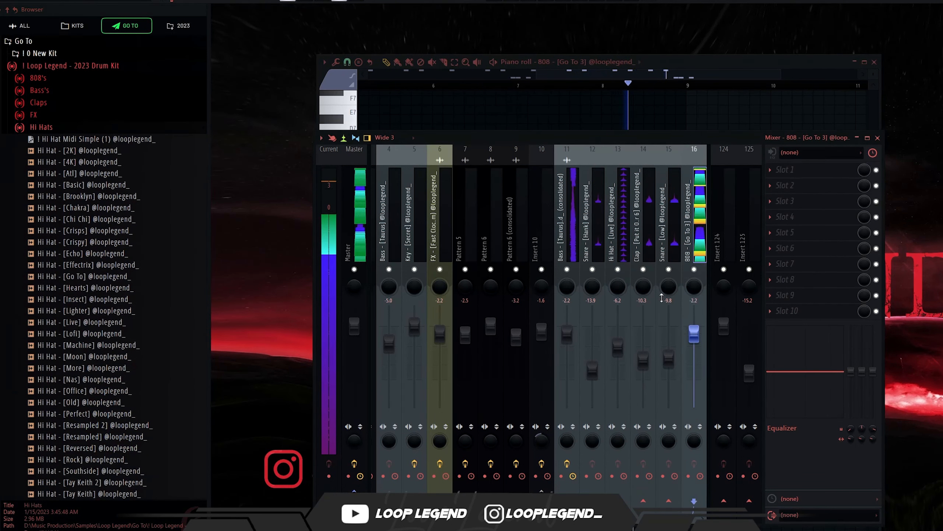
left_click(618, 344)
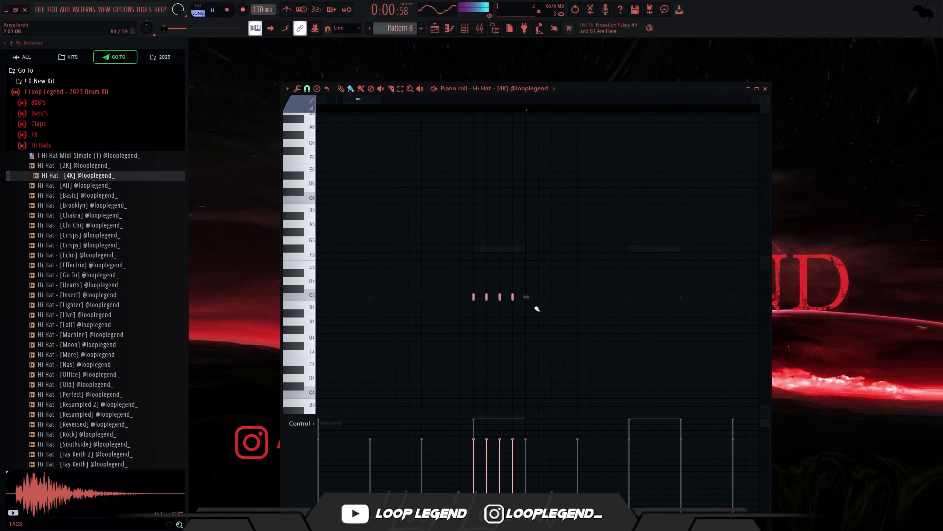
Finish the Hi Hat - [4K] roll leading into bar 2 on a lower note and draw a three-note C5 roll in bar 3.
left_click(526, 312)
left_click_drag(660, 334, 552, 310)
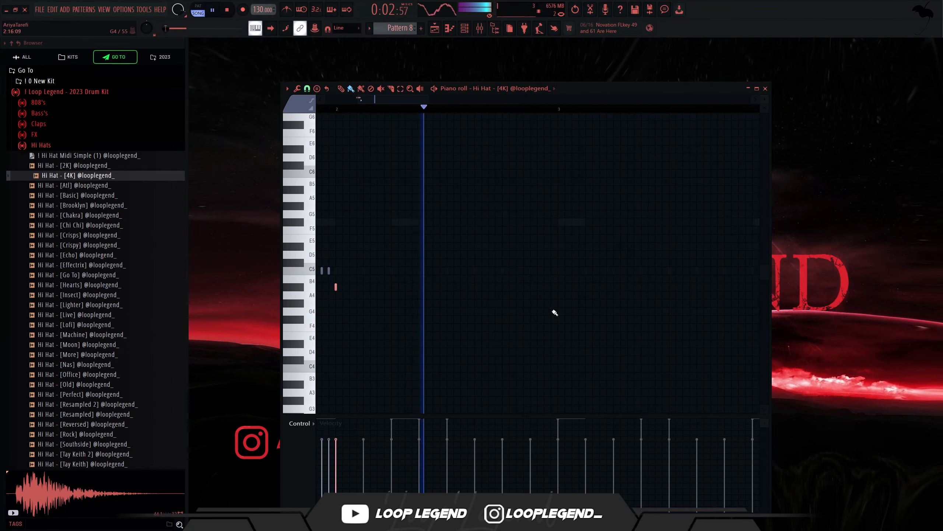
scroll(587, 313, "up", 1)
left_click_drag(621, 271, 635, 271)
left_click(639, 273)
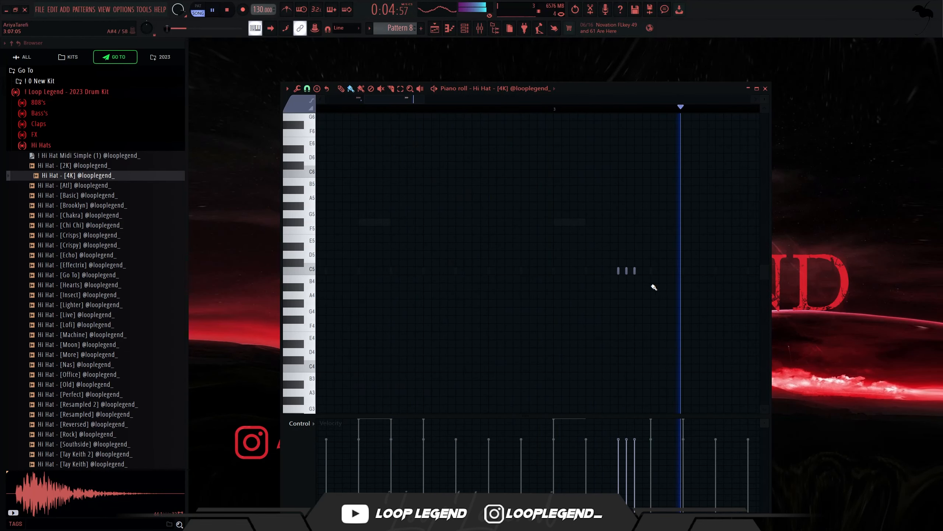
Change the piano roll's snap and draw a four-note and a three-note Hi Hat - [4K] roll on C5 in bar 4.
left_click(307, 88)
left_click(335, 181)
scroll(554, 276, "down", 2)
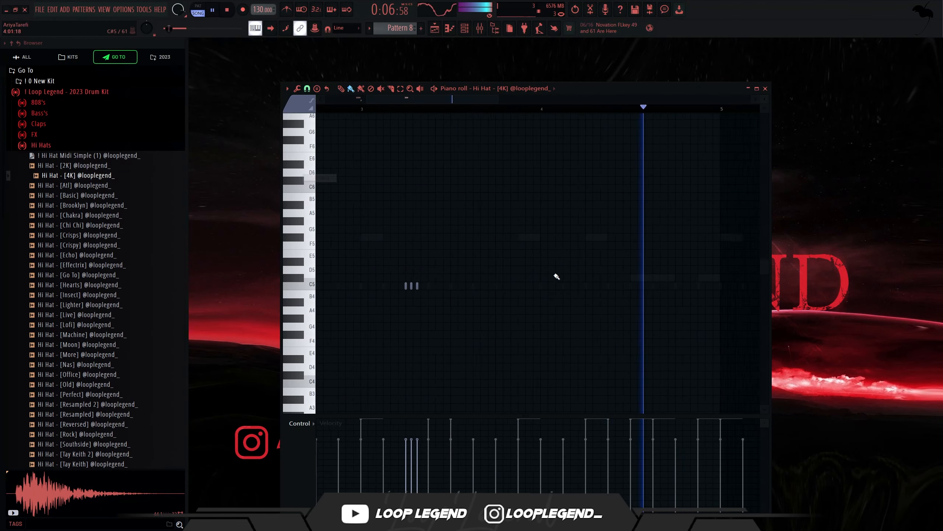
key("space")
scroll(553, 237, "up", 2)
key("space")
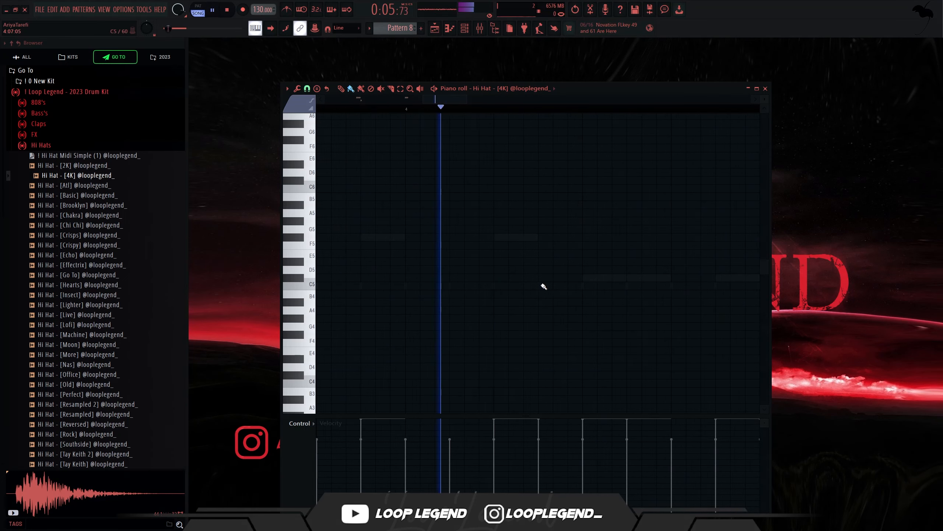
left_click_drag(544, 286, 595, 286)
key("space")
key("space")
left_click_drag(677, 286, 708, 288)
left_click(738, 302)
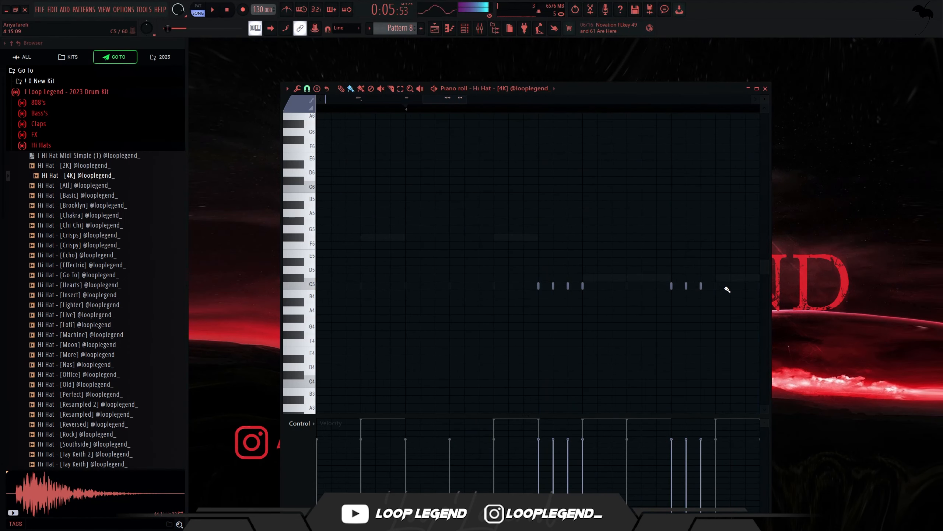
key("space")
scroll(615, 326, "down", 4)
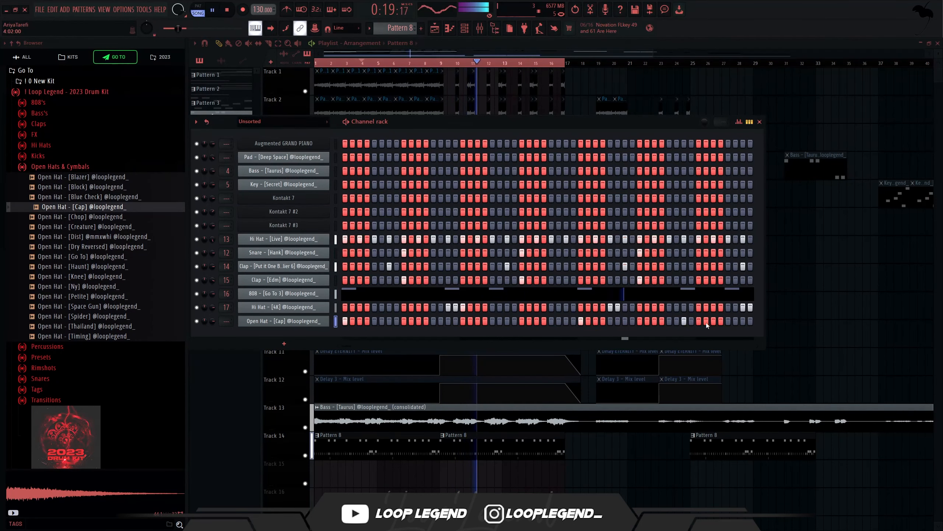
Open the open hat's notes in the piano roll and load Rimshot - [Rare] from the Rimshots folder in a new channel.
key("F7")
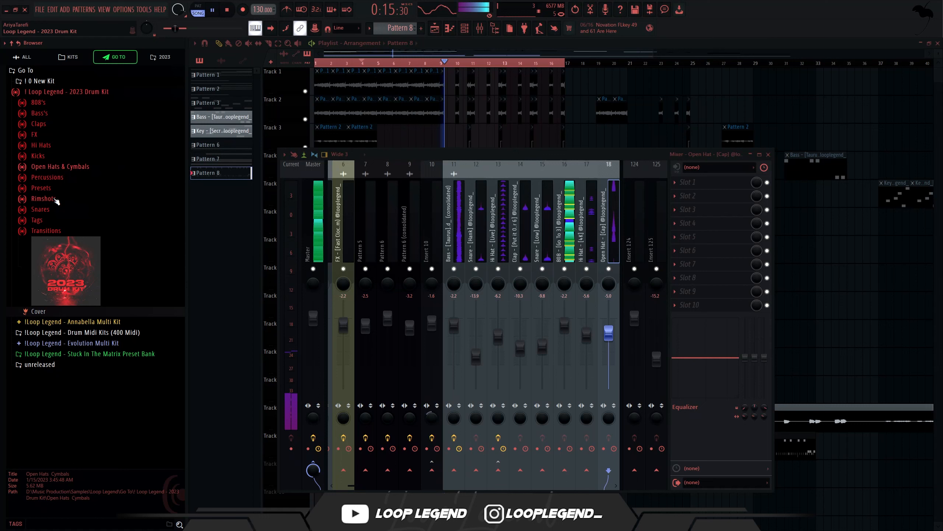
left_click(44, 198)
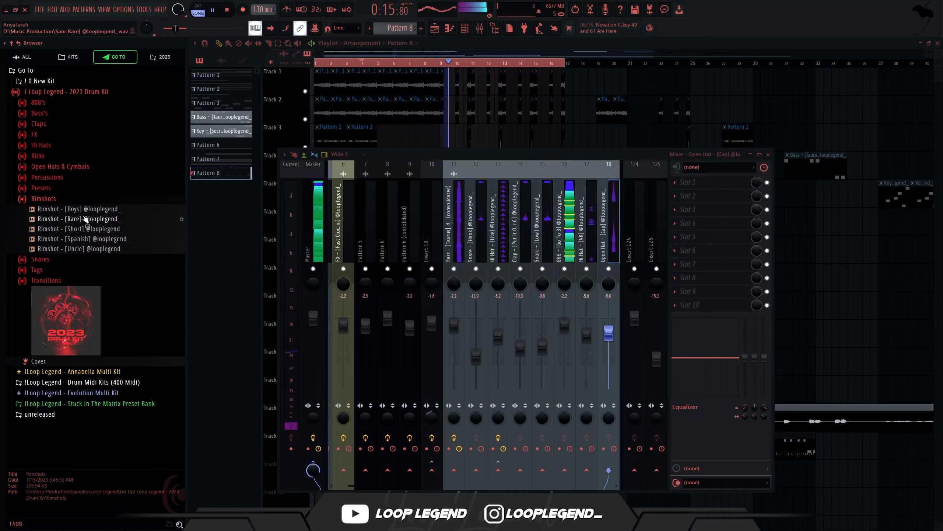
left_click(93, 219)
right_click(96, 220)
left_click(126, 232)
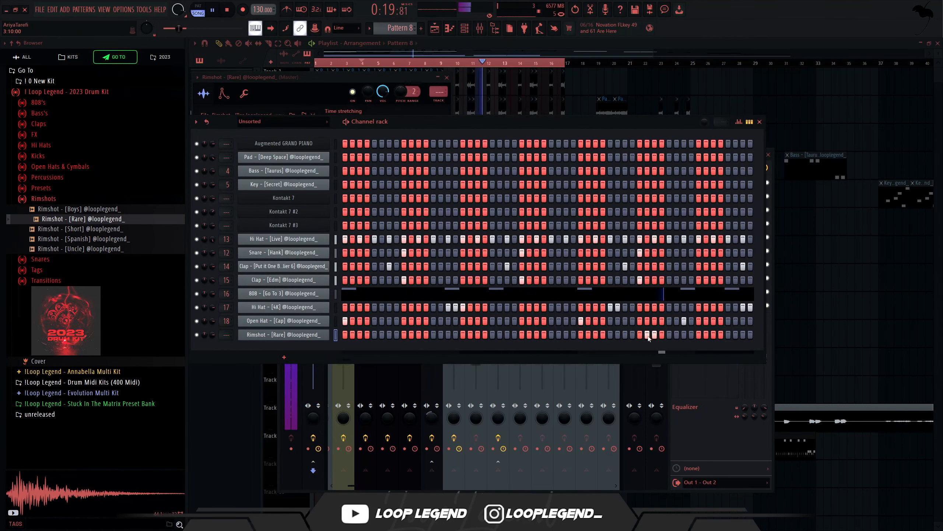
Select the first four bars of the Rimshot - [Rare] notes and duplicate them.
key("F7")
left_click_drag(510, 111, 116, 128)
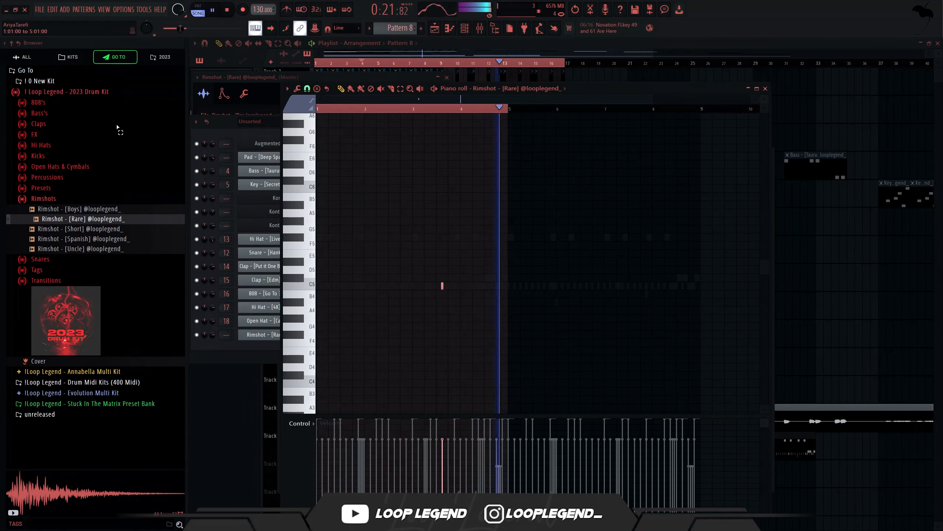
key("ctrl+b")
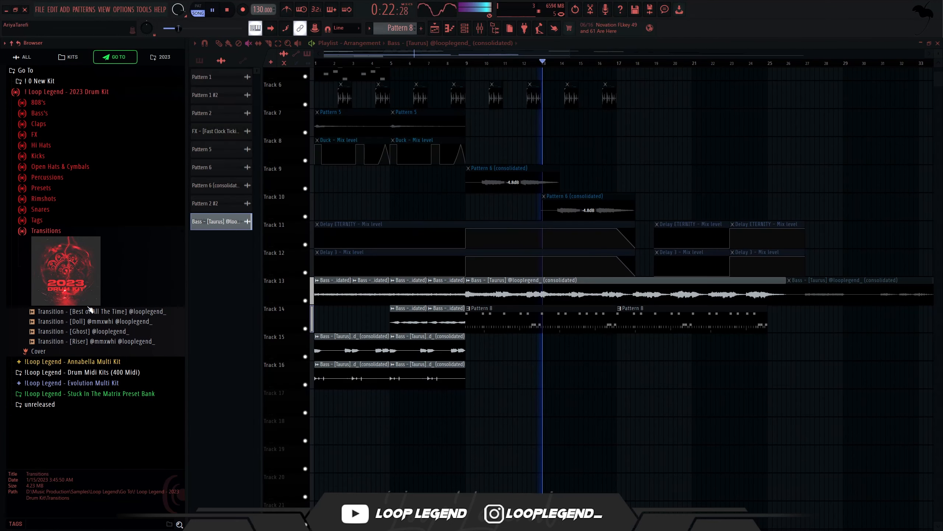
Place the Transition - [Best of All The Time] sample on Track 17 of the playlist around bar 9.
left_click_drag(89, 311, 495, 413)
scroll(449, 408, "up", 5)
left_click(550, 410)
key("space")
left_click(509, 407)
key("space")
Move the transition clip slightly earlier to line its peak up with bar 9, and open its channel settings.
scroll(557, 413, "up", 4)
scroll(523, 409, "up", 1)
scroll(524, 409, "up", 1)
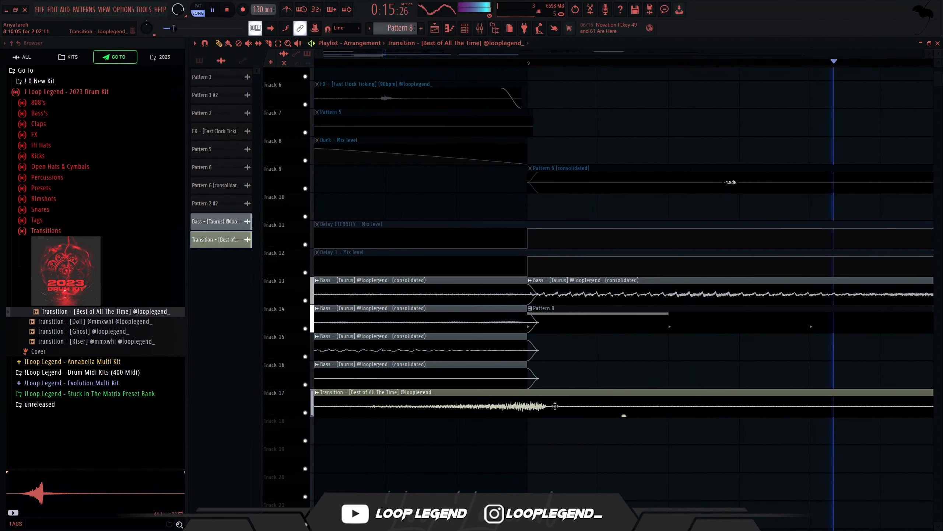
left_click_drag(554, 407, 546, 408)
key("space")
double_click(545, 407)
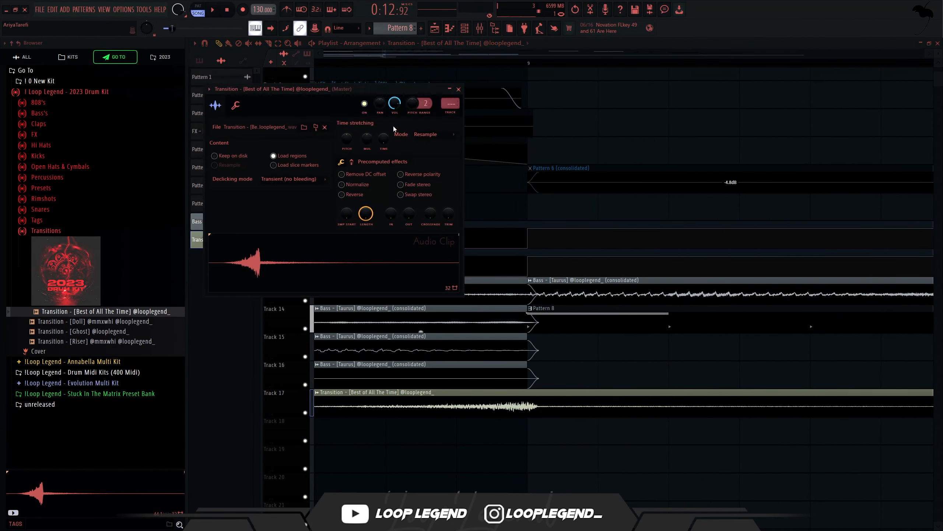
Load Snare - [Hendrix] from the Snares folder into a new channel for Pattern 9.
left_click(450, 113)
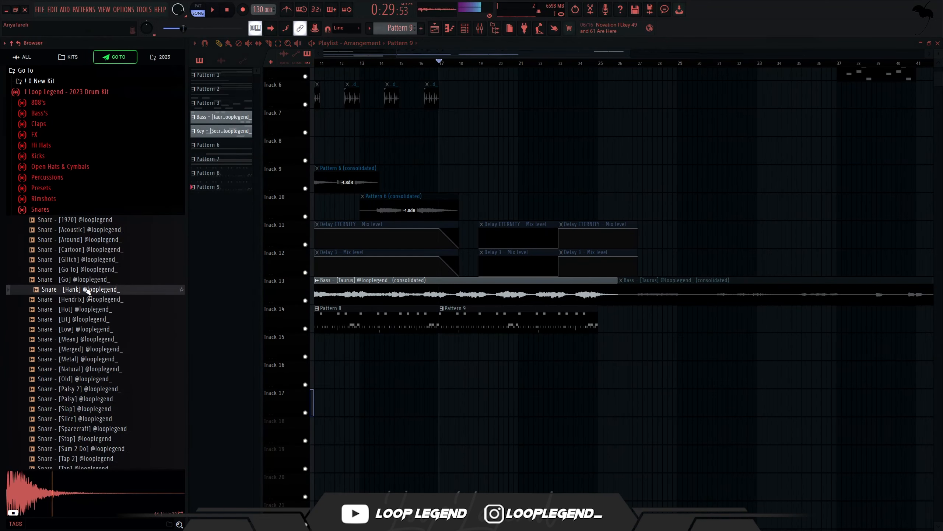
left_click(84, 299)
right_click(80, 299)
left_click(93, 309)
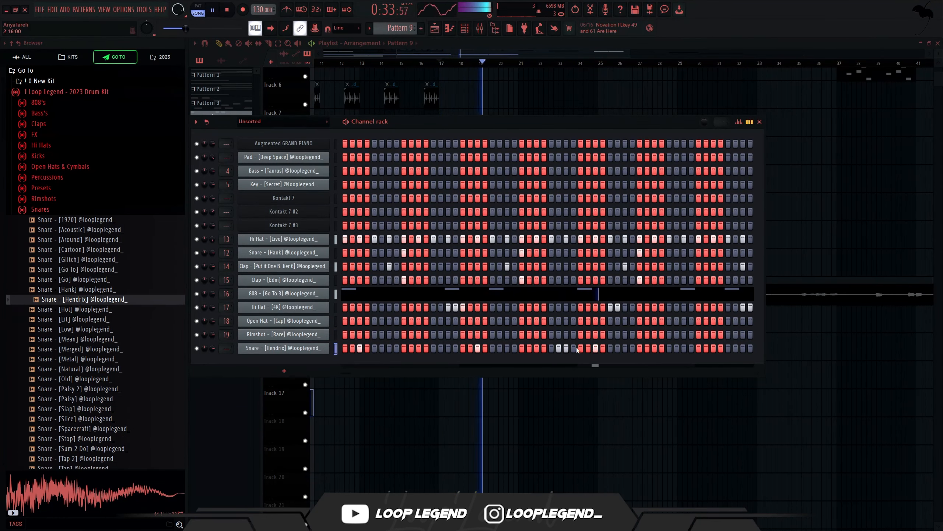
Duplicate the first two bars of the Snare - [Hendrix] notes into bars 3 and 4 in the piano roll.
key("F7")
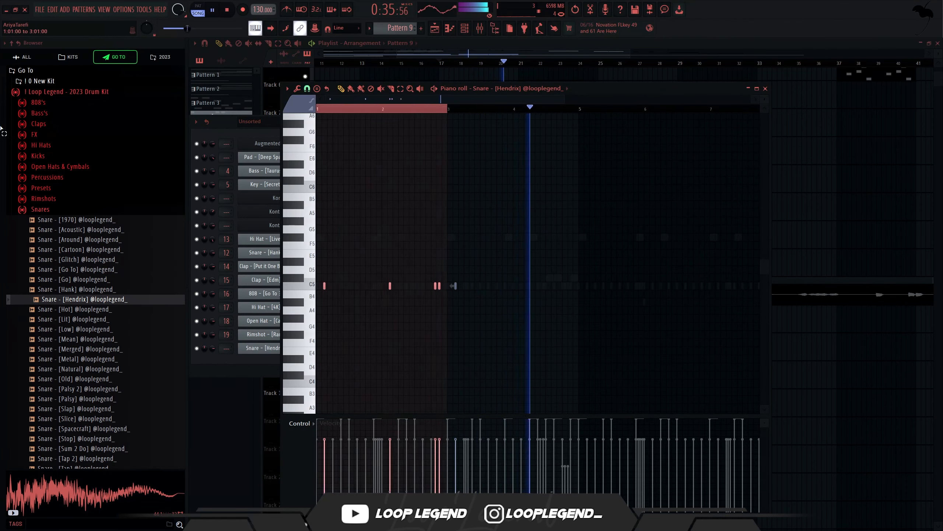
key("ctrl+b")
scroll(543, 271, "up", 2)
key("space")
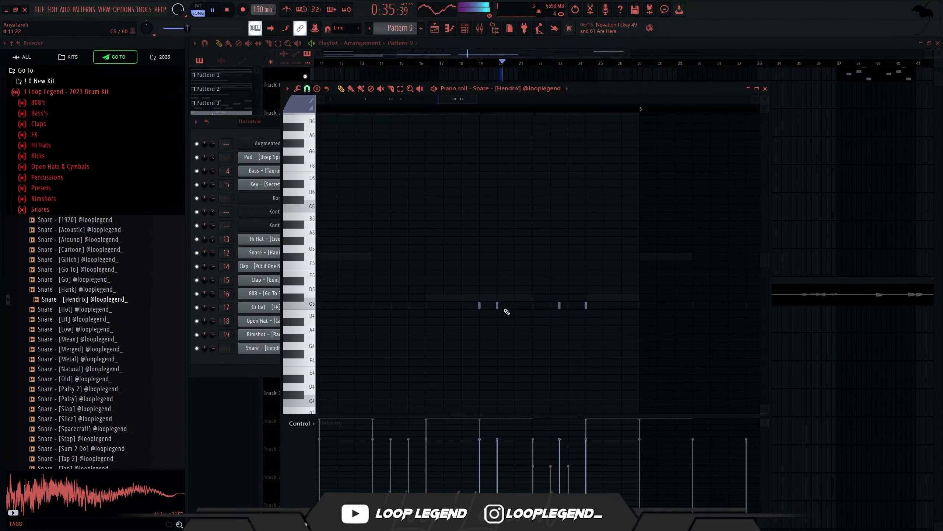
Rework the snare roll at the end of bar 4 with an extra hit and extend the snare part to eight bars.
left_click(515, 305)
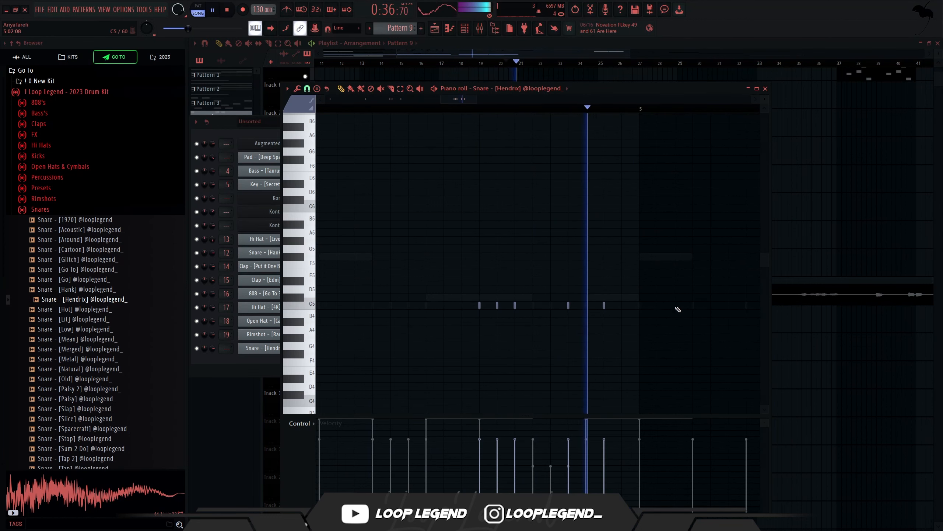
key("space")
scroll(566, 114, "down", 3)
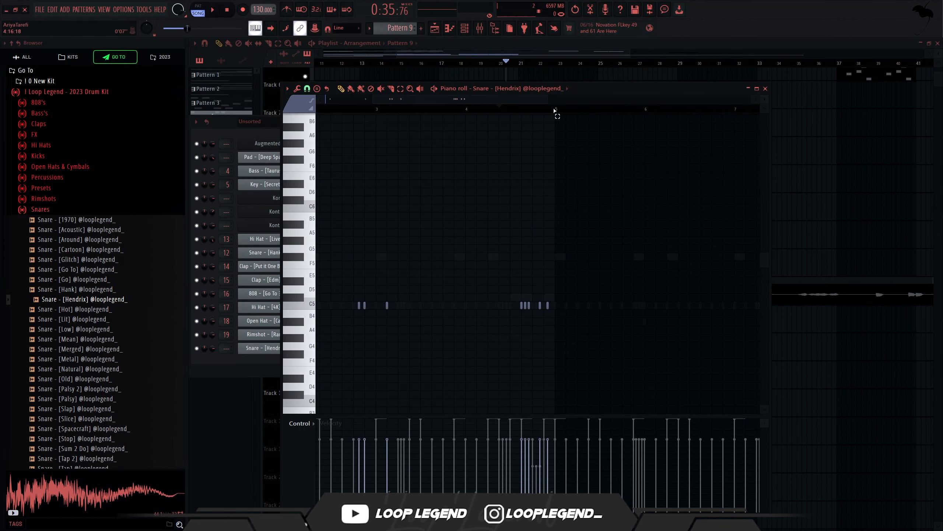
scroll(555, 111, "down", 3)
key("space")
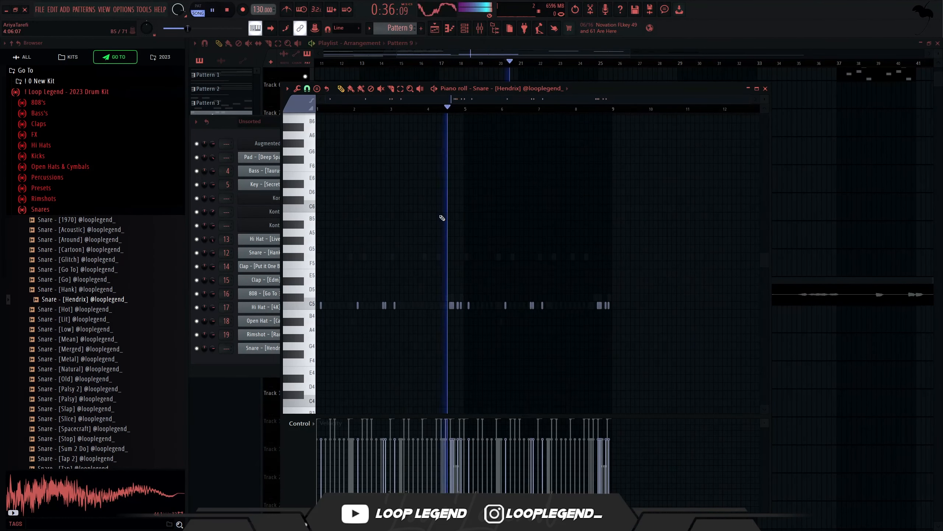
Load 808 - [Edited Zay 5] from the Main Lex, Spinz, Zay folder into a new channel.
key("F6")
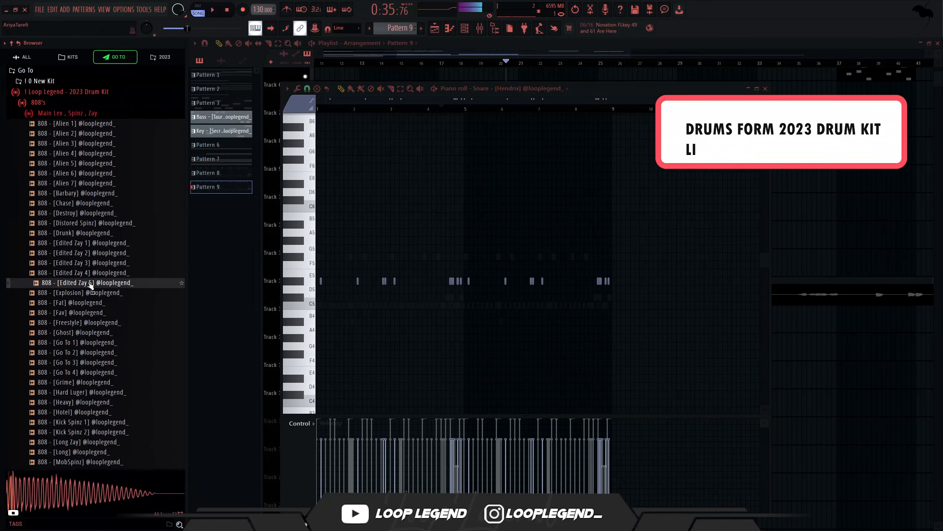
right_click(88, 282)
left_click(111, 292)
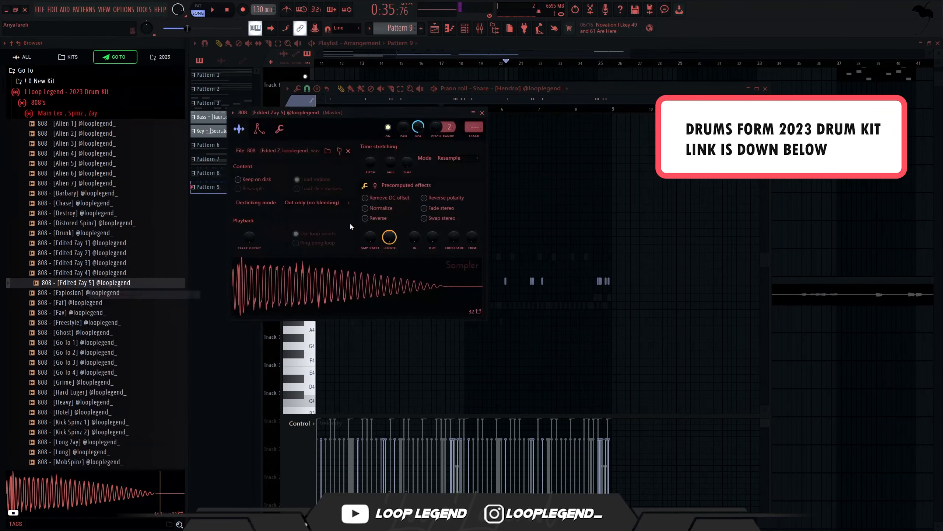
Check the cut group settings of 808 - [Go To 3] and open the same settings page for 808 - [Edited Zay 5].
key("F6")
left_click(280, 295)
left_click(301, 152)
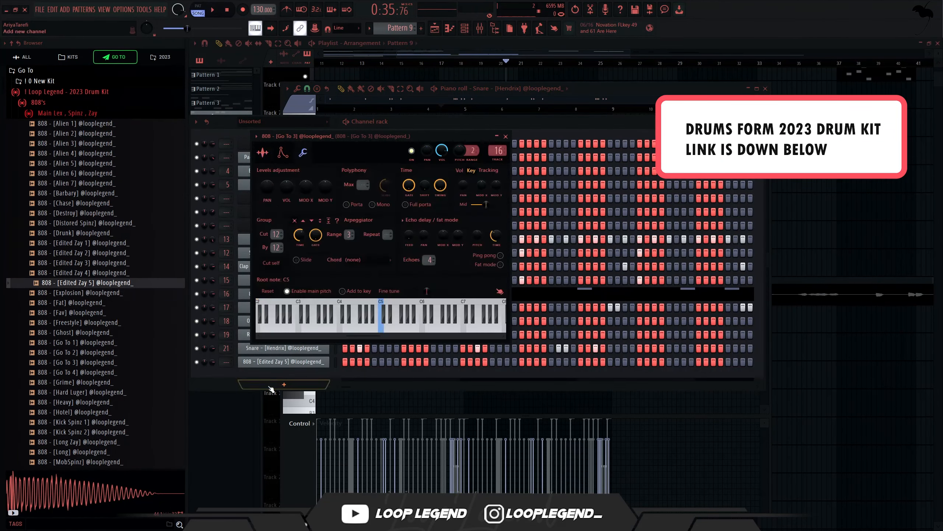
left_click(283, 363)
left_click(280, 128)
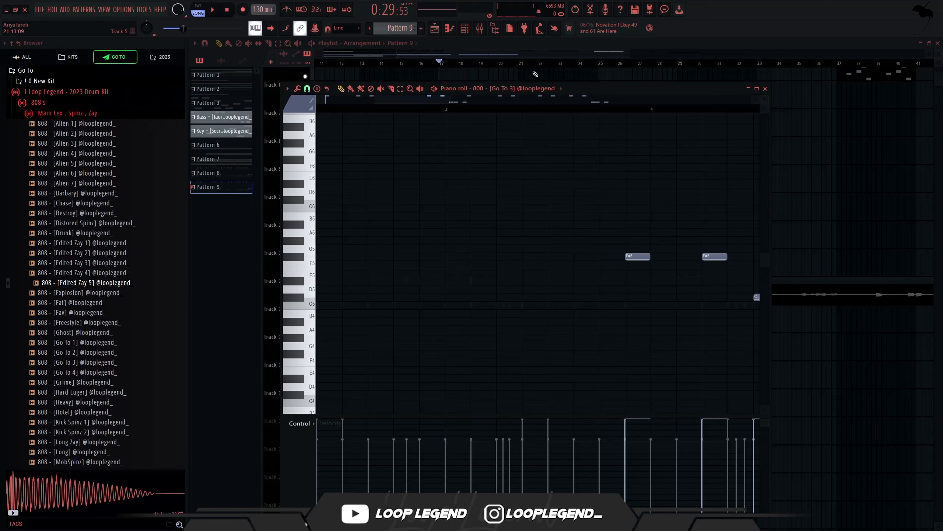
Open 808 - [Edited Zay 5] in the piano roll and place an F#5 note at bar 3 and three short notes late in bar 8.
left_click(535, 88)
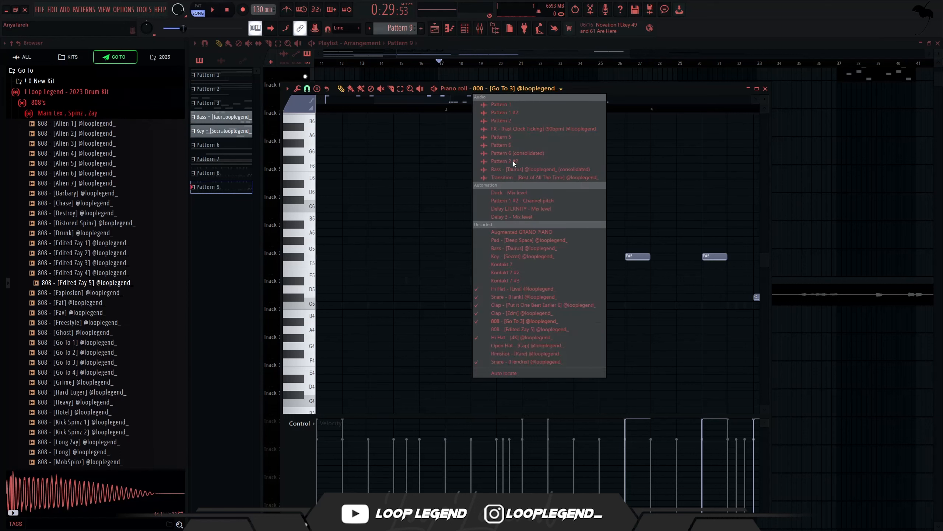
left_click(501, 329)
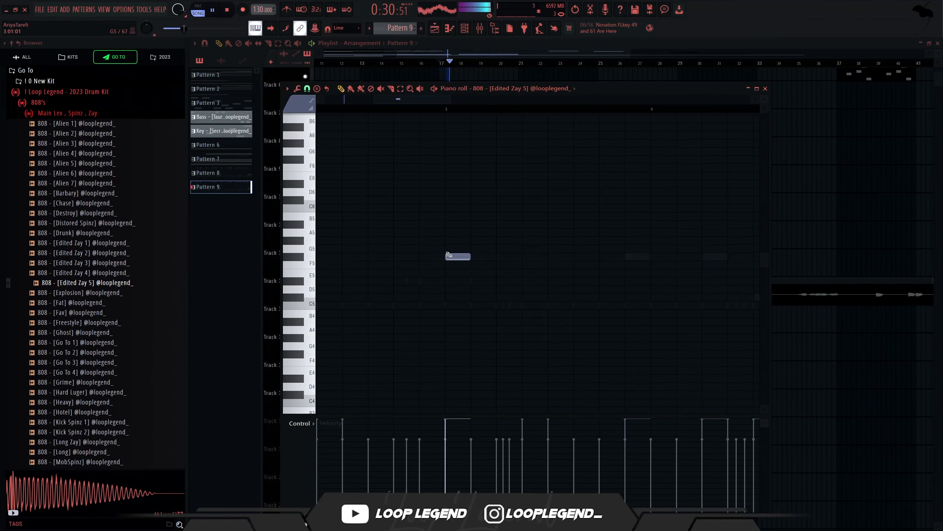
scroll(450, 256, "down", 3)
scroll(534, 267, "up", 3)
scroll(506, 258, "down", 2)
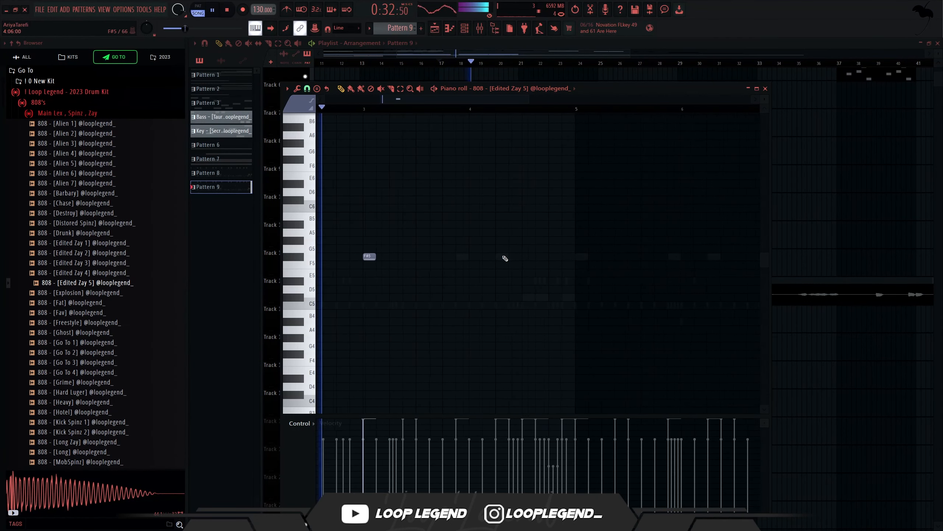
scroll(591, 289, "down", 1)
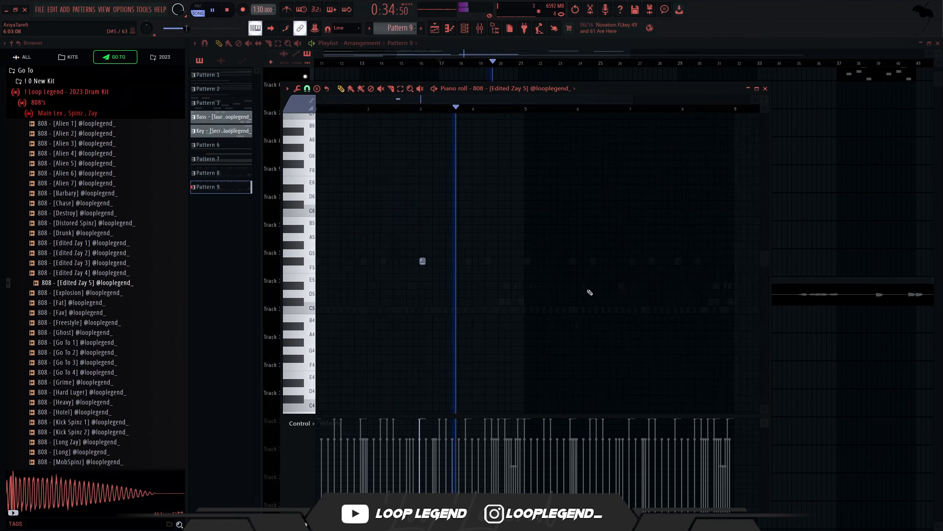
scroll(620, 276, "up", 2)
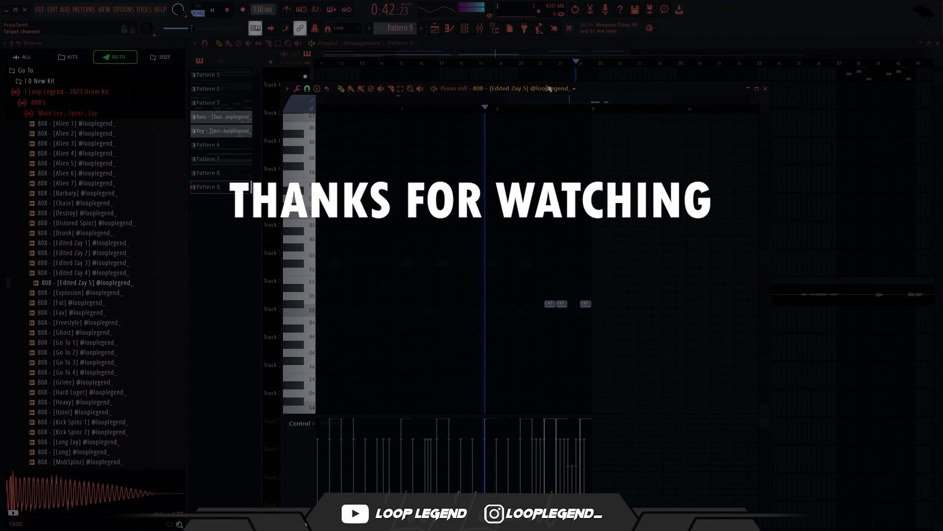
scroll(550, 88, "down", 1)
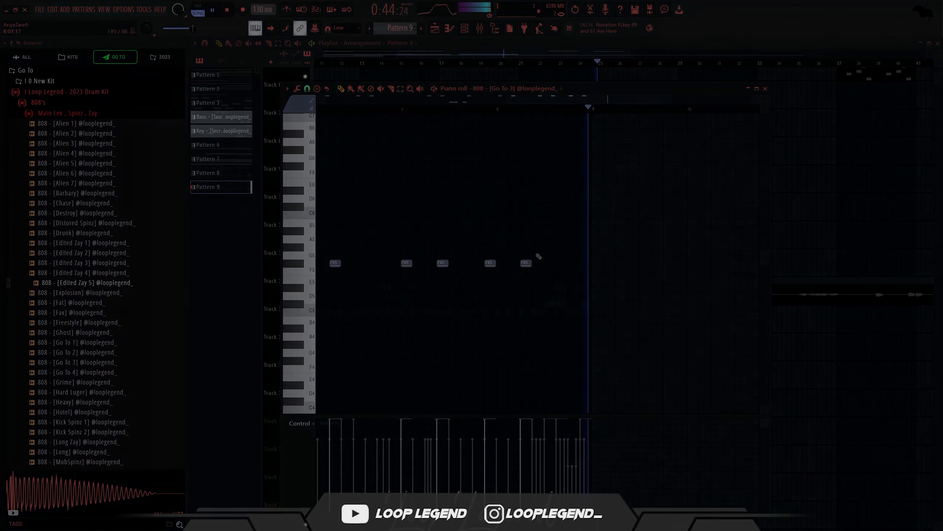